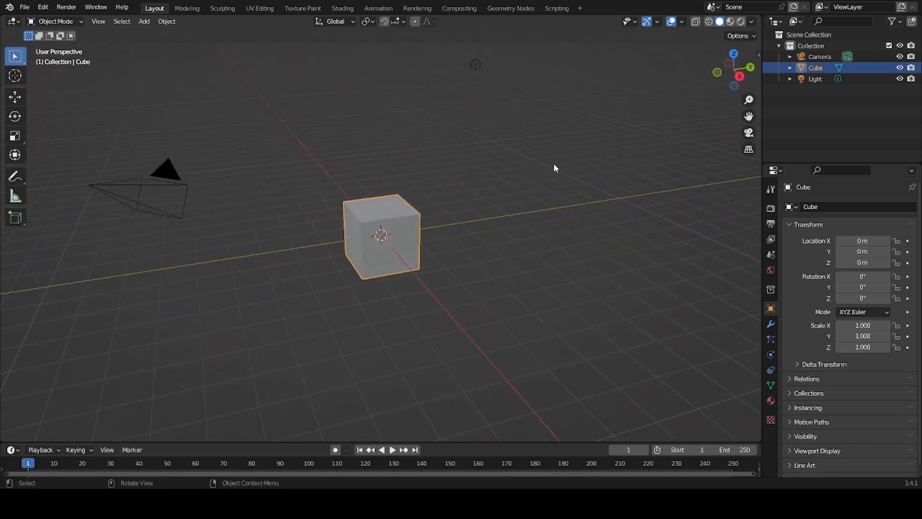
Turn on the Screencast Keys display in the 3D viewport.
key("n")
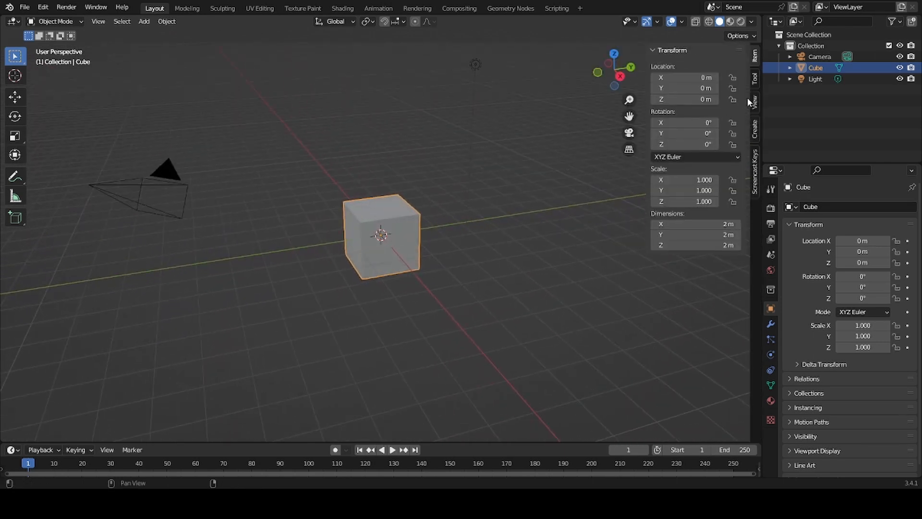
left_click(753, 155)
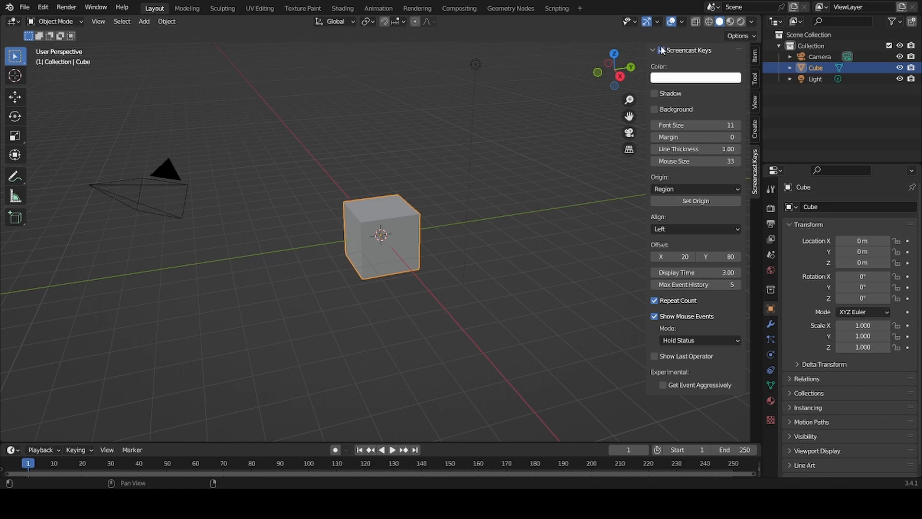
key("n")
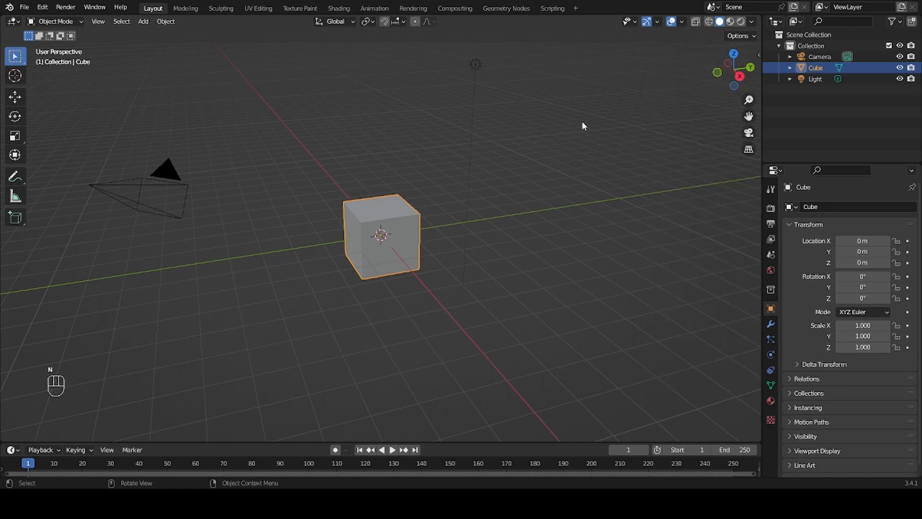
Delete the default light and cube, and hide the camera in the viewport.
left_click(475, 64)
left_click(410, 210, "shift")
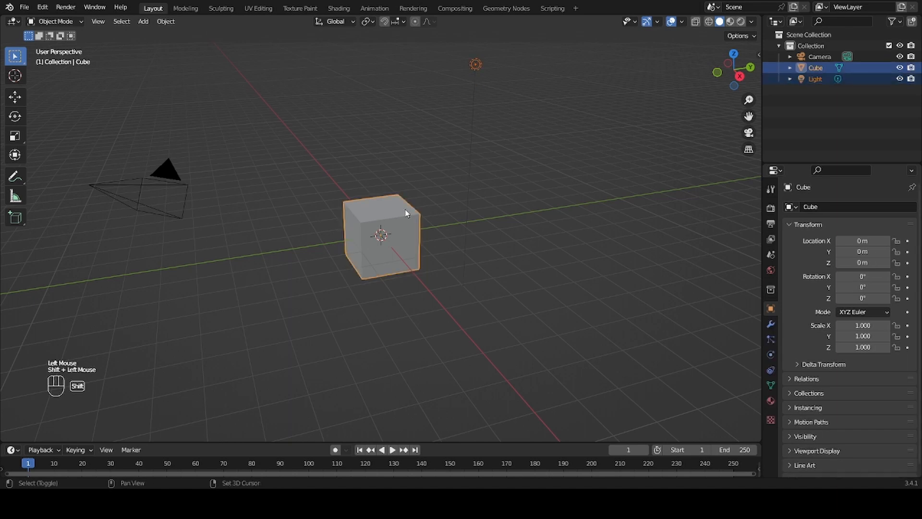
key("x")
left_click(529, 185)
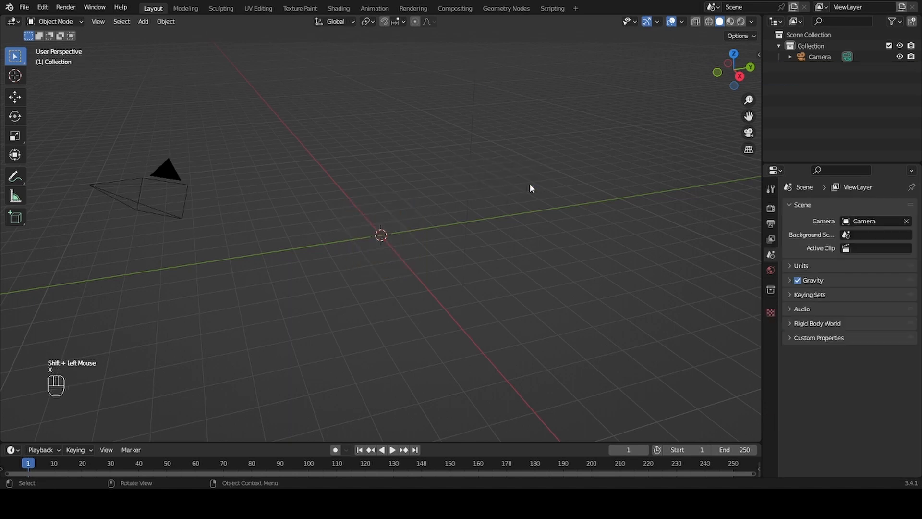
left_click(900, 57)
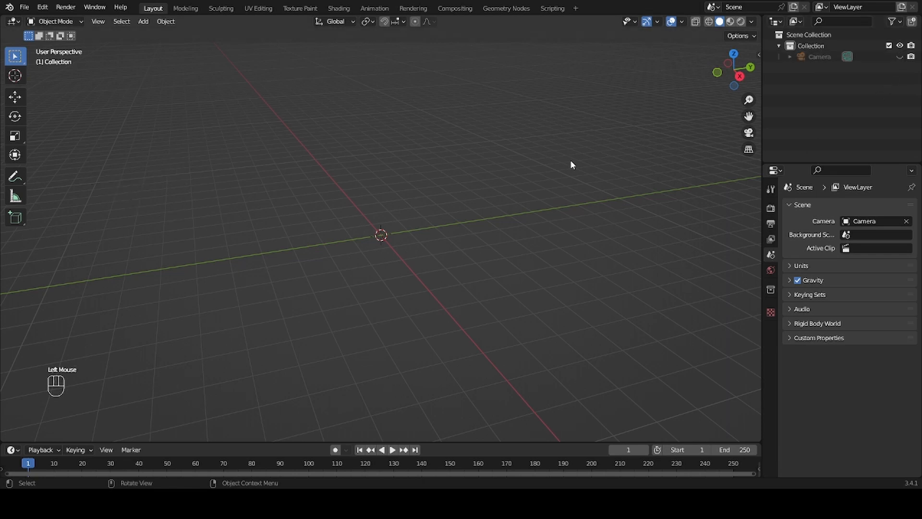
Add a mesh cylinder at the origin and scale it down uniformly to about 0.159.
scroll(572, 164, "down", 2)
middle_click_drag(571, 164, 601, 157)
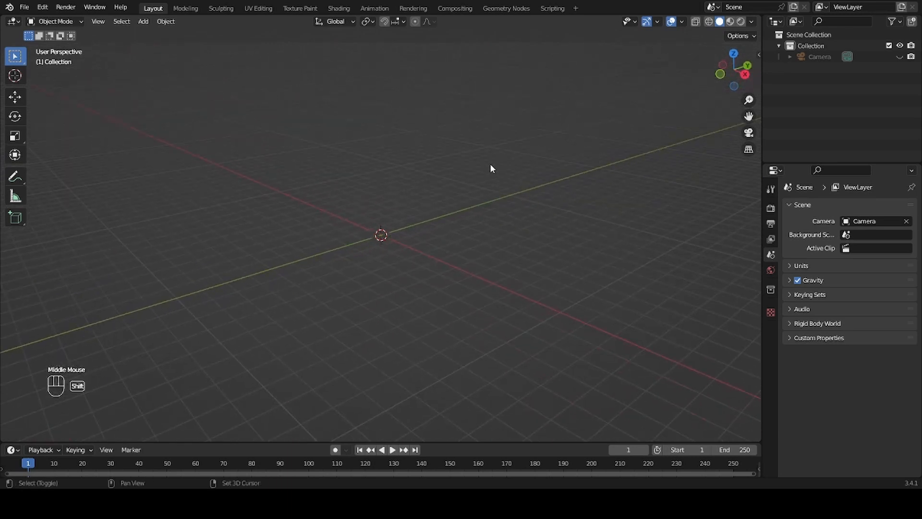
key("shift+a")
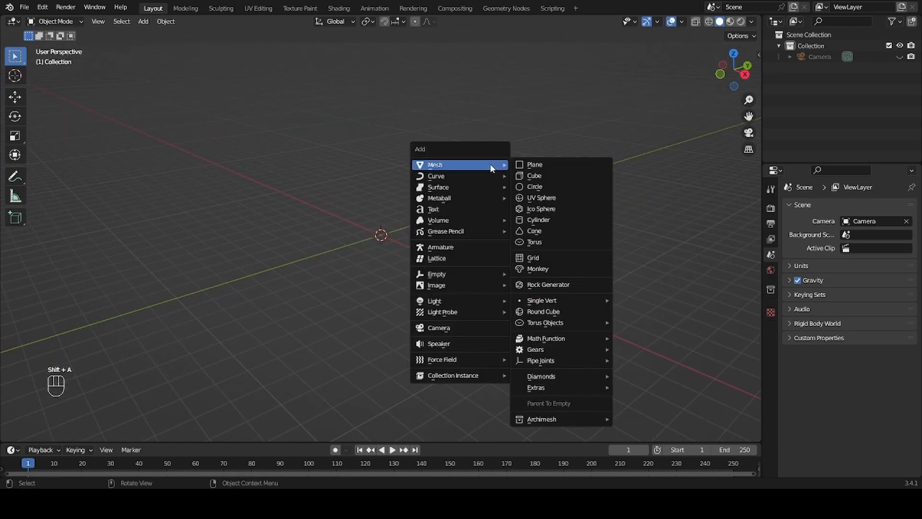
left_click(551, 220)
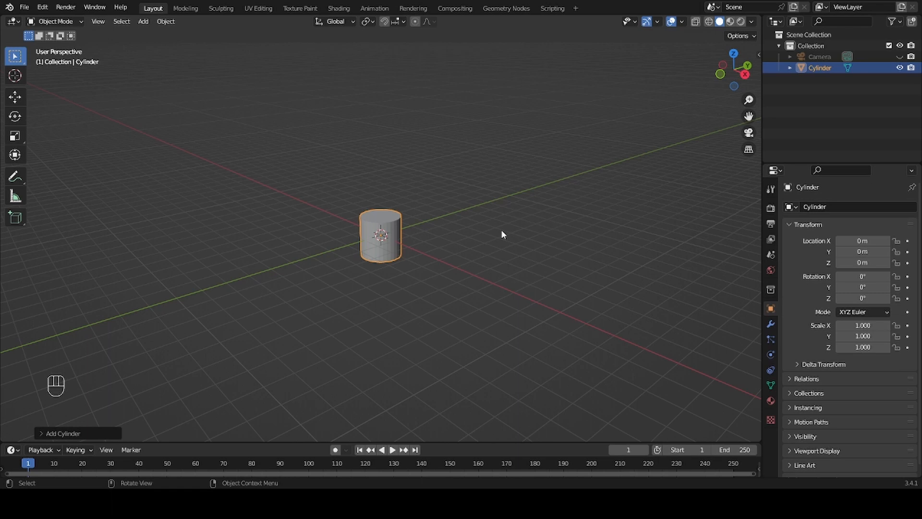
scroll(503, 233, "up", 3)
key("s")
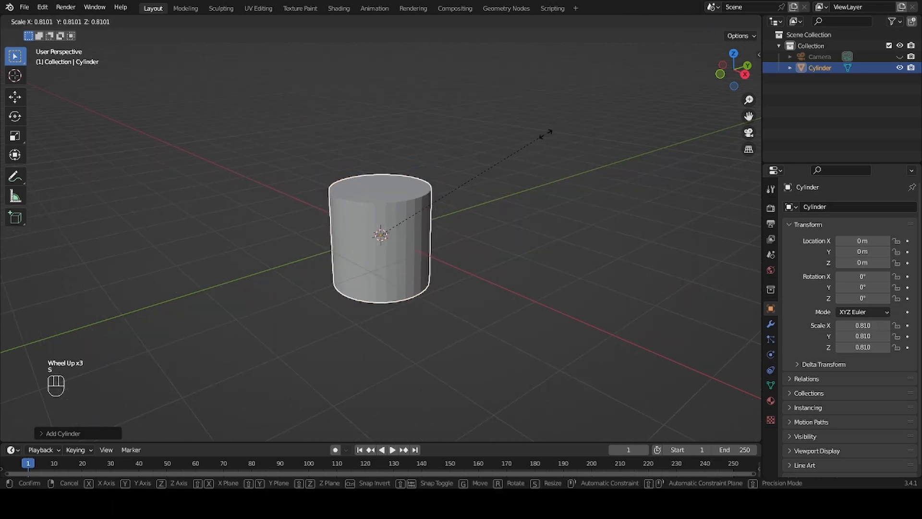
left_click(415, 215)
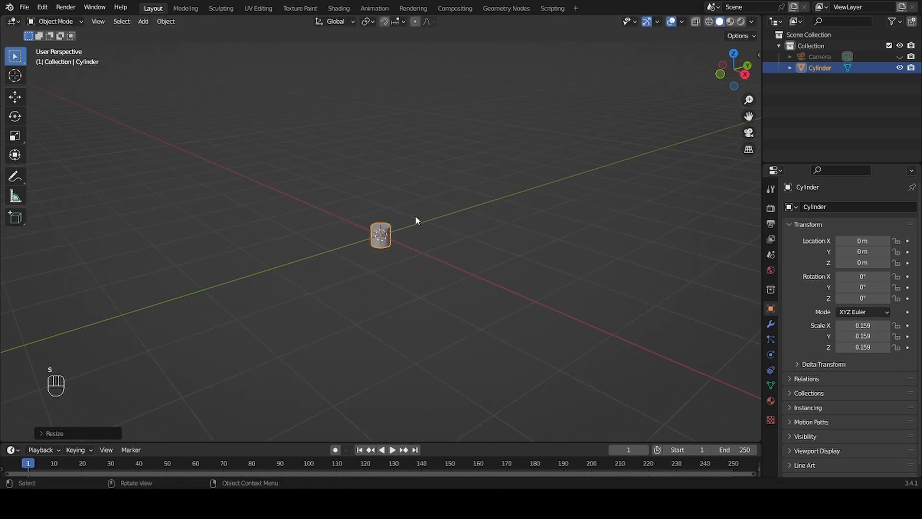
Examine the cylinder in perspective and in the front, right and top orthographic views, finishing in the front view.
scroll(419, 220, "up", 3)
middle_click_drag(428, 224, 568, 194)
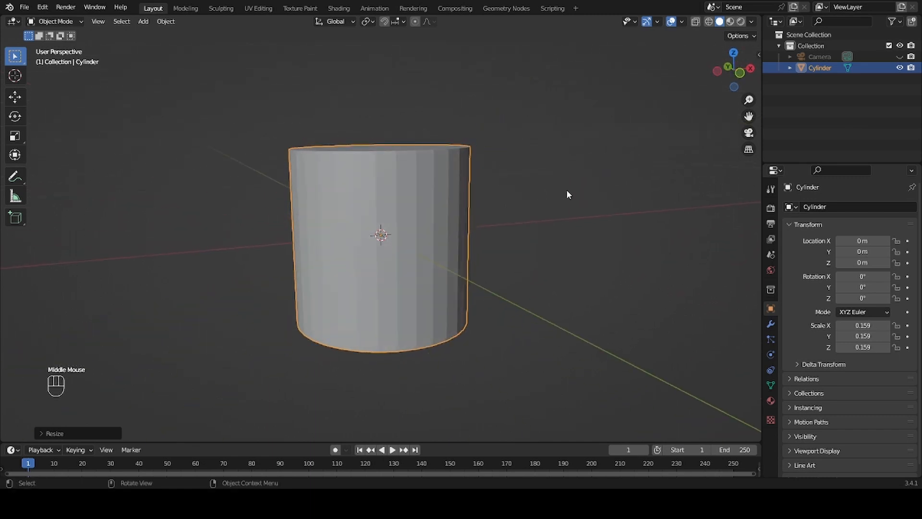
middle_click_drag(587, 132, 519, 138)
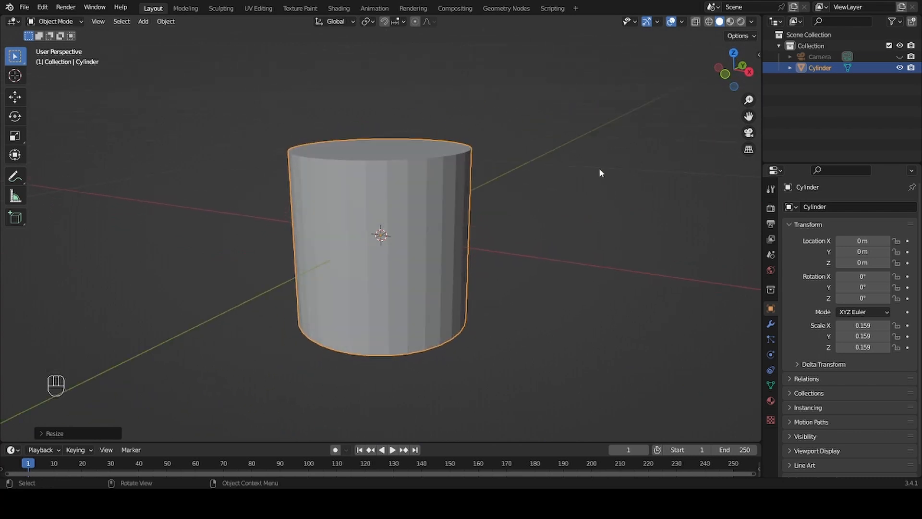
key("KP_1")
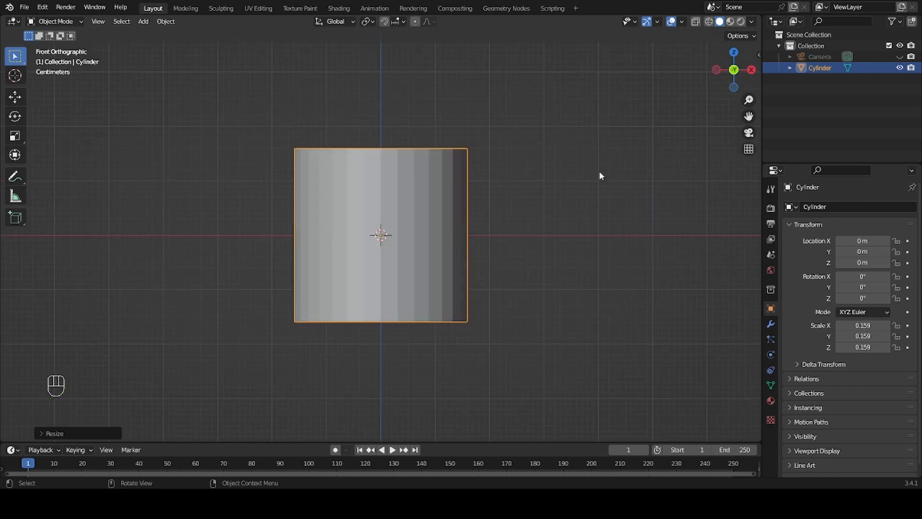
key("KP_3")
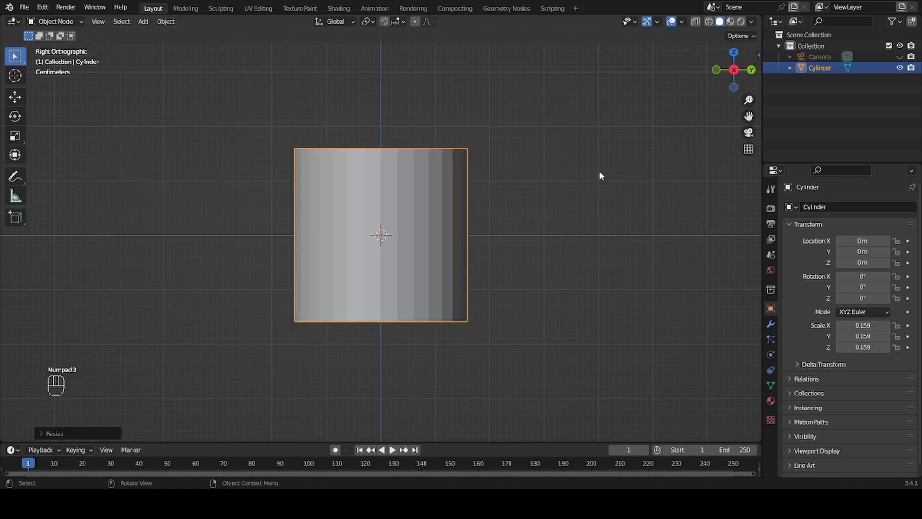
key("KP_7")
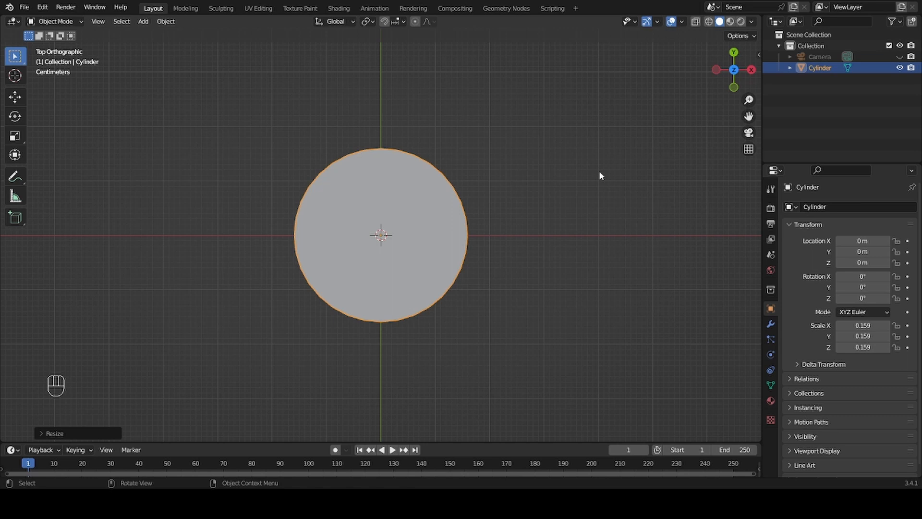
key("KP_1")
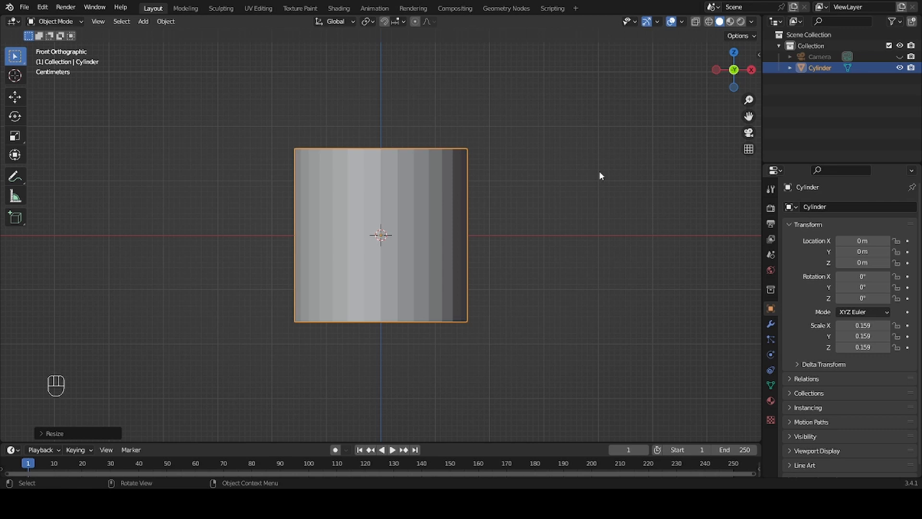
scroll(553, 184, "up", 1)
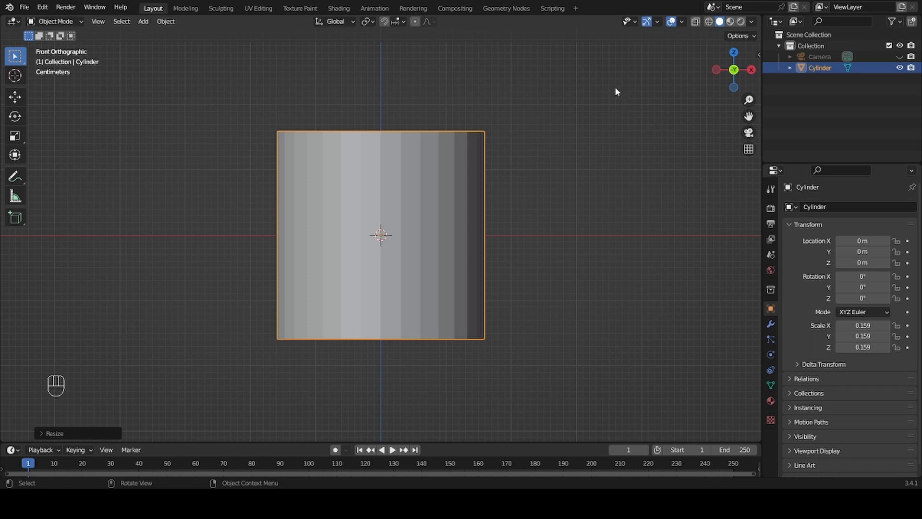
Try scaling the cylinder uniformly to about 0.148, and undo the resize.
key("s")
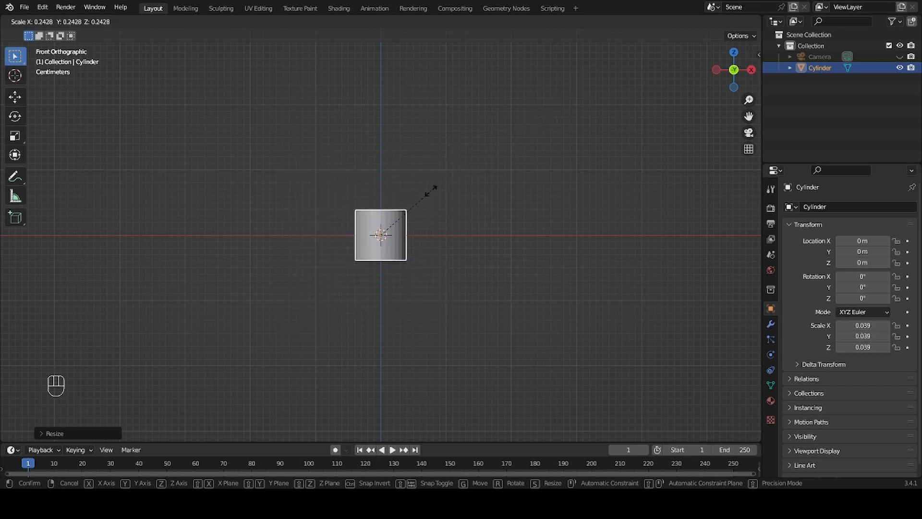
left_click(578, 75)
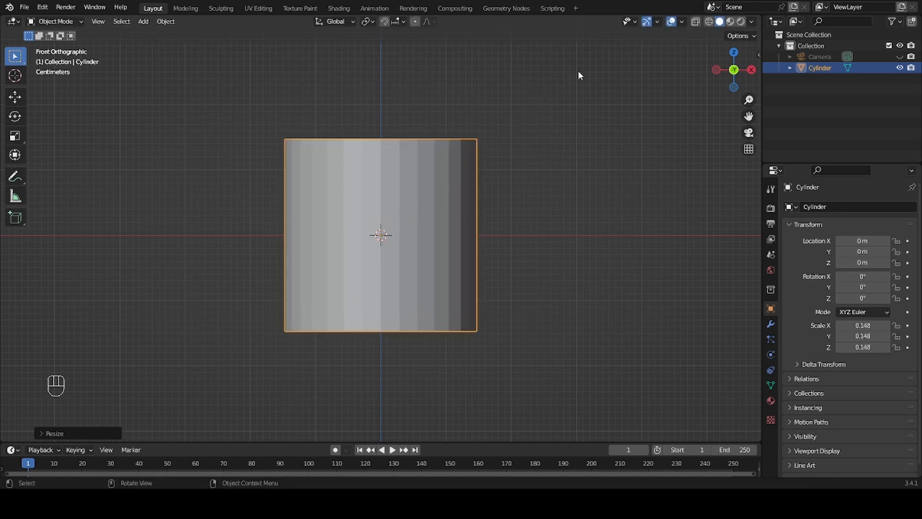
key("ctrl+z")
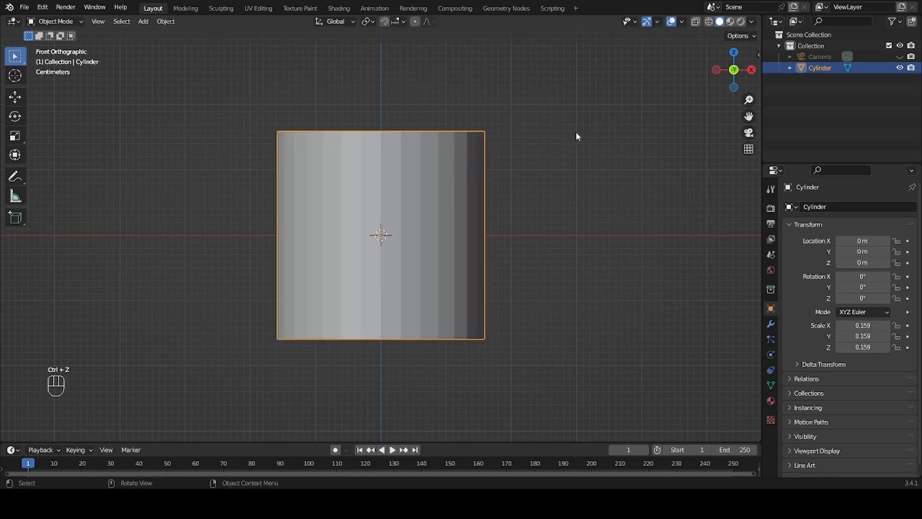
Flatten the cylinder along the Z axis to a Z scale of about 0.044.
key("s")
key("z")
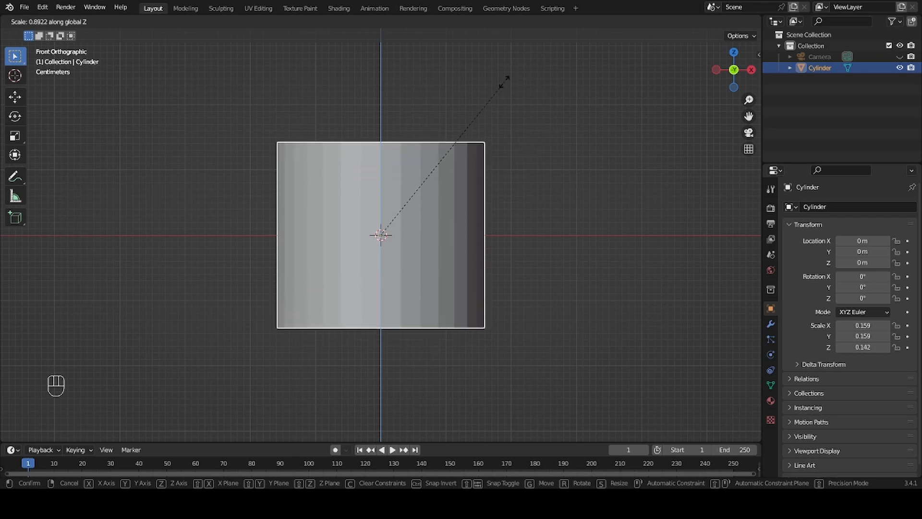
left_click(417, 182)
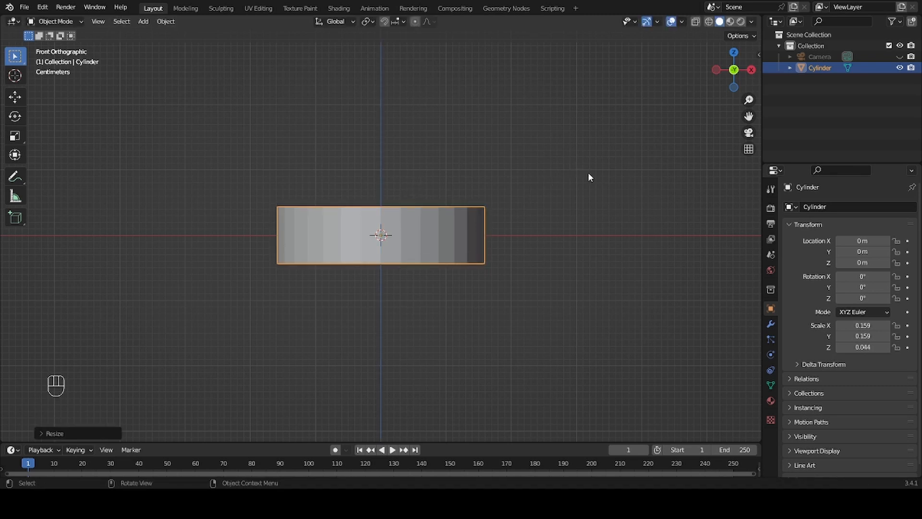
Try stretching the cylinder along the X axis to an X scale of about 0.176, and undo it.
middle_click_drag(589, 175, 595, 208)
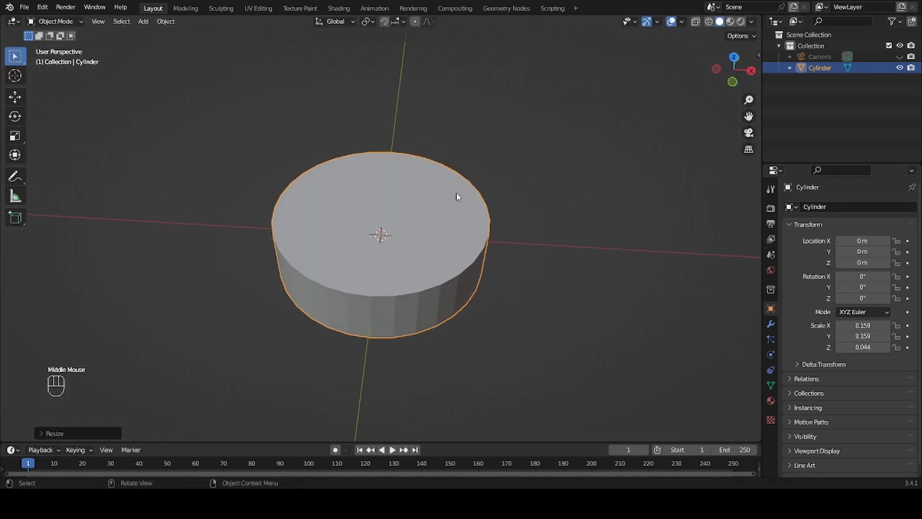
key("s")
key("x")
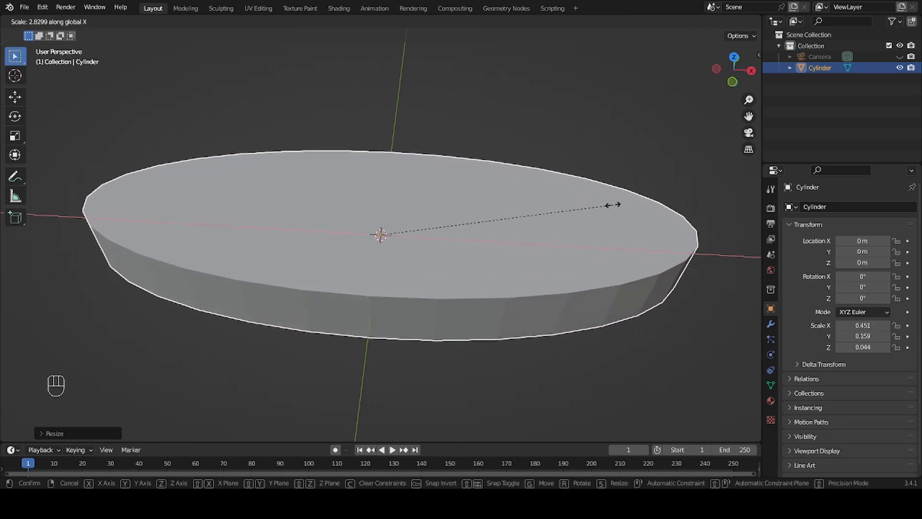
left_click(470, 213)
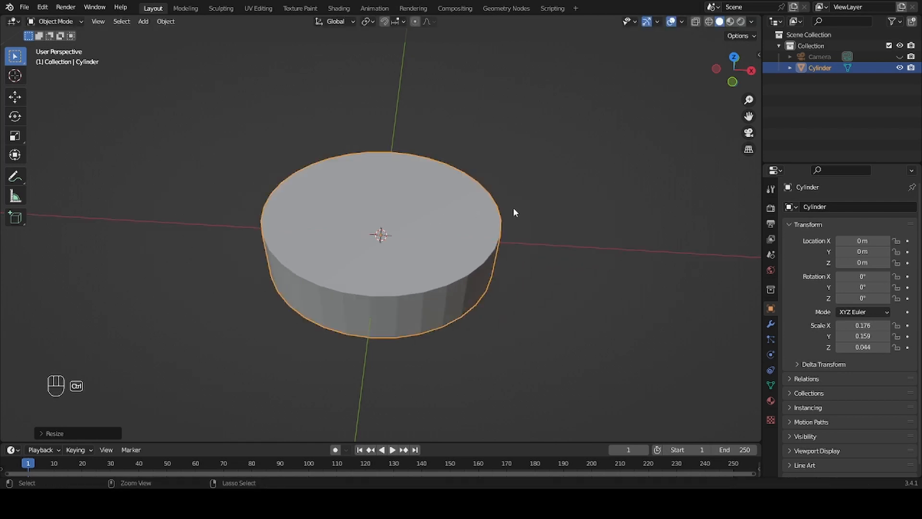
key("ctrl+z")
Flatten the cylinder further along Z in front view to a Z scale of about 0.030.
key("KP_1")
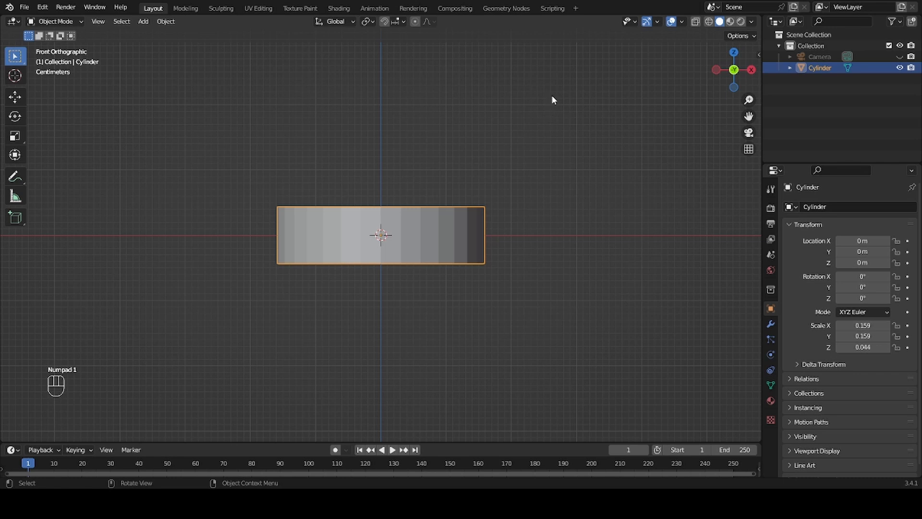
key("s")
key("z")
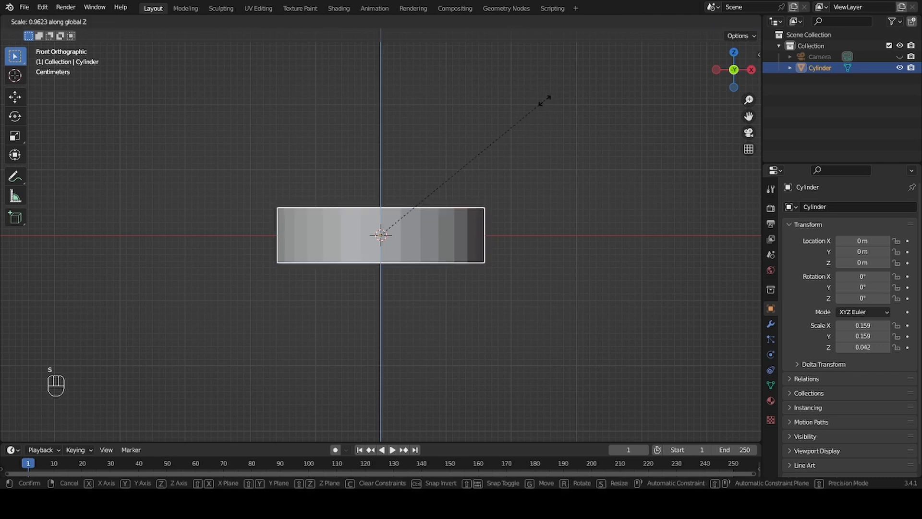
left_click(498, 141)
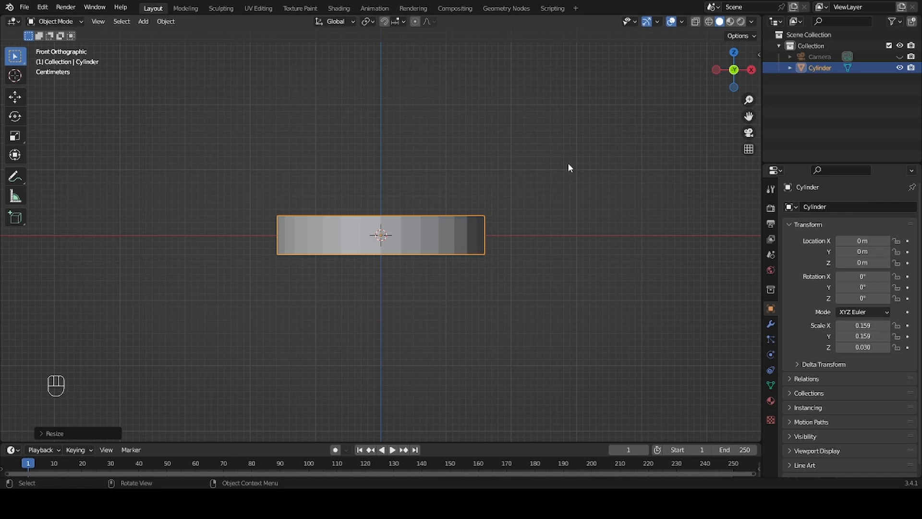
Add a Subdivision Surface modifier to the flattened cylinder.
scroll(578, 155, "up", 2)
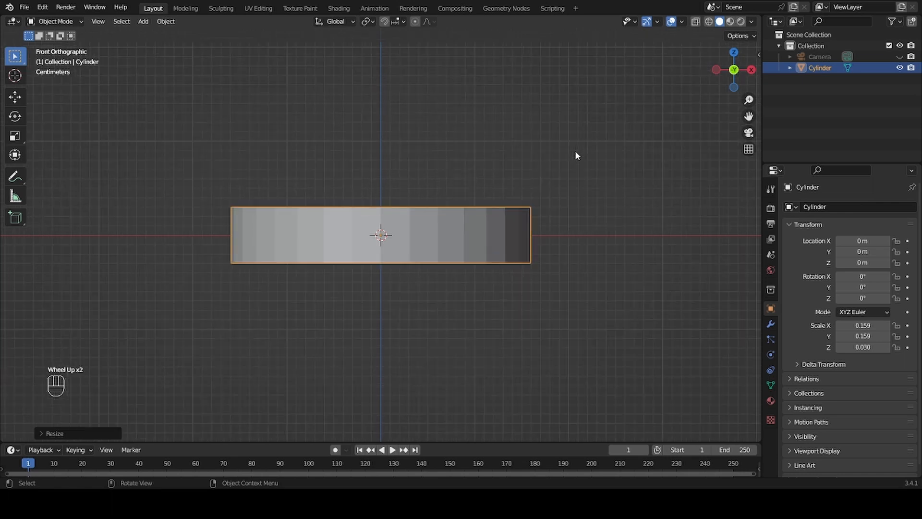
mouse_move(577, 154)
middle_mouse_down()
mouse_move(568, 167)
mouse_move(518, 177)
mouse_move(391, 179)
mouse_move(527, 176)
mouse_move(564, 165)
mouse_move(582, 173)
mouse_move(552, 181)
mouse_move(551, 169)
mouse_move(558, 177)
middle_mouse_up()
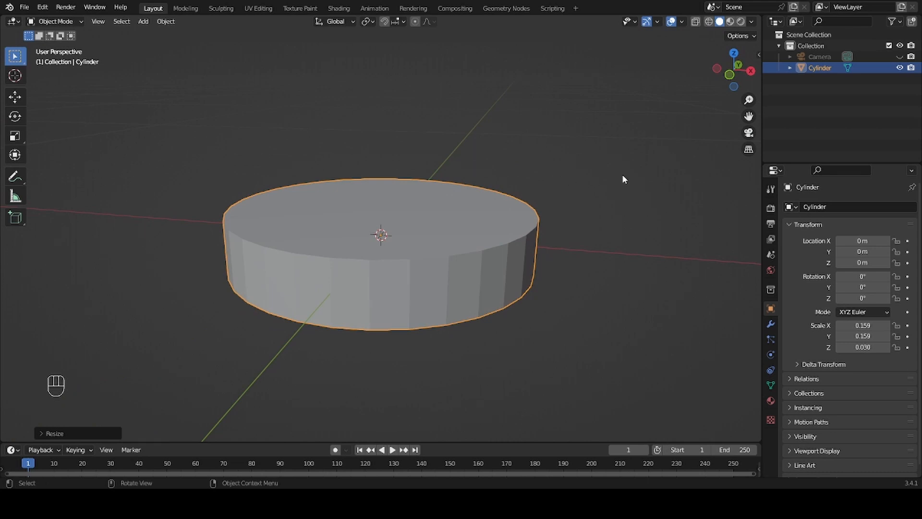
left_click(771, 325)
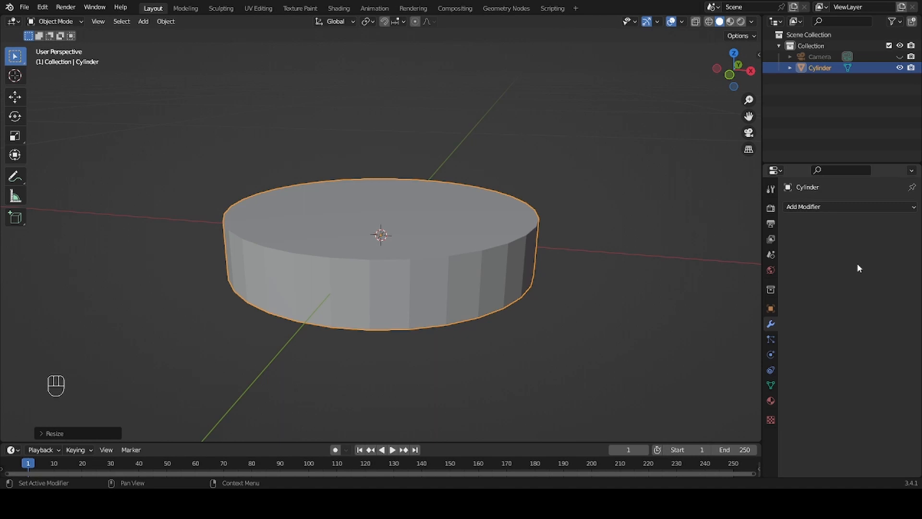
left_click(813, 209)
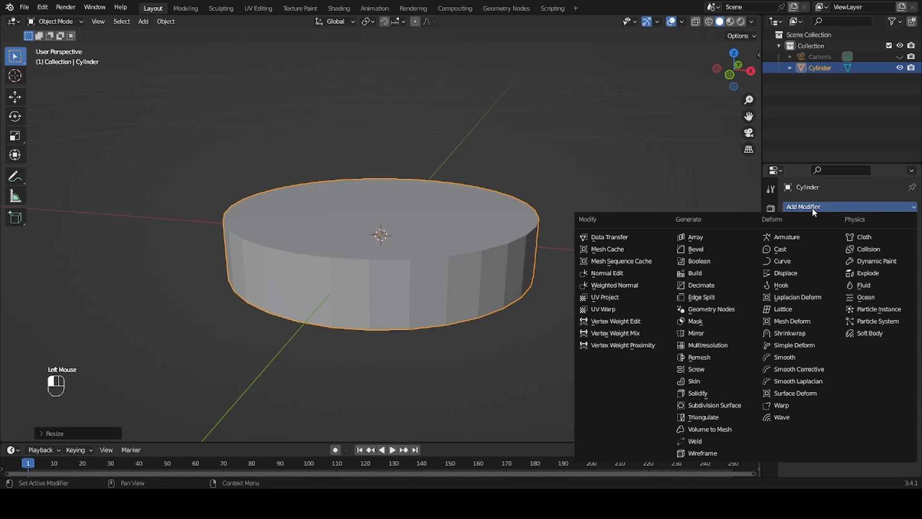
left_click(735, 404)
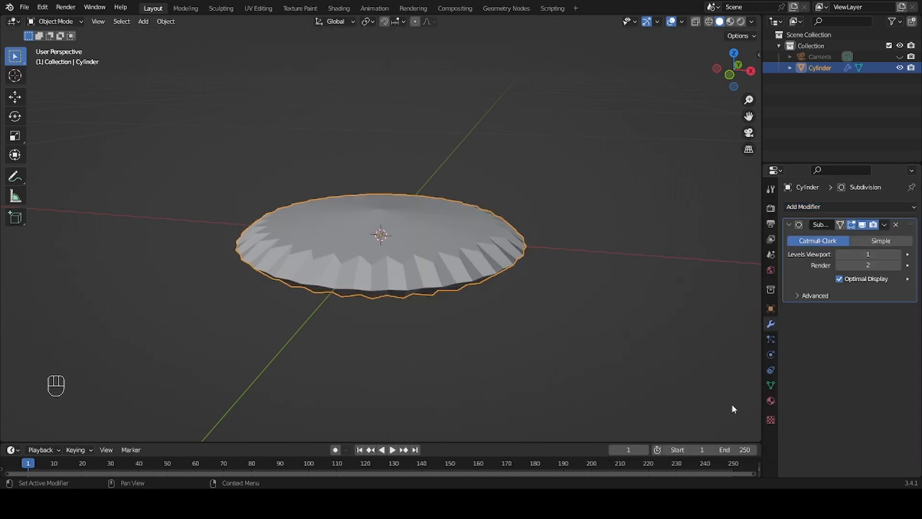
scroll(652, 320, "up", 3)
scroll(656, 320, "down", 2)
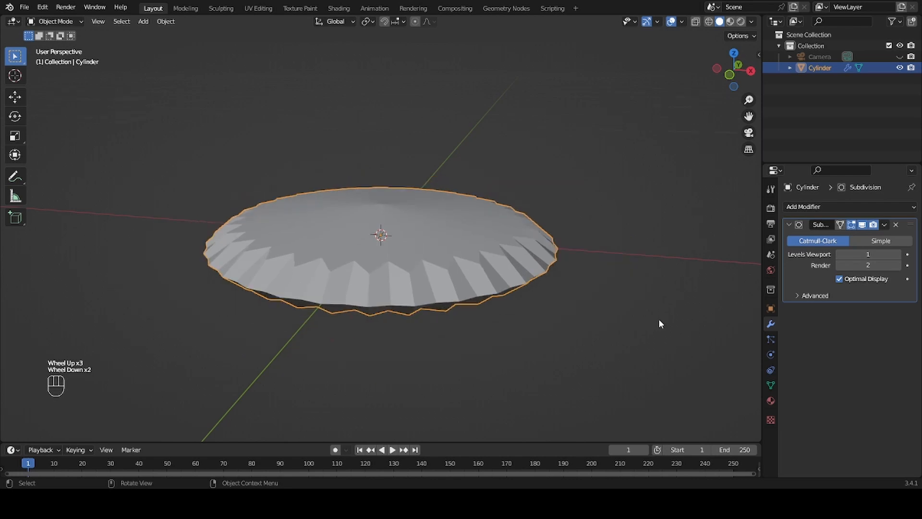
Remove the Subdivision Surface modifier from the flattened cylinder.
middle_click_drag(658, 324, 639, 325)
scroll(666, 303, "up", 1)
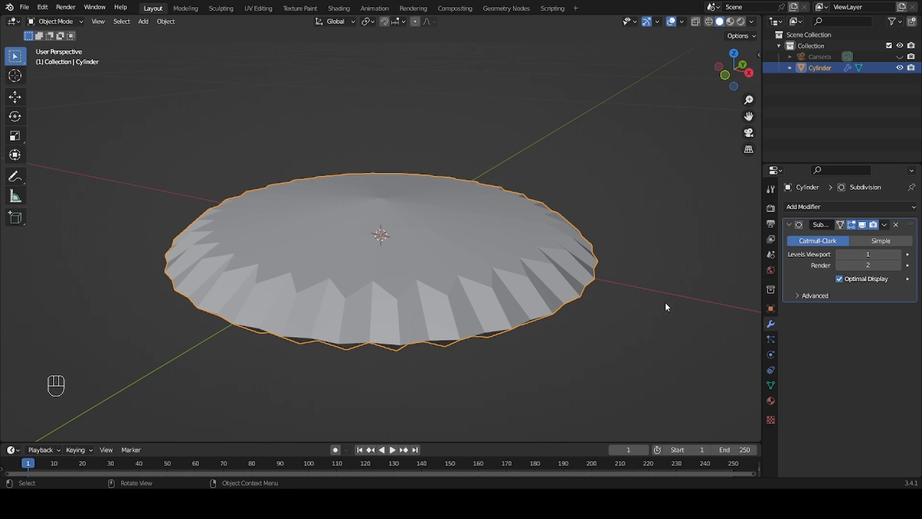
mouse_move(671, 266)
middle_mouse_down()
mouse_move(566, 262)
mouse_move(644, 262)
mouse_move(659, 282)
mouse_move(659, 269)
middle_mouse_up()
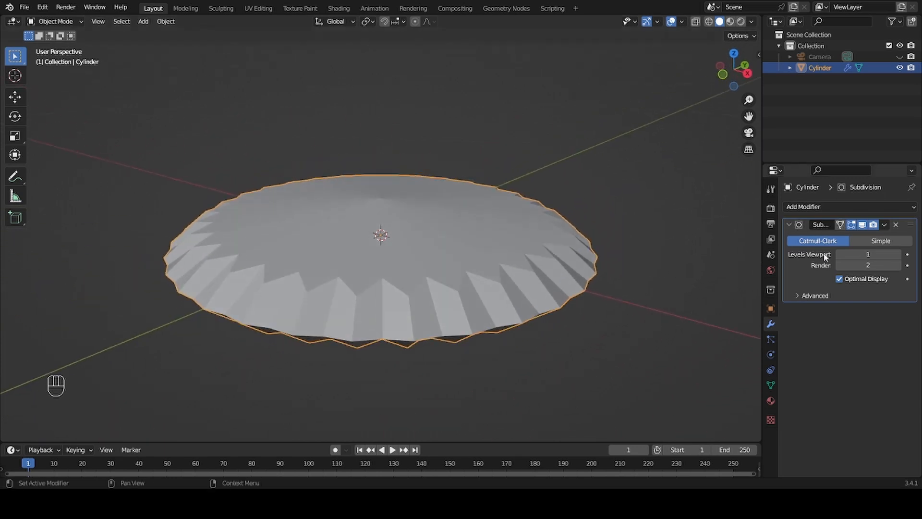
left_click(895, 224)
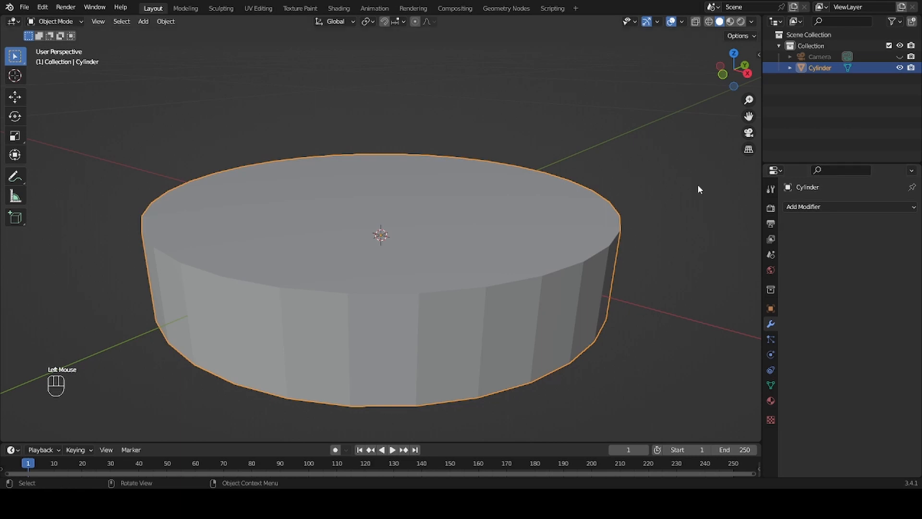
Cut three horizontal edge loops around the cylinder's side: at mid-height, close to the top edge, and close to the bottom edge.
key("Tab")
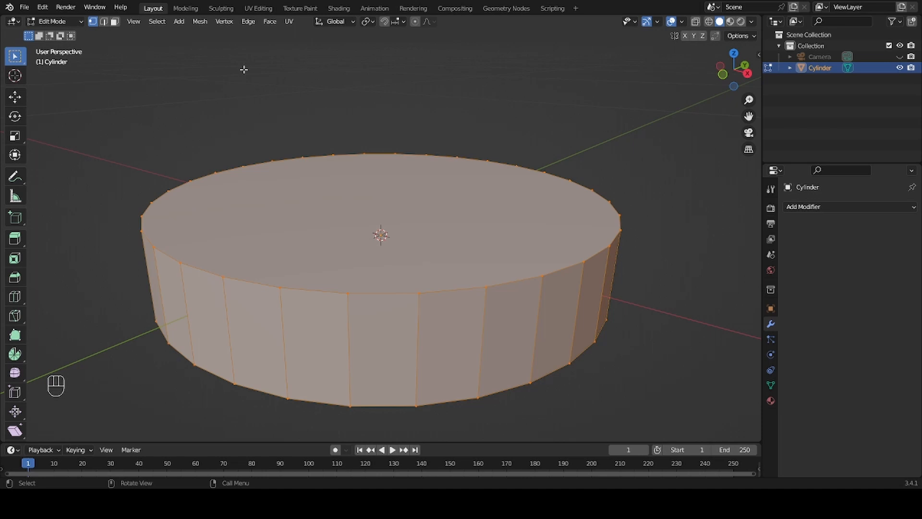
left_click(80, 23)
middle_click_drag(210, 171, 230, 166)
middle_click_drag(302, 157, 334, 150)
scroll(315, 143, "down", 2)
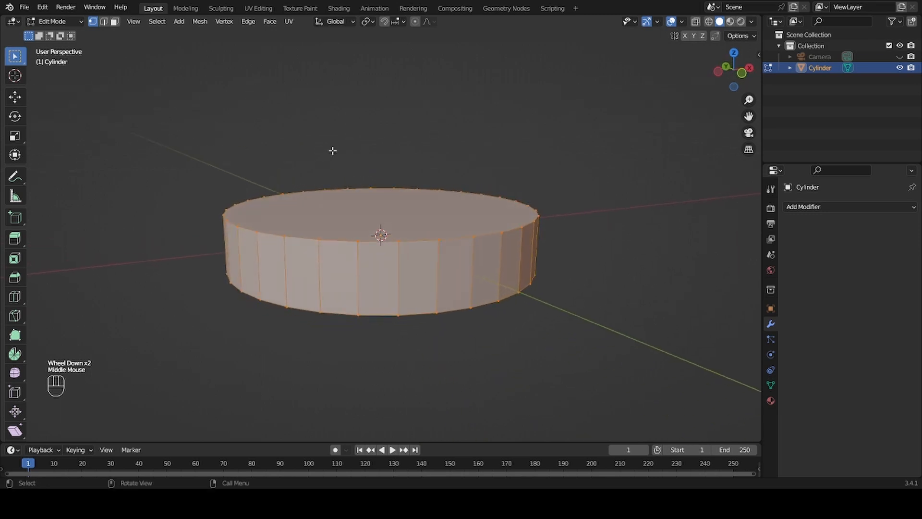
left_click(13, 298)
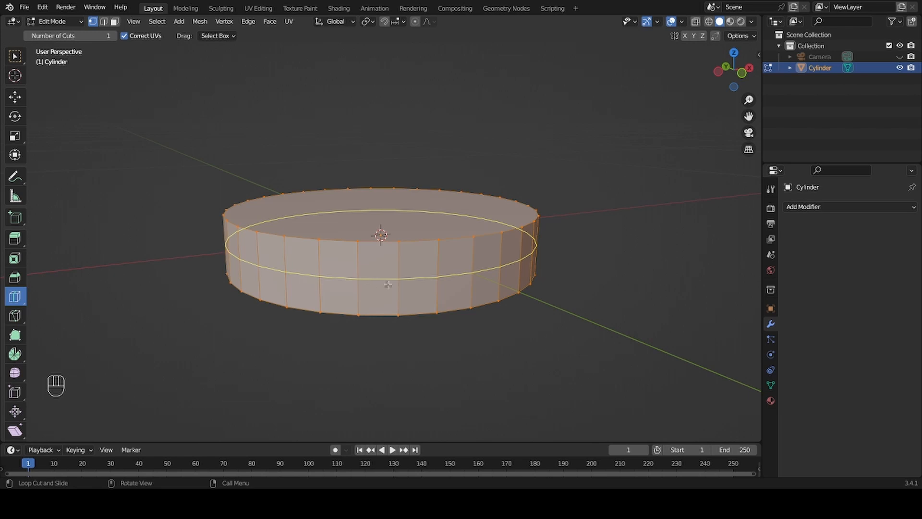
left_click(413, 279)
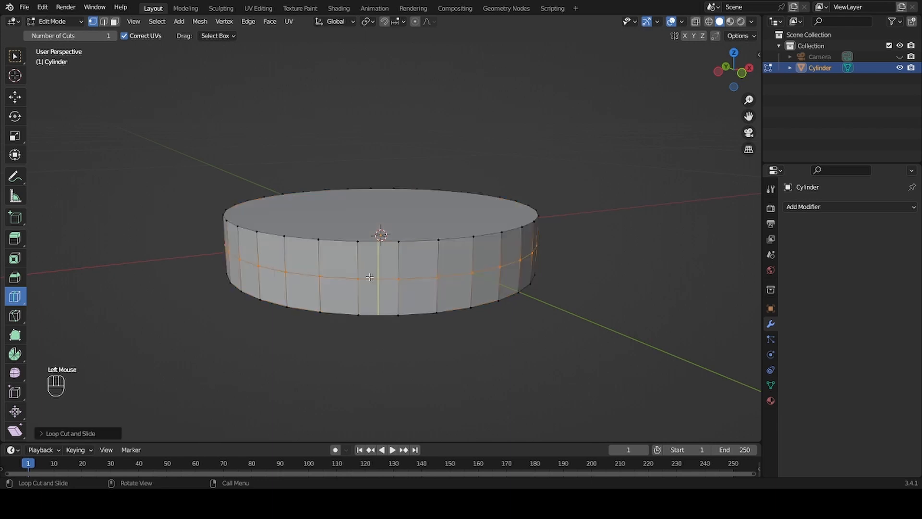
mouse_move(327, 261)
left_mouse_down()
mouse_move(329, 251)
mouse_move(335, 275)
mouse_move(336, 248)
left_mouse_up()
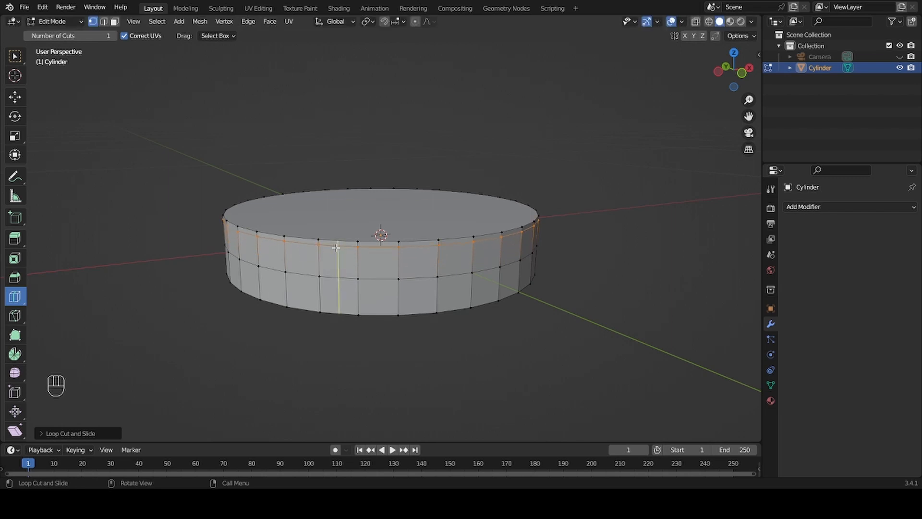
left_click_drag(319, 294, 332, 308)
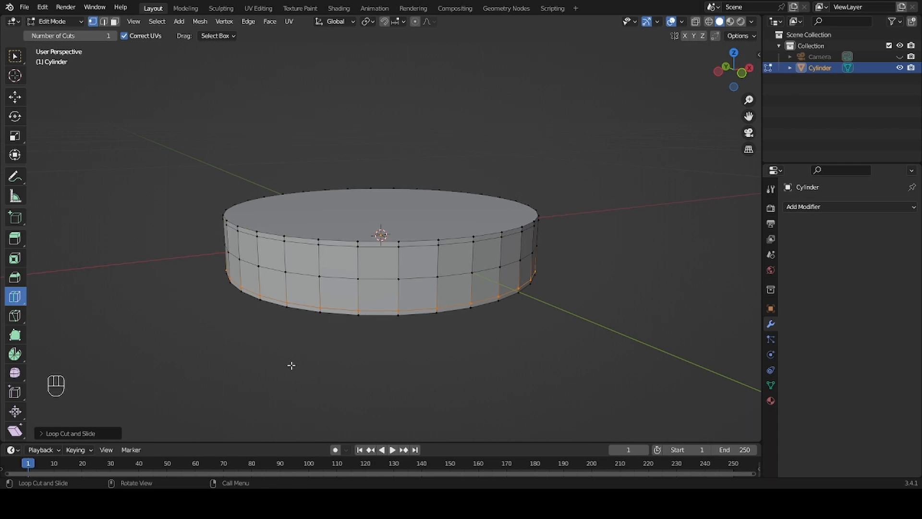
left_click(16, 98)
Select the cylinder's top and bottom faces in face select mode and inset them slightly from the rim.
middle_click_drag(574, 306, 547, 283)
left_click(115, 21)
left_click(365, 202)
left_click(430, 229, "shift")
middle_click_drag(430, 229, 480, 221)
key("i")
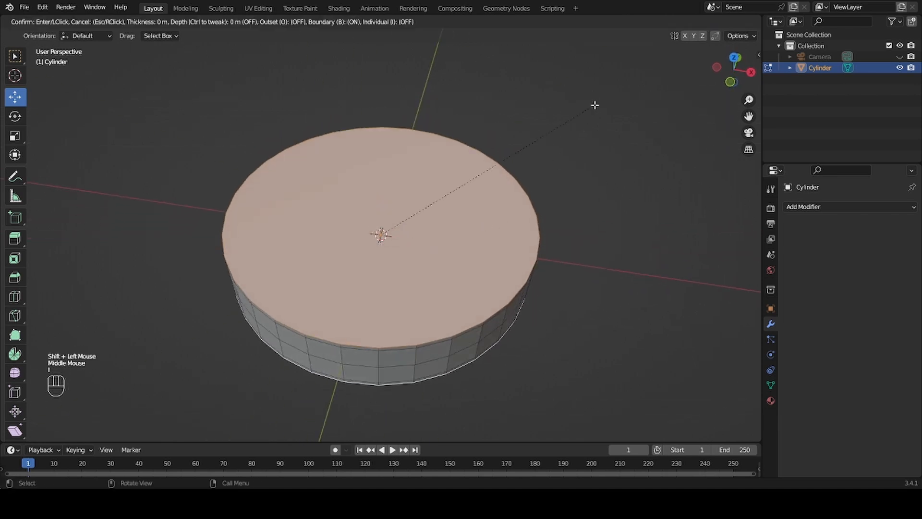
left_click(587, 109)
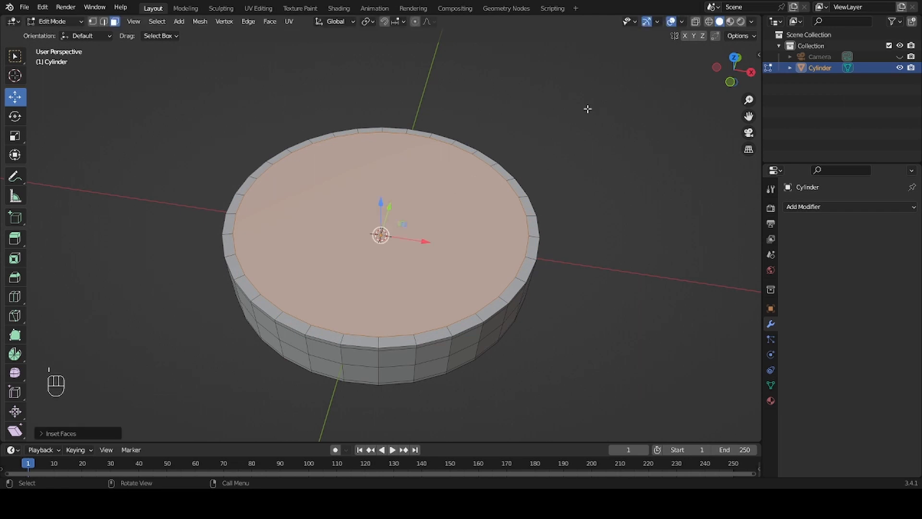
Inset the top and bottom faces eight more times in concentric rings down to a tiny centre face, and return to Object Mode.
key("i")
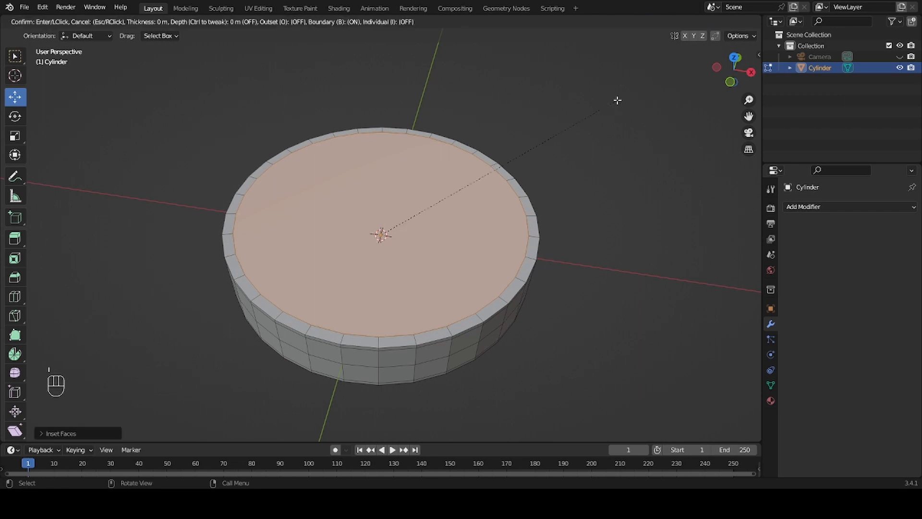
left_click(608, 102)
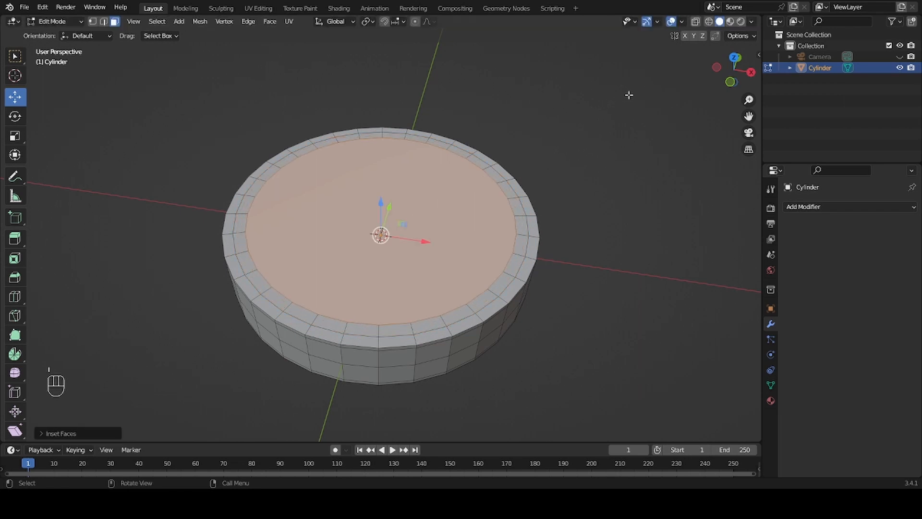
key("i")
left_click(627, 95)
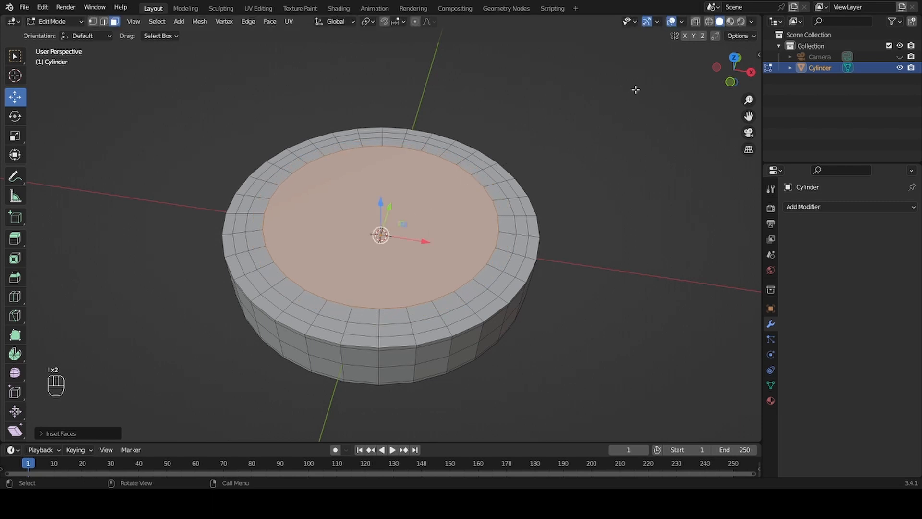
key("i")
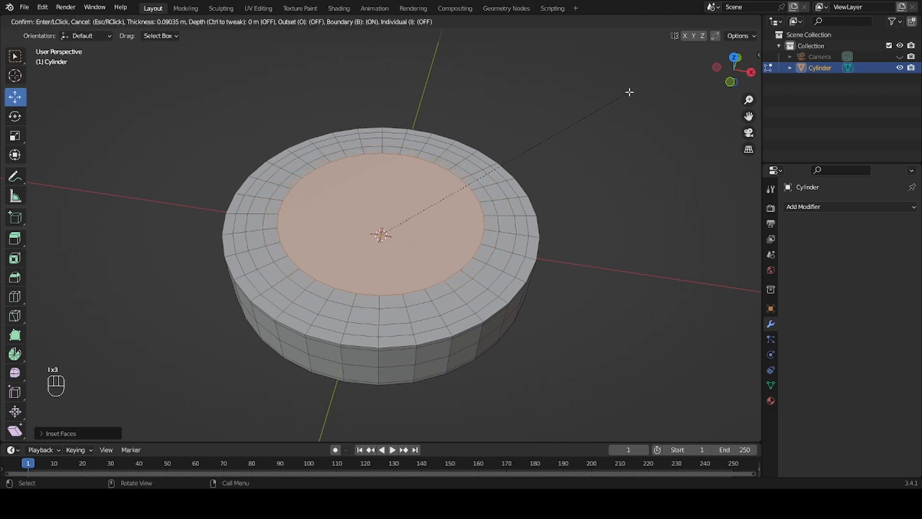
left_click(628, 91)
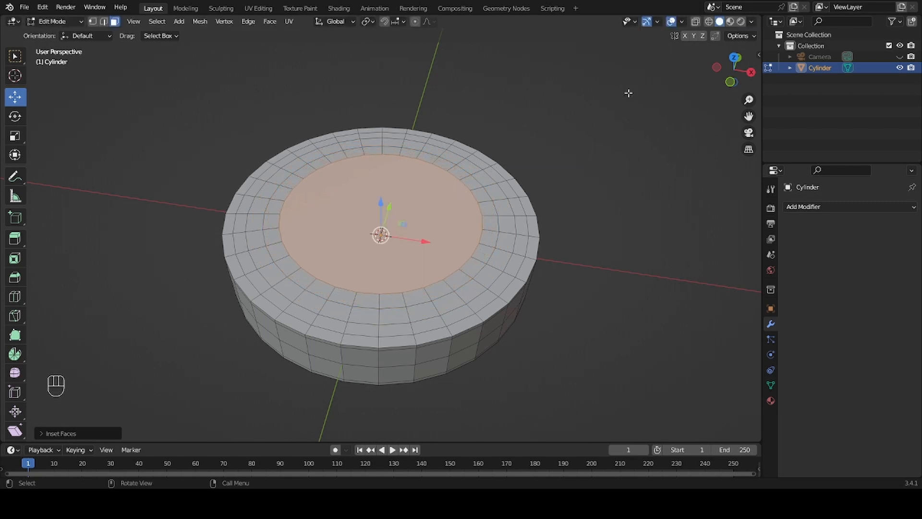
key("i")
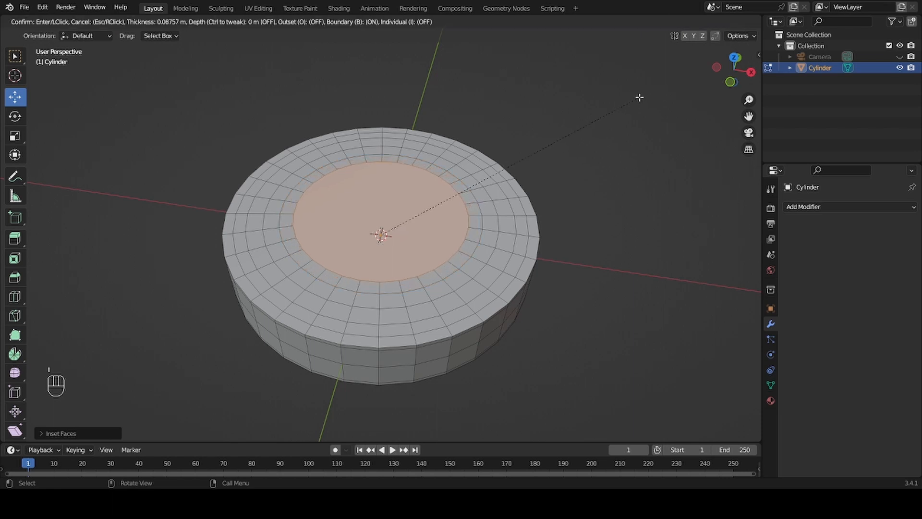
left_click(639, 95)
key("i")
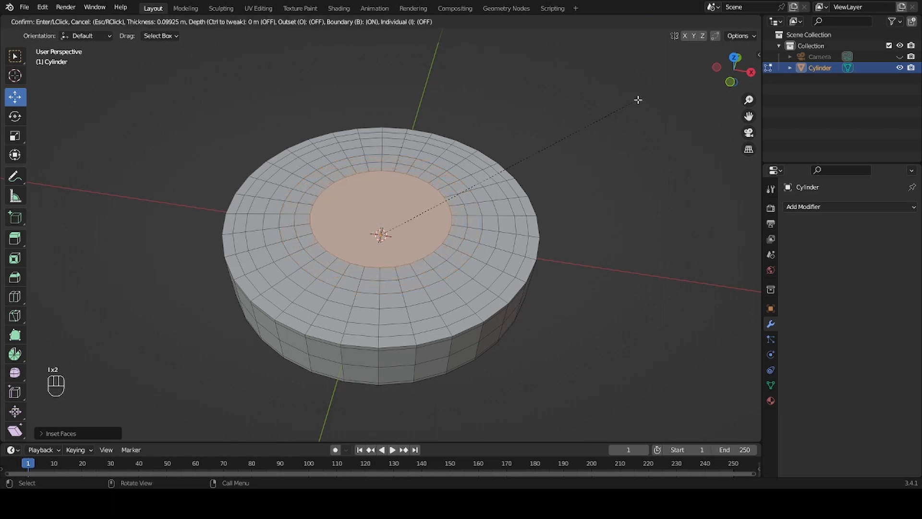
left_click(642, 95)
key("i")
left_click(627, 103)
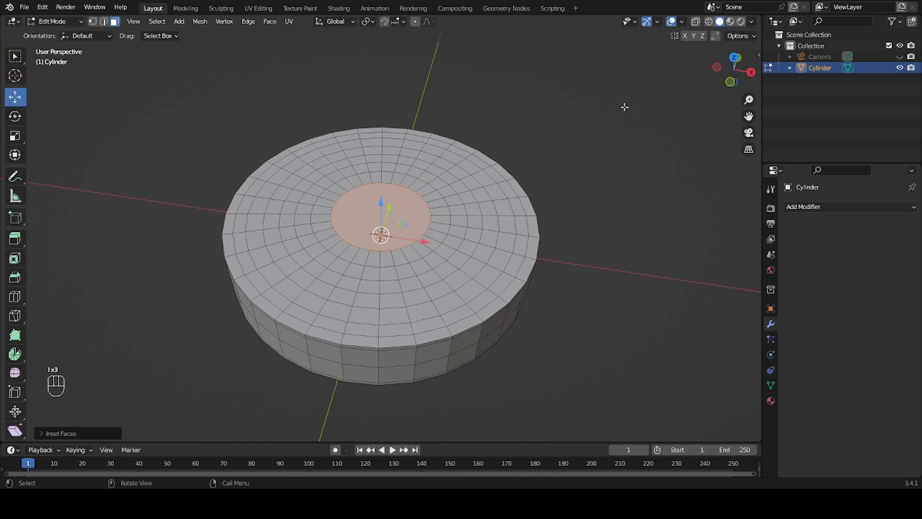
key("i")
left_click(607, 112)
key("i")
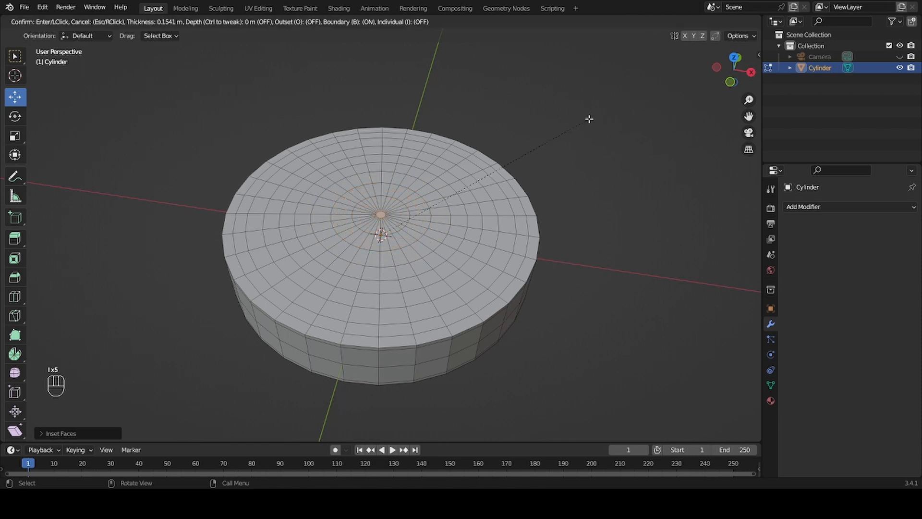
left_click(590, 117)
middle_click_drag(574, 192, 595, 168)
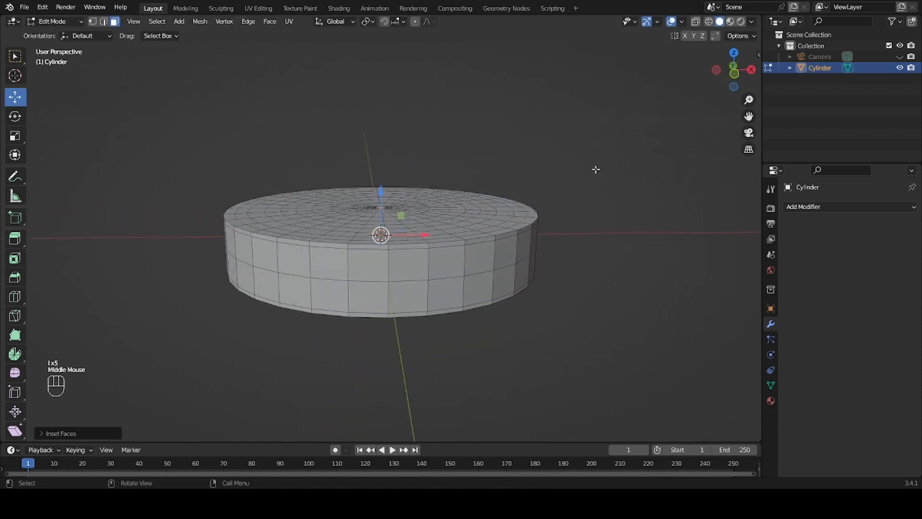
key("alt+a")
key("Tab")
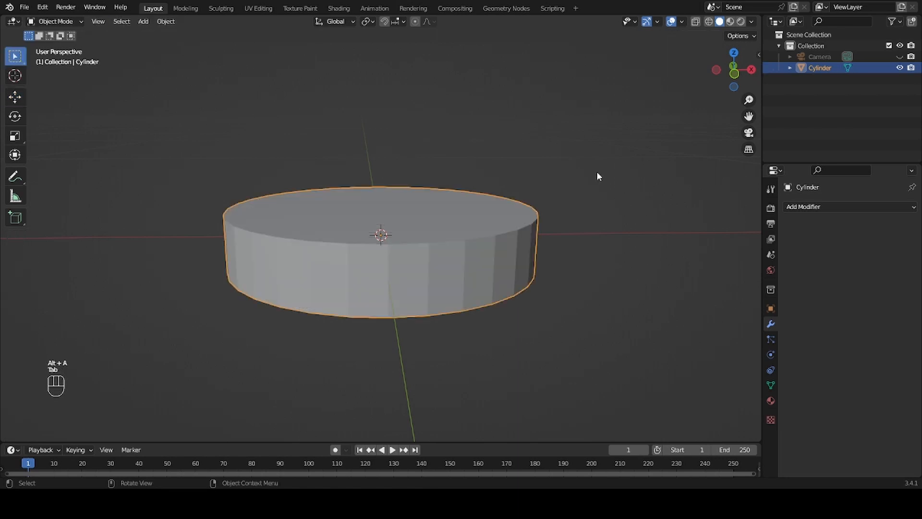
Add a Subdivision Surface modifier to the edge-supported cylinder and check its rounded edges.
scroll(598, 174, "down", 2)
middle_click_drag(597, 178, 573, 180)
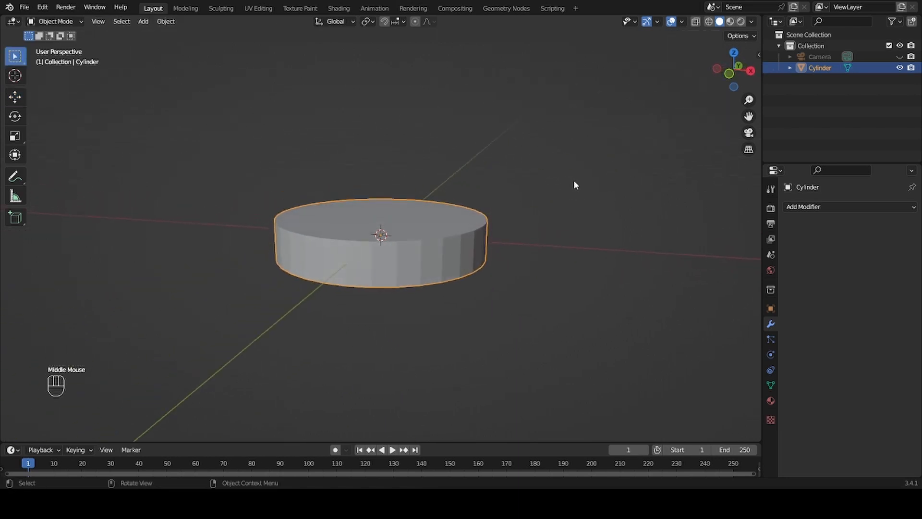
left_click(831, 208)
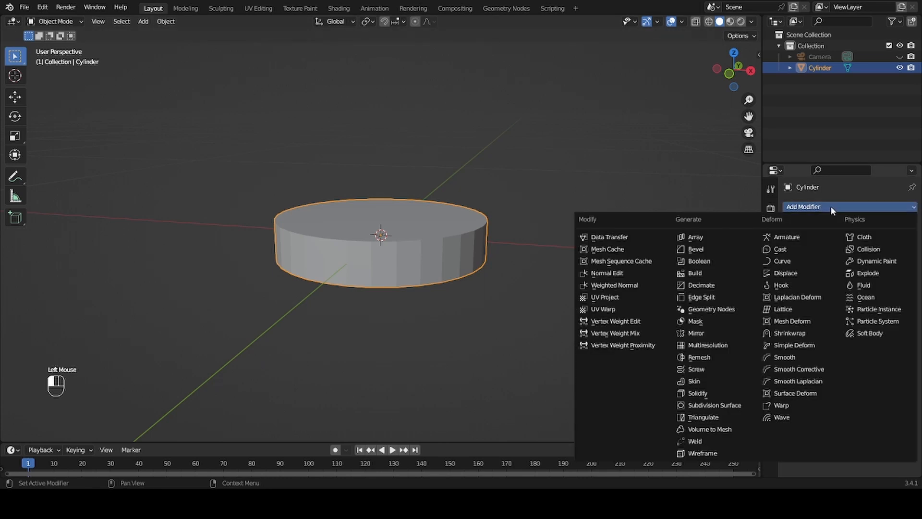
left_click(739, 406)
scroll(624, 266, "up", 2)
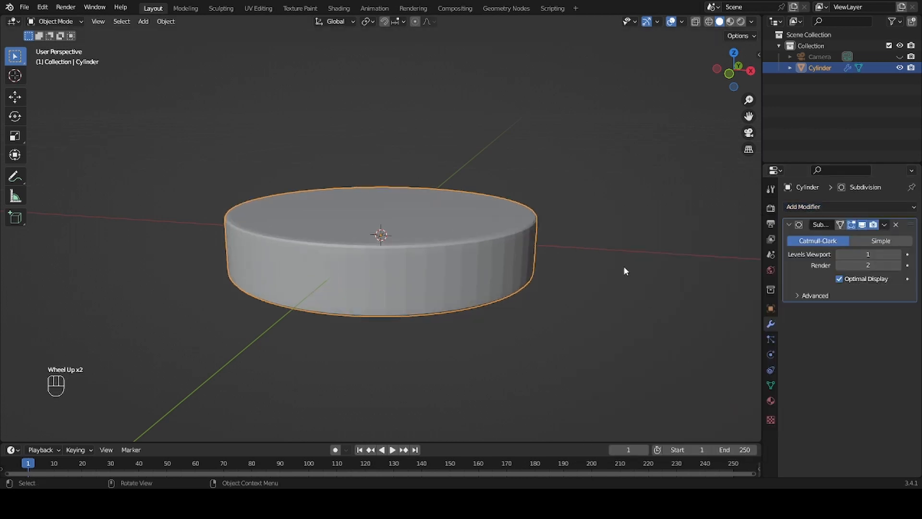
middle_click_drag(639, 219, 499, 237)
scroll(553, 217, "up", 3)
scroll(554, 218, "down", 1)
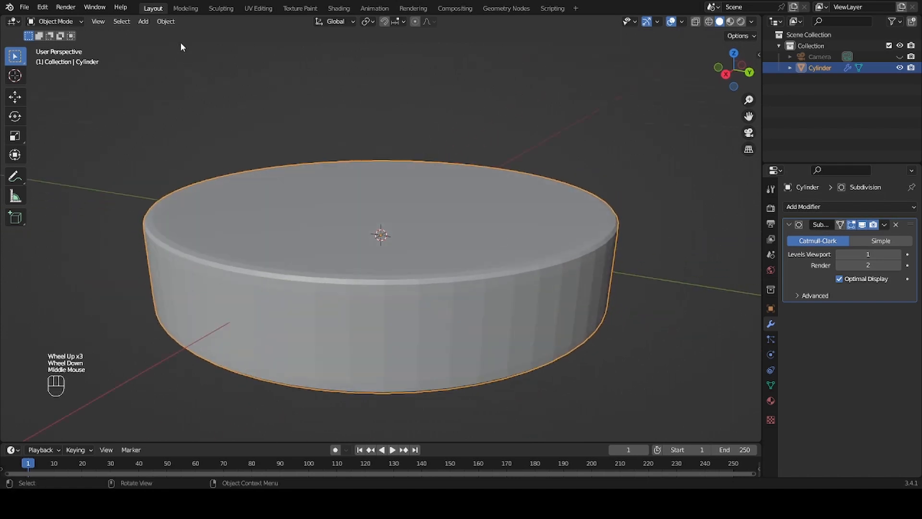
Apply Shade Smooth to the cylinder and inspect its surface from several angles.
left_click(166, 21)
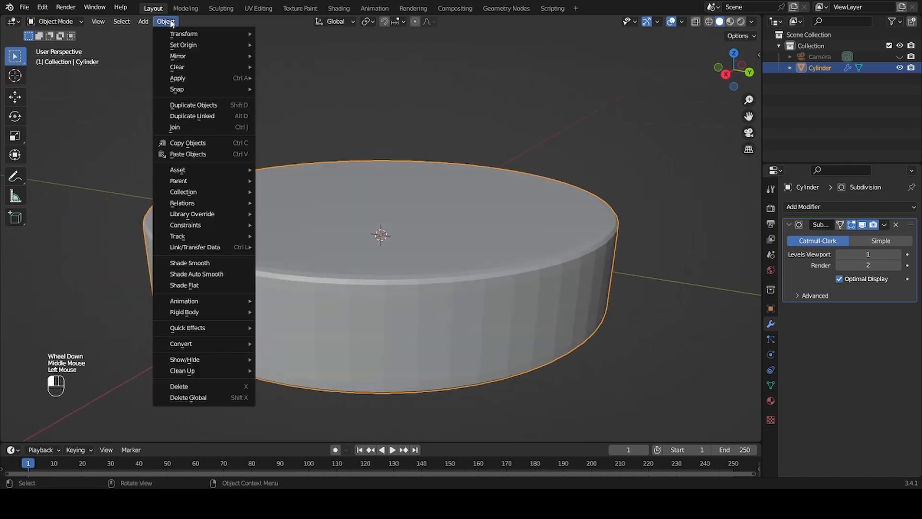
left_click(240, 265)
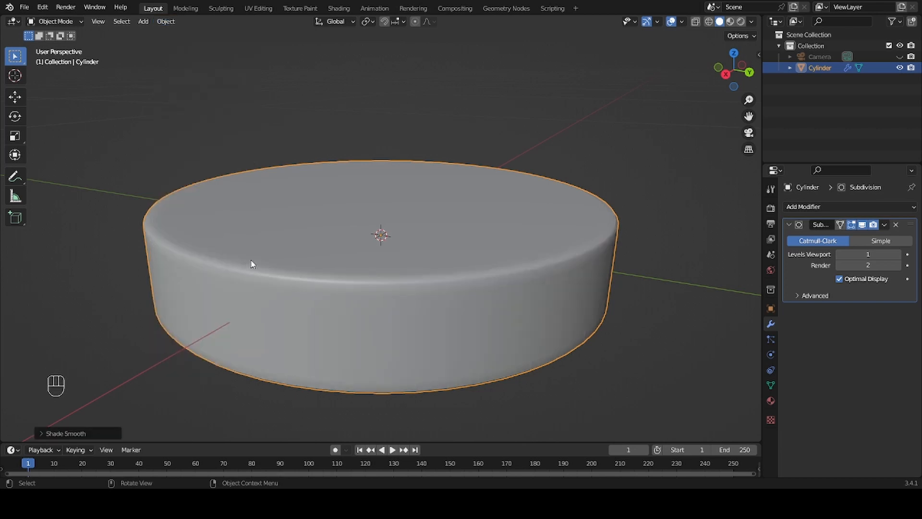
middle_click_drag(272, 171, 385, 144)
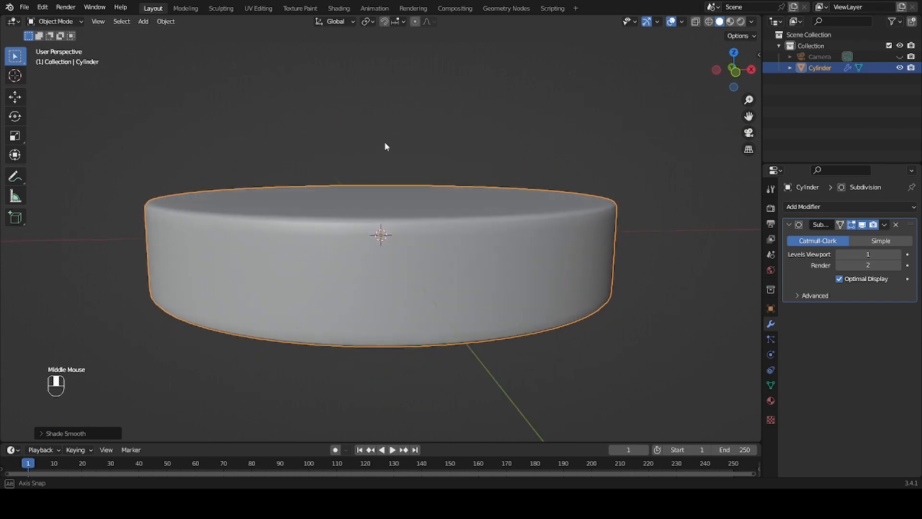
scroll(400, 157, "down", 2)
middle_click_drag(474, 154, 391, 189)
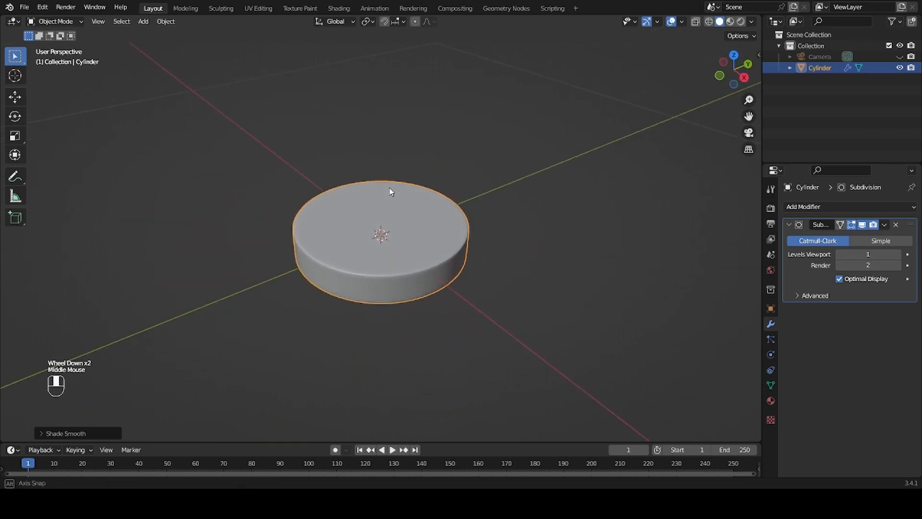
scroll(390, 191, "up", 1)
scroll(390, 192, "up", 1)
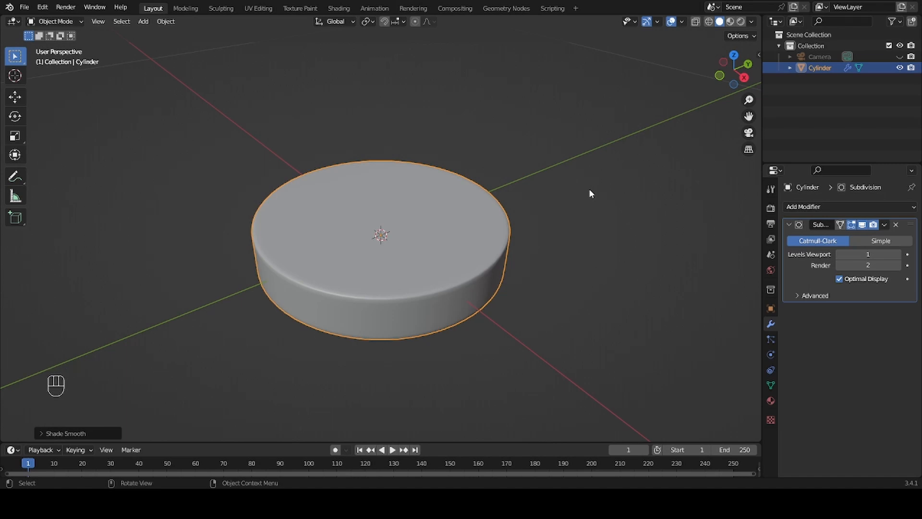
Set the Subdivision modifier's render level to 3.
mouse_move(595, 193)
middle_mouse_down()
mouse_move(612, 208)
mouse_move(579, 187)
middle_mouse_up()
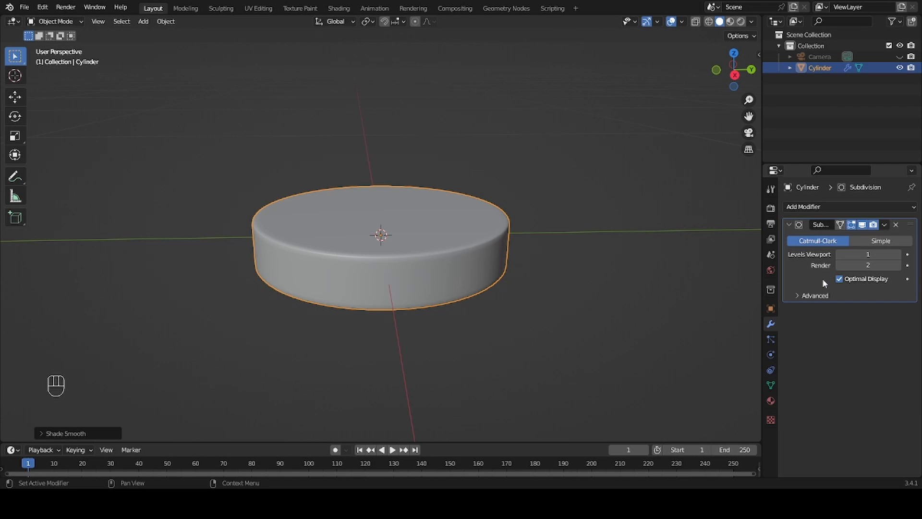
left_click(874, 266)
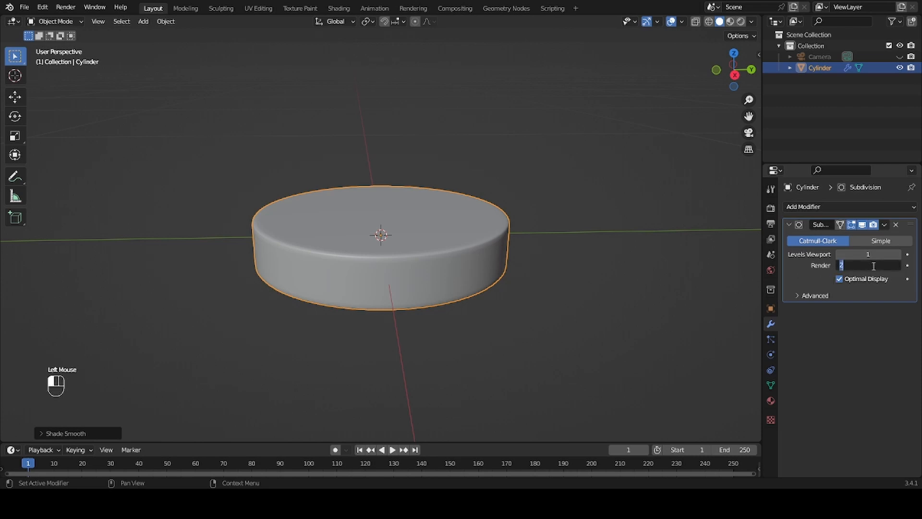
left_click(896, 295)
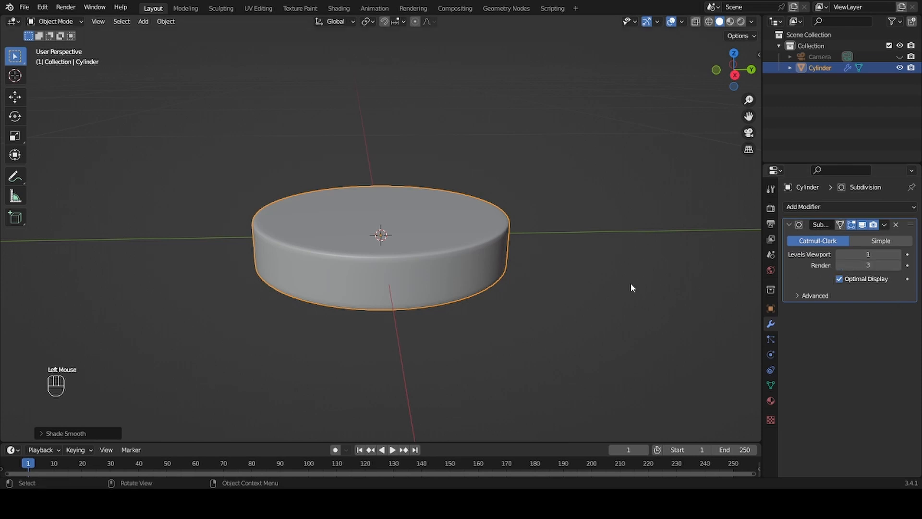
middle_click_drag(223, 301, 289, 332)
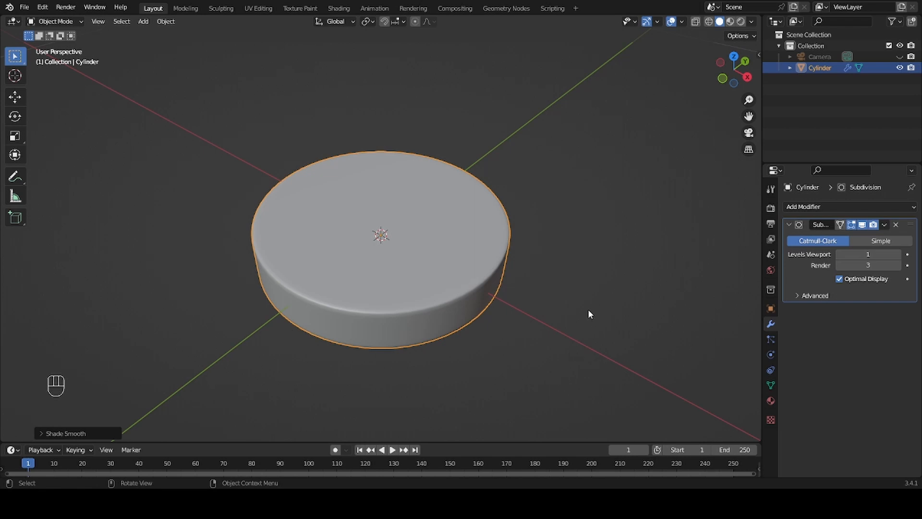
Duplicate the disc, raise the copy straight up along Z clear of the original, and hide the copy.
middle_click_drag(591, 313, 560, 277)
scroll(584, 278, "down", 1)
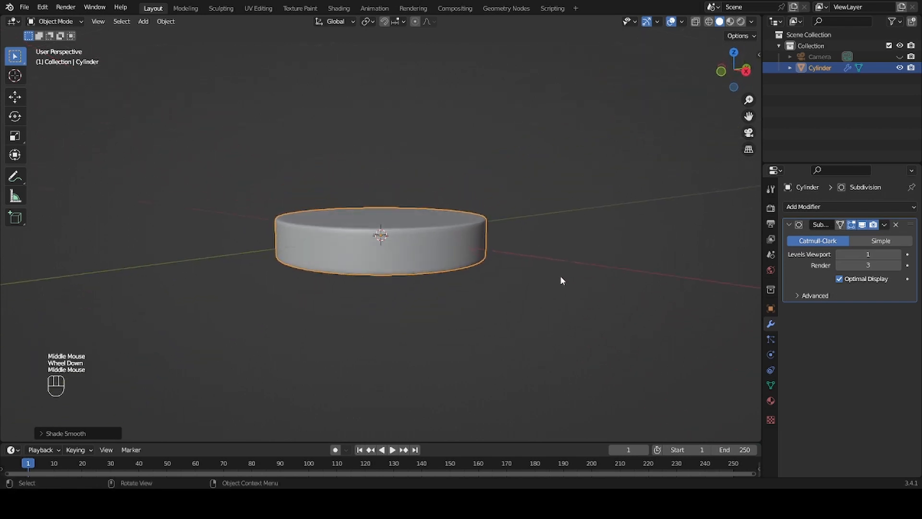
key("shift+d")
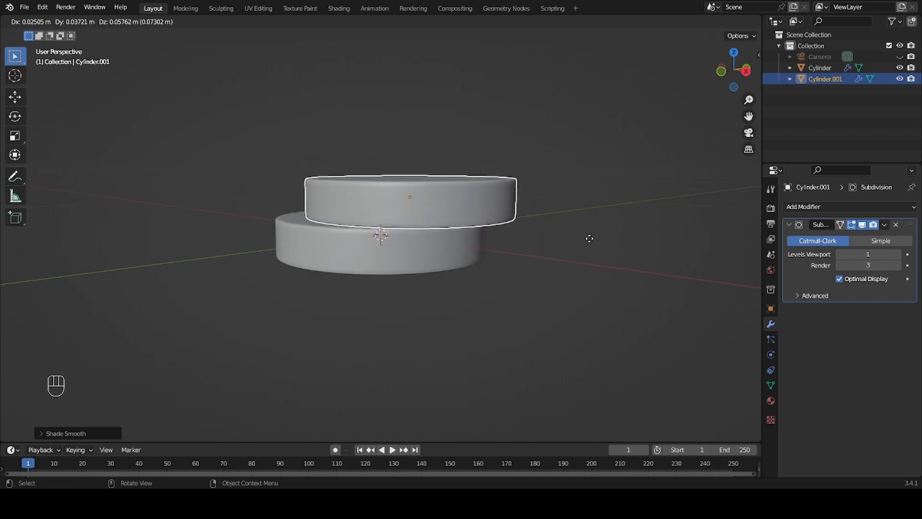
key("z")
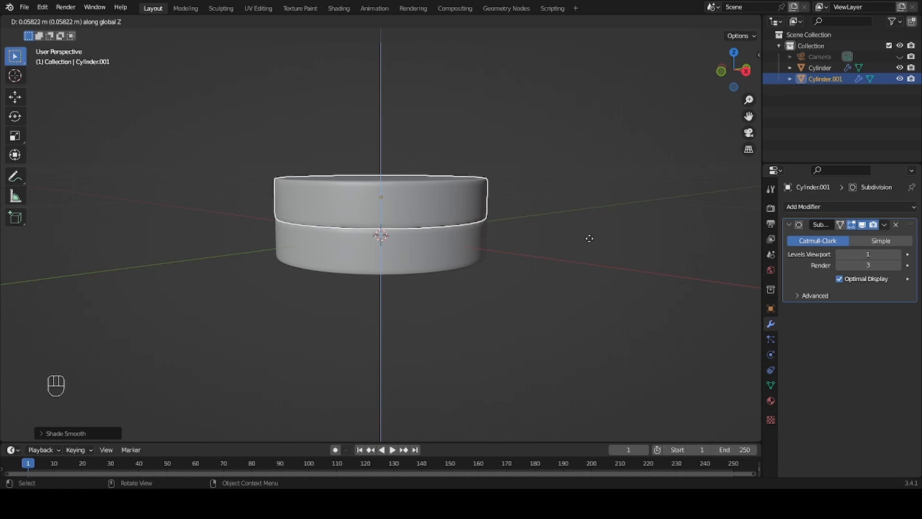
left_click(563, 181)
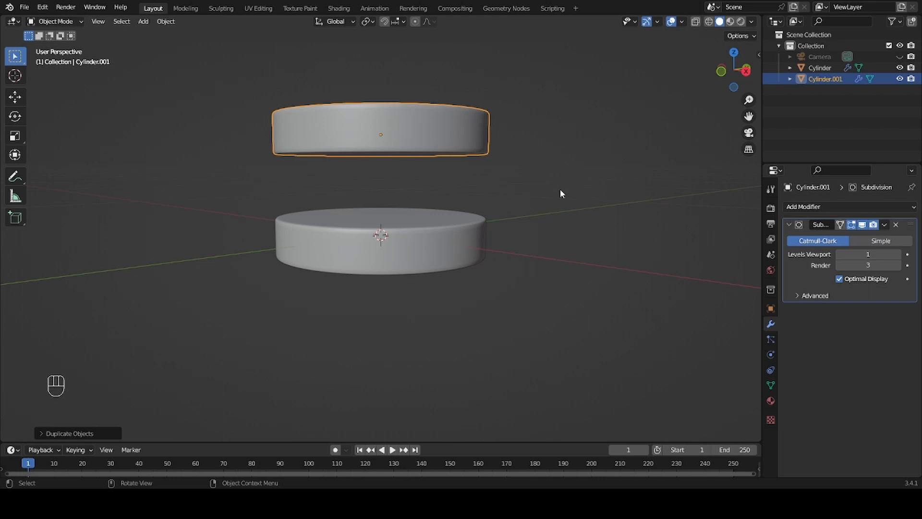
left_click(900, 79)
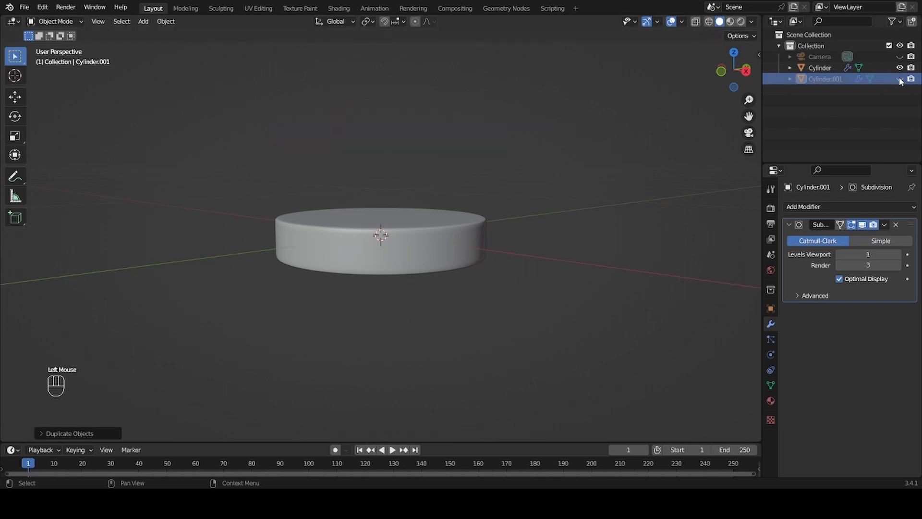
Enter Edit Mode on the original disc and circle-select all top-cap faces inside the outer rim from the top view.
left_click(420, 246)
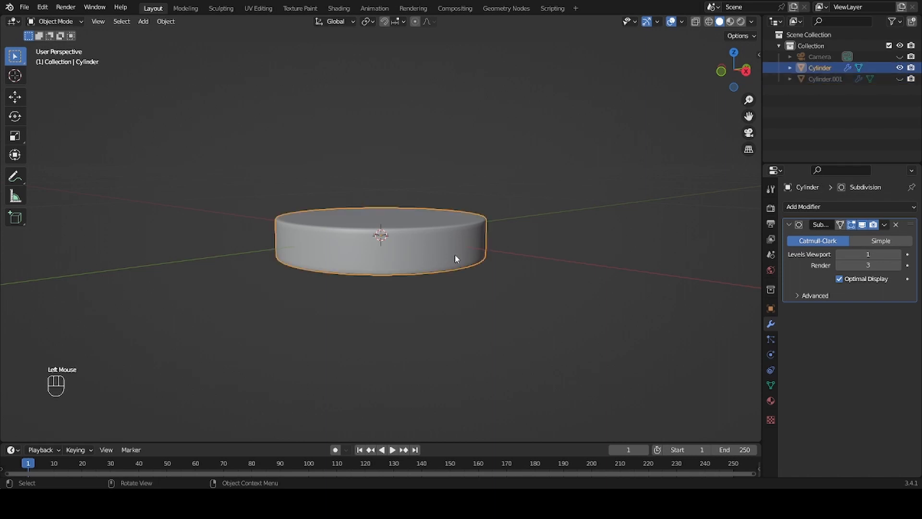
scroll(457, 258, "up", 2)
middle_click_drag(457, 258, 451, 286)
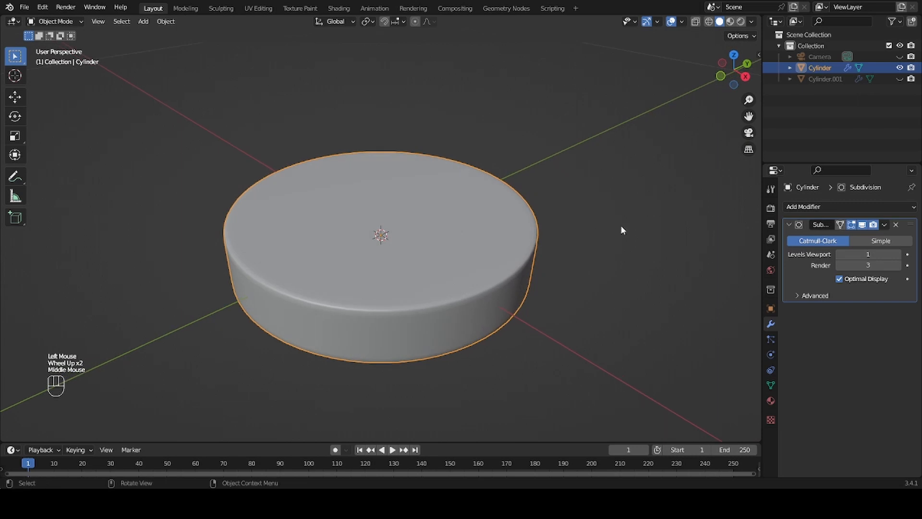
key("Tab")
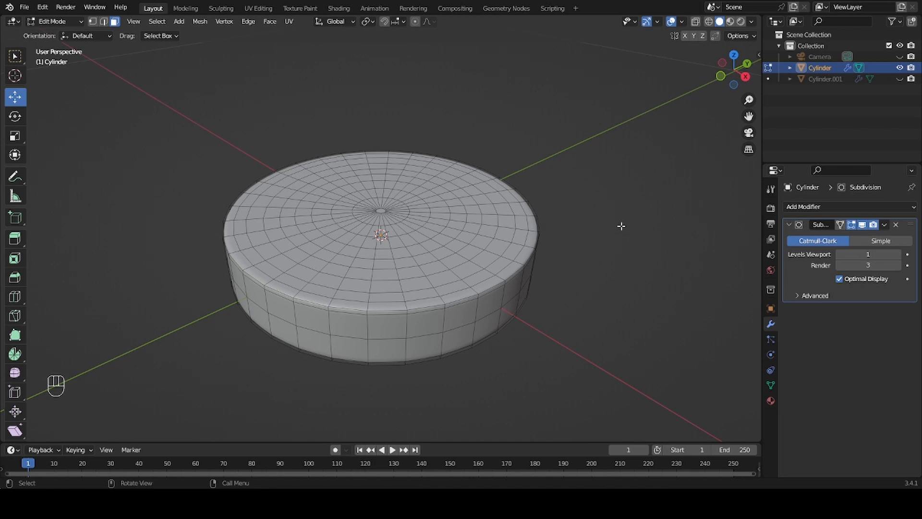
key("alt+a")
middle_click_drag(621, 226, 595, 273)
key("KP_7")
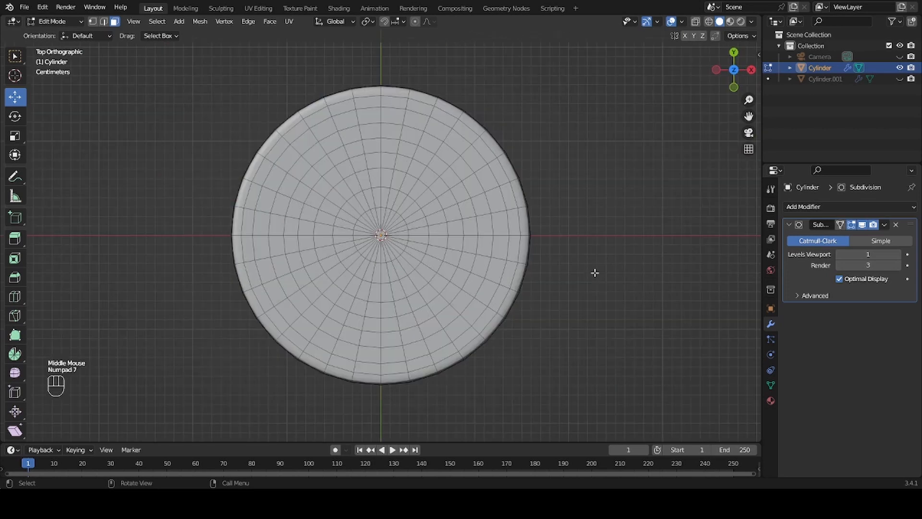
scroll(595, 272, "up", 1)
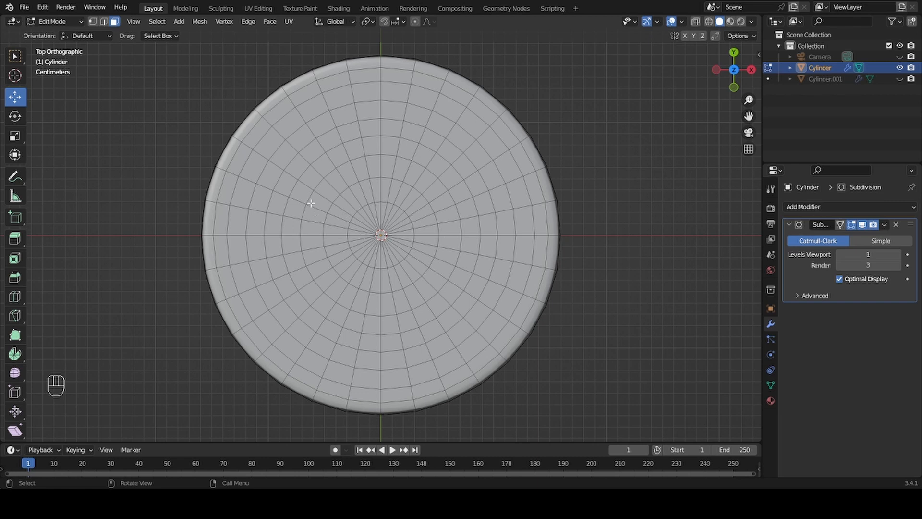
key("c")
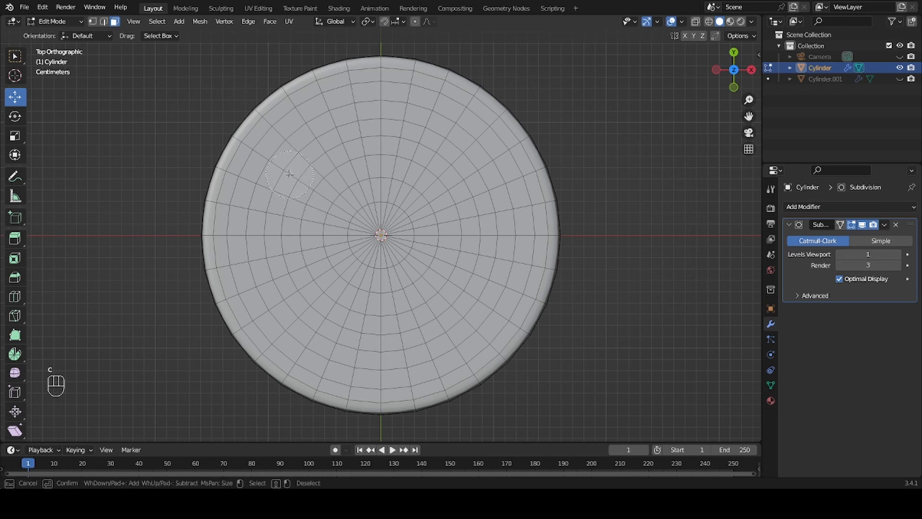
mouse_move(278, 147)
left_mouse_down()
mouse_move(237, 251)
mouse_move(247, 298)
mouse_move(278, 340)
mouse_move(333, 363)
mouse_move(420, 372)
mouse_move(463, 340)
mouse_move(497, 302)
mouse_move(527, 211)
mouse_move(473, 133)
mouse_move(418, 103)
mouse_move(381, 97)
mouse_move(312, 119)
mouse_move(384, 153)
mouse_move(451, 236)
mouse_move(378, 320)
mouse_move(333, 210)
mouse_move(398, 249)
mouse_move(380, 234)
left_mouse_up()
right_click(431, 177)
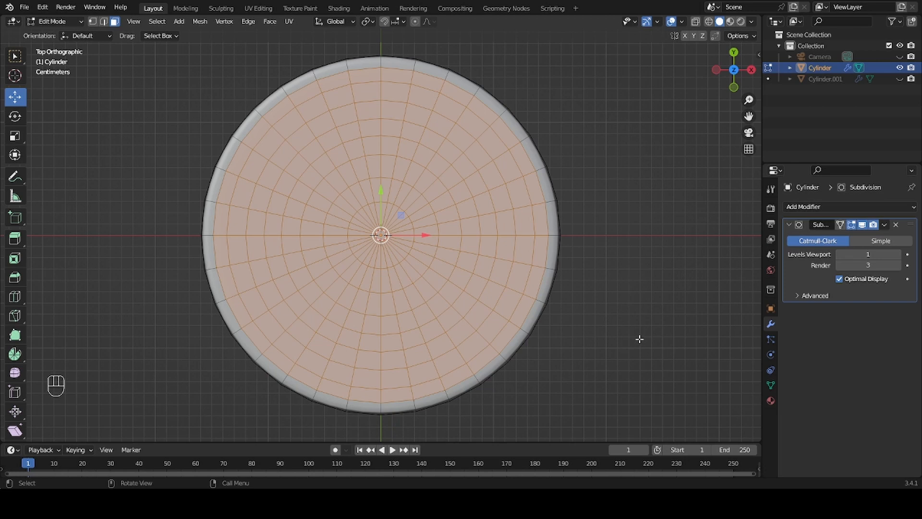
scroll(639, 339, "down", 3)
scroll(641, 339, "up", 3)
middle_click_drag(598, 323, 572, 237)
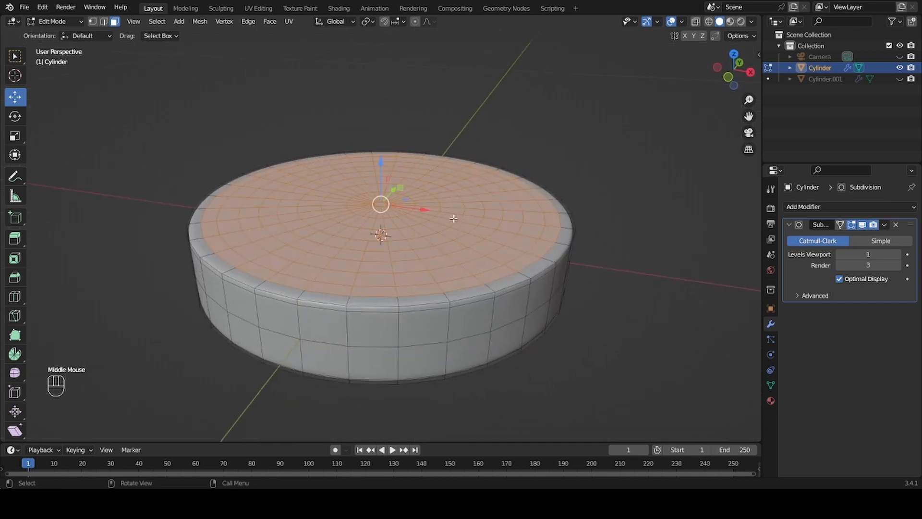
scroll(454, 219, "down", 1)
Try to extrude the selected top faces downward by about 0.019 m.
key("e")
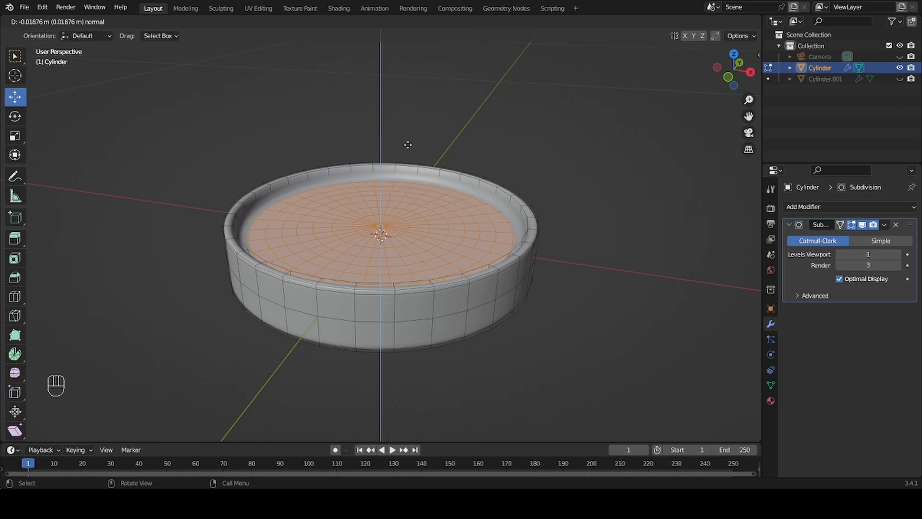
left_click(407, 145)
key("ctrl+z")
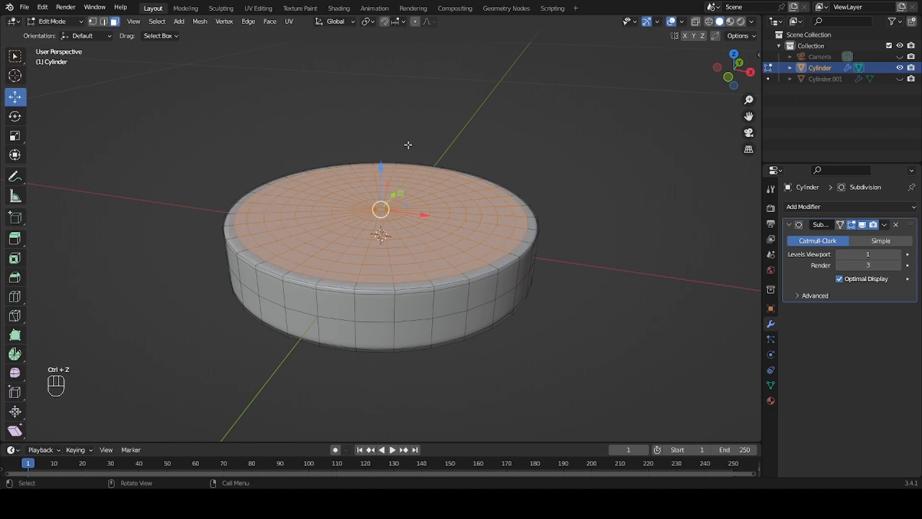
Extrude the selected top faces downward to form a shallow recess inside the rim, and return to Object Mode.
key("e")
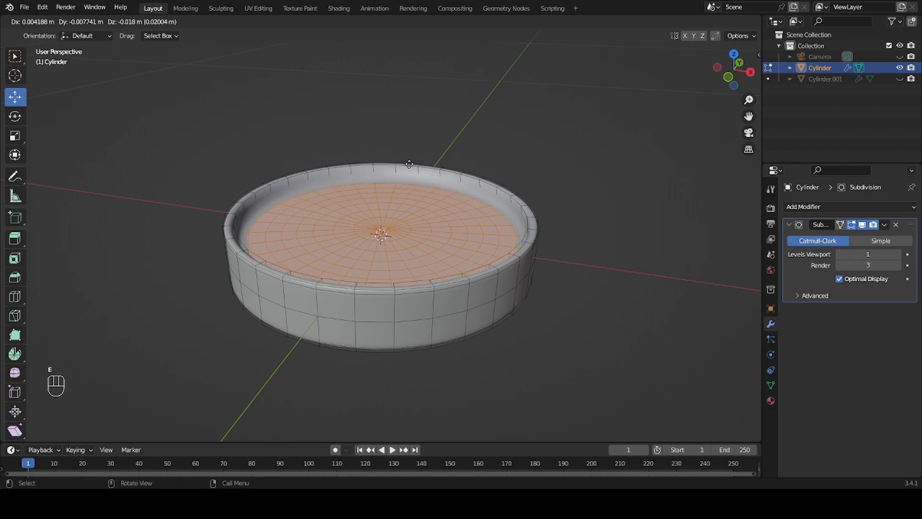
left_click(409, 158)
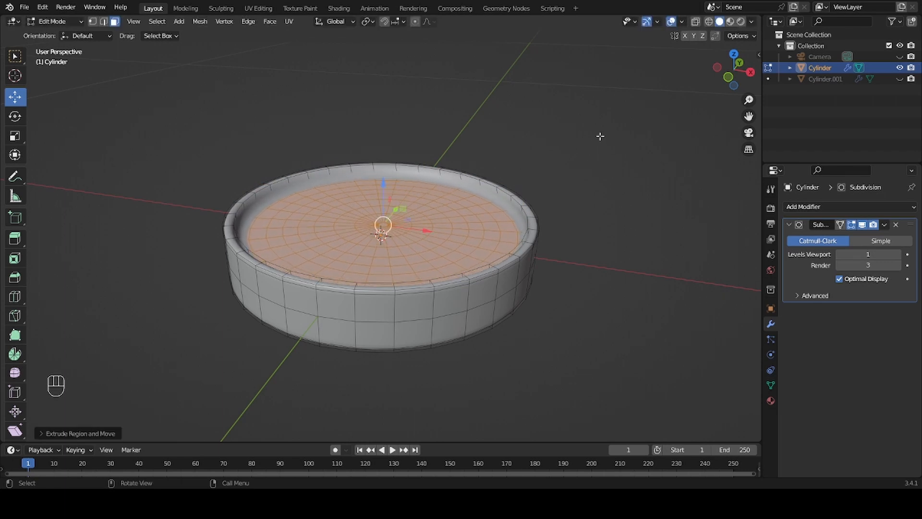
key("Tab")
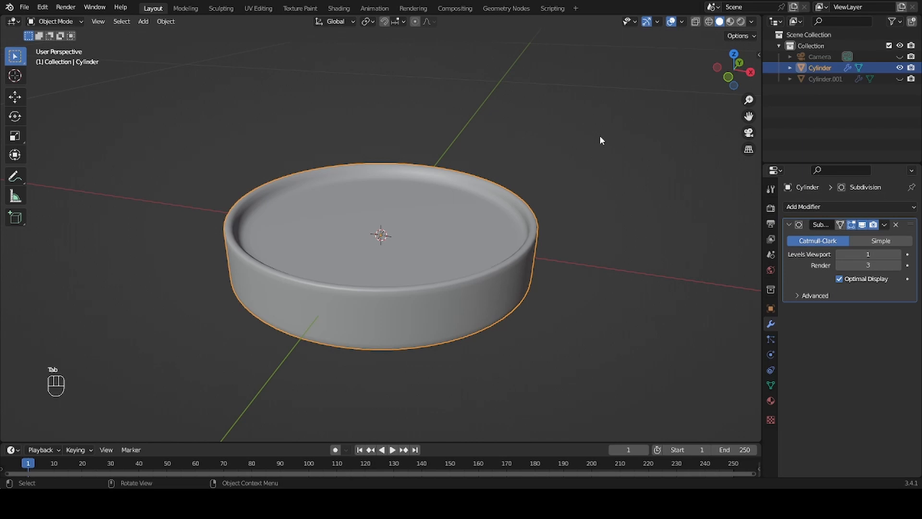
scroll(592, 163, "down", 1)
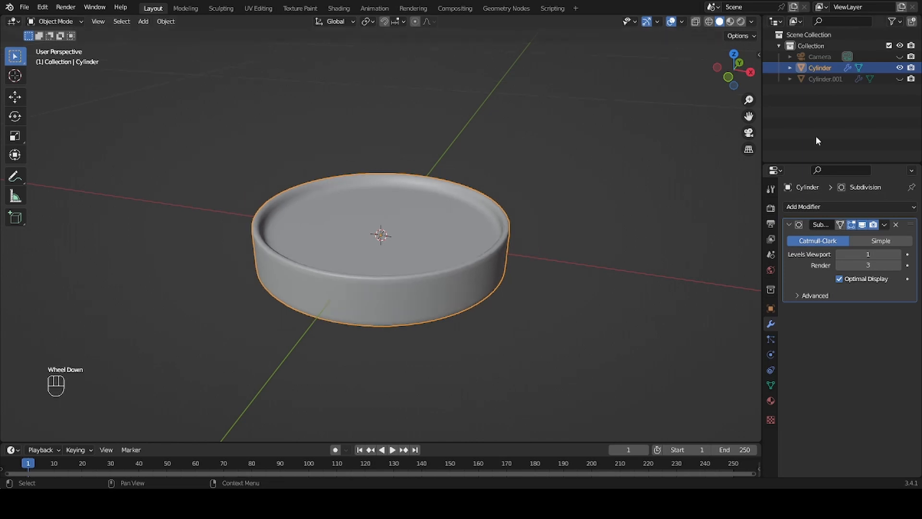
Unhide the duplicate disc and scale it down to slightly narrower than the base disc.
left_click(899, 79)
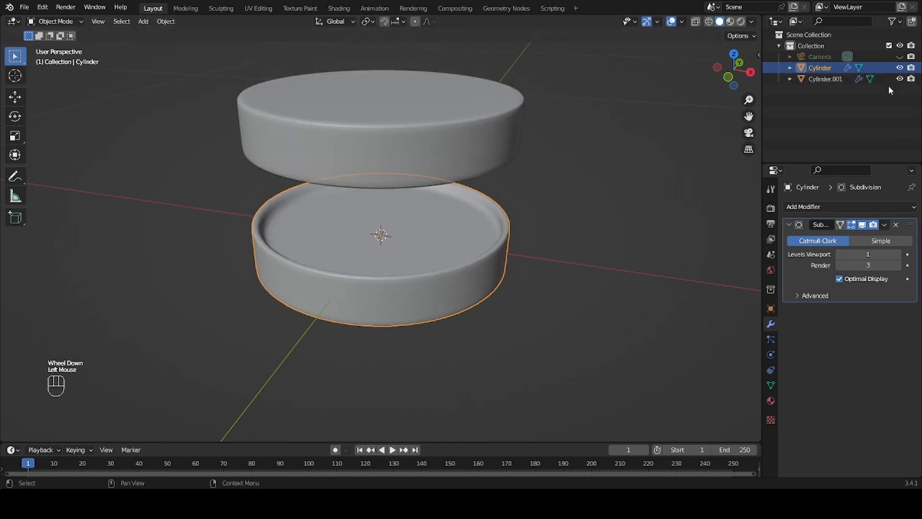
left_click(479, 125)
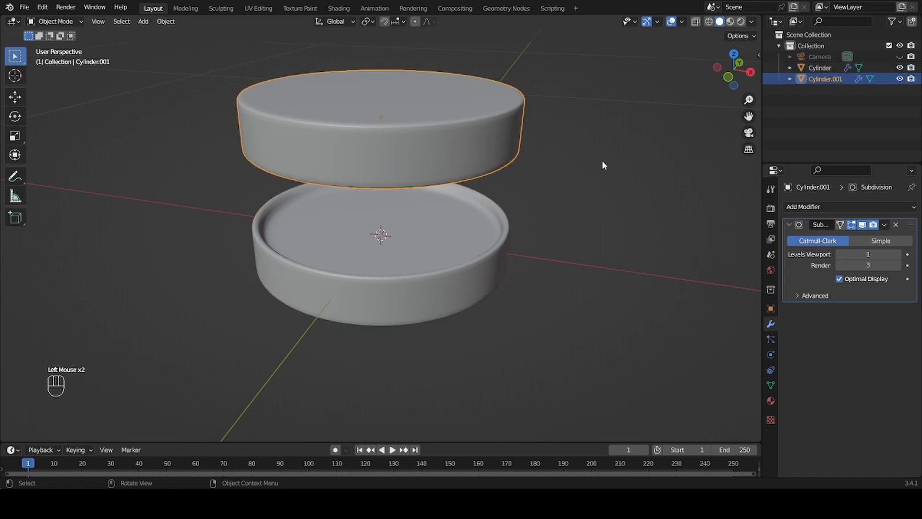
key("s")
left_click(398, 84)
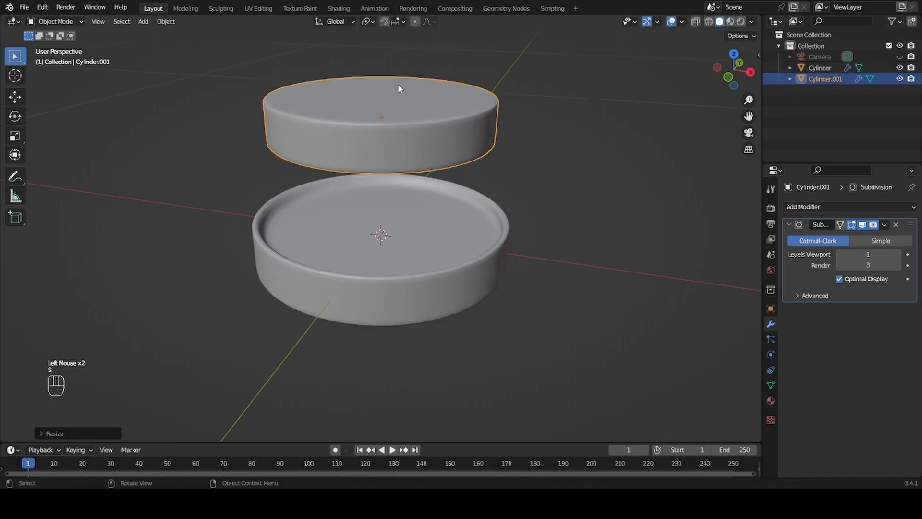
Lower the duplicate disc along Z into the base's recess and scale it up slightly so it fills the space inside the rim.
left_click(15, 96)
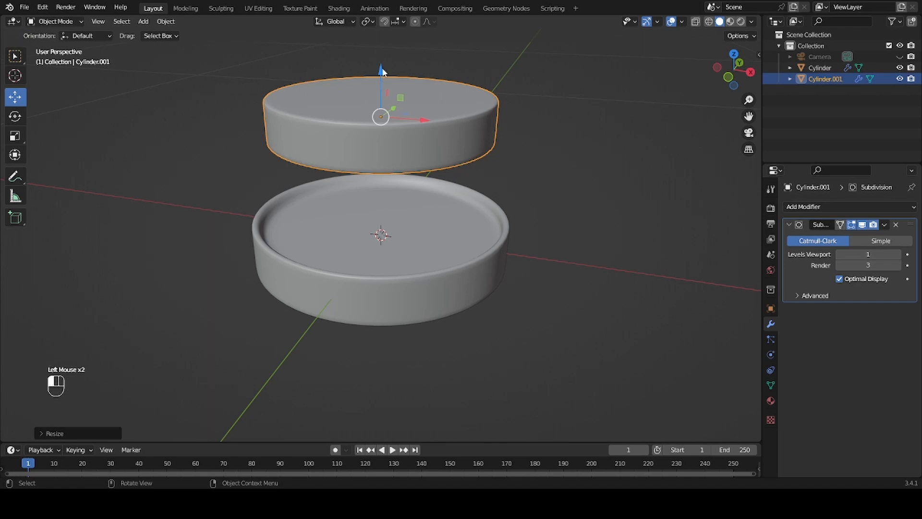
left_click_drag(382, 71, 383, 185)
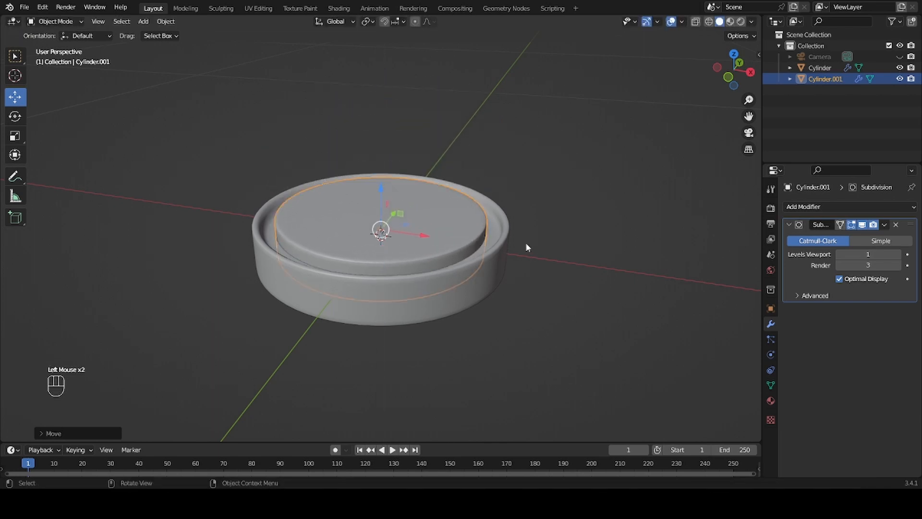
key("s")
left_click(550, 245)
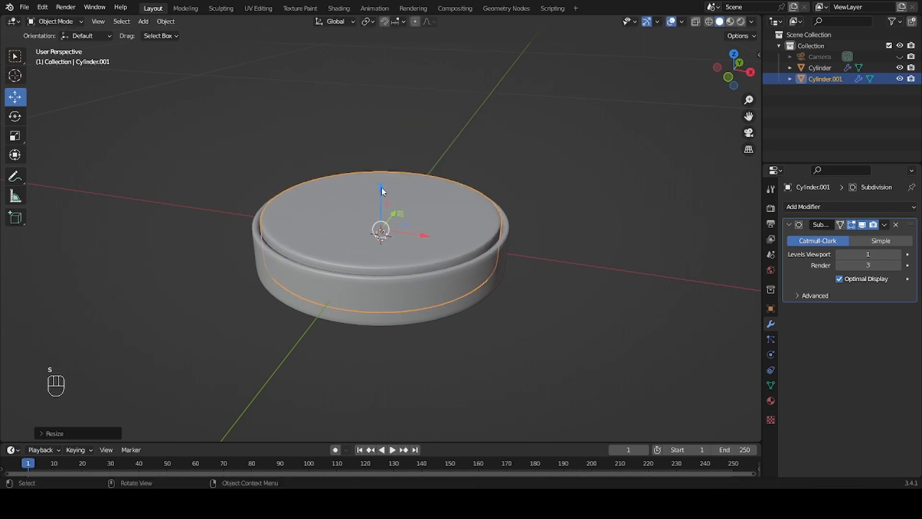
left_click_drag(380, 193, 384, 221, "shift")
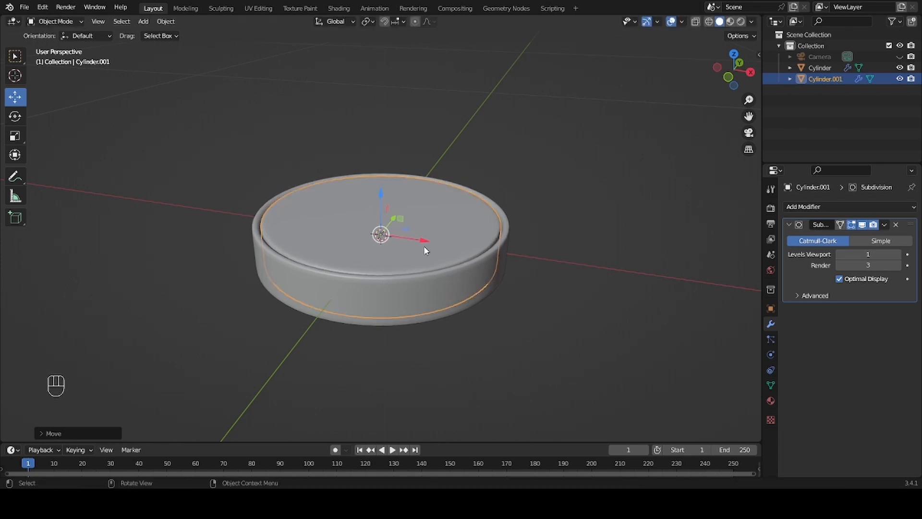
scroll(423, 246, "up", 2)
middle_click_drag(559, 207, 517, 229)
scroll(517, 228, "down", 1)
middle_click_drag(574, 203, 589, 182)
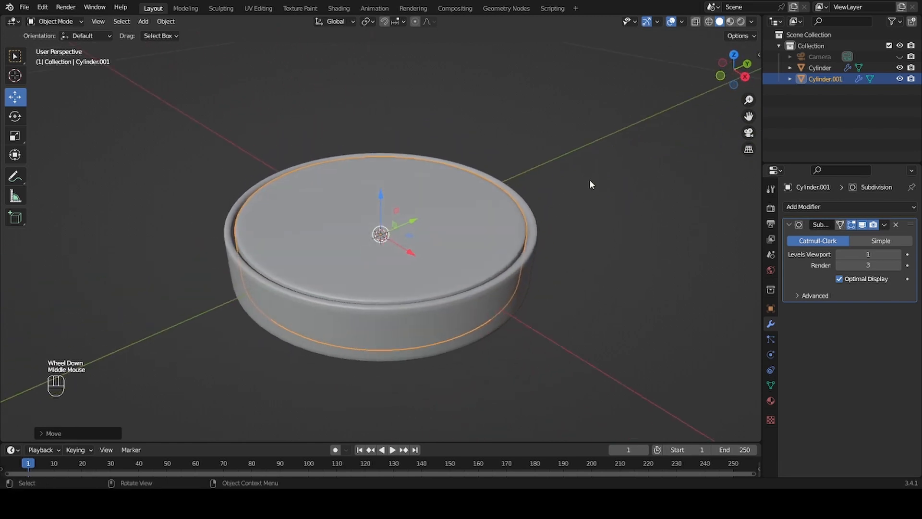
Switch the viewport to Material Preview shading and set the render engine to Cycles.
left_click(730, 22)
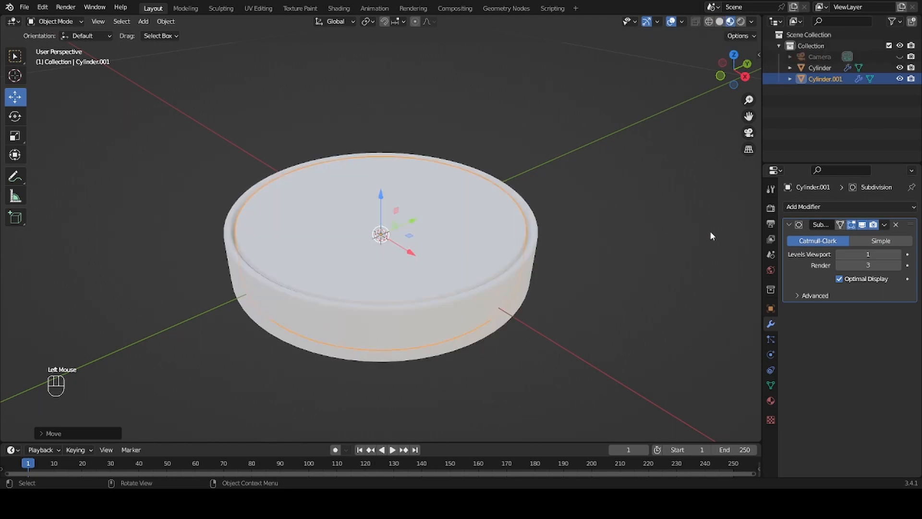
left_click(771, 210)
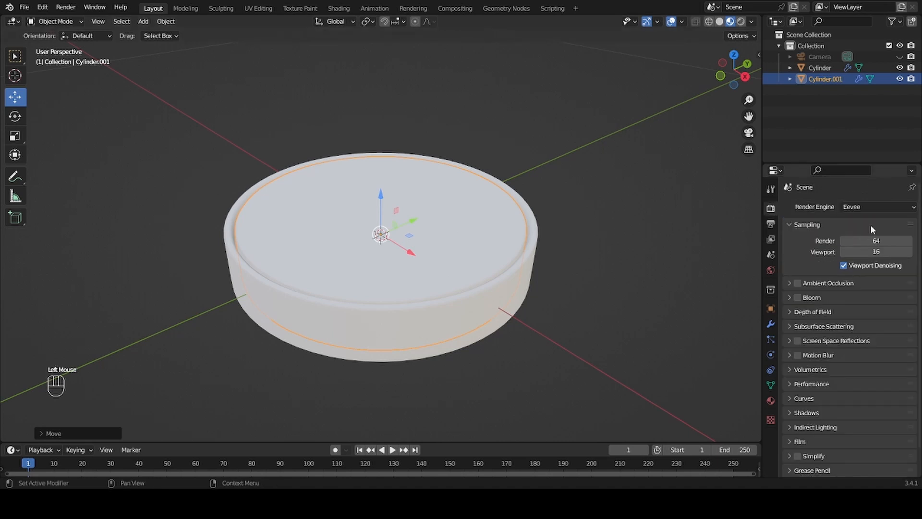
left_click(877, 207)
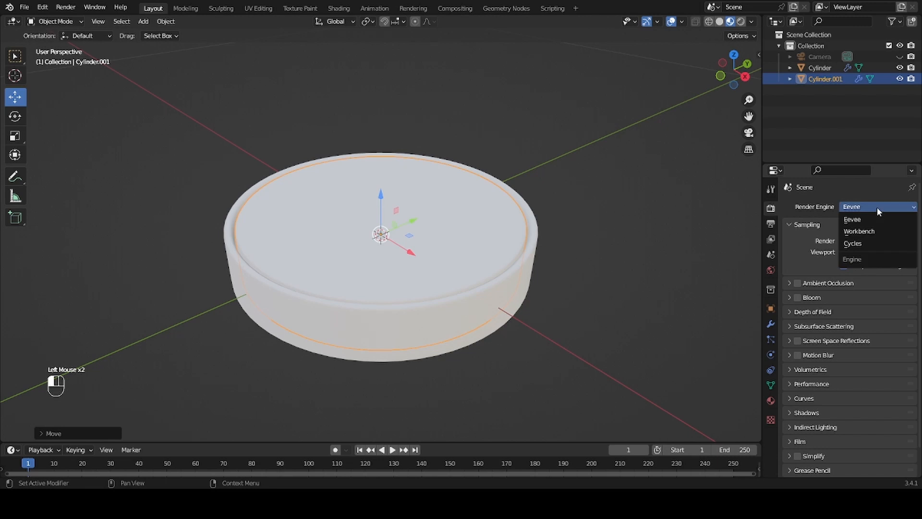
left_click(877, 244)
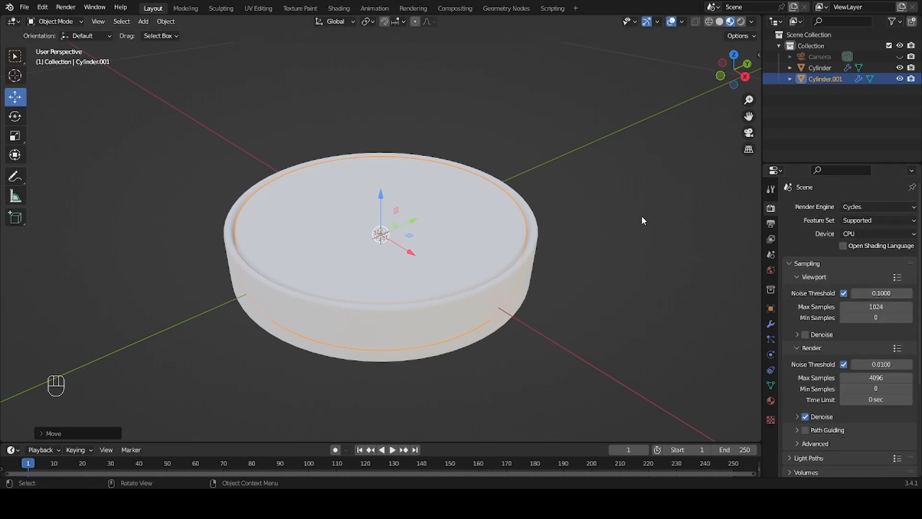
Give the base disc a new material with a red-orange base color, about hue 0.008 and saturation 0.976.
left_click(771, 401)
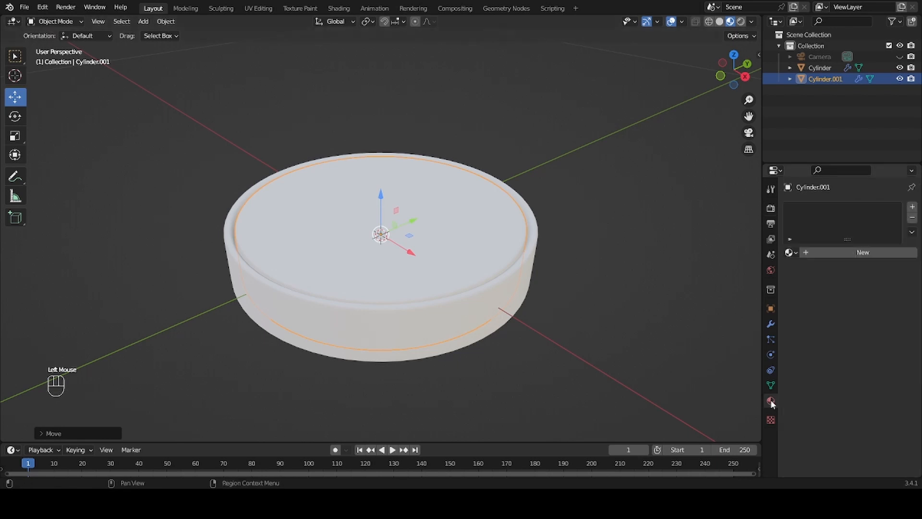
left_click(514, 289)
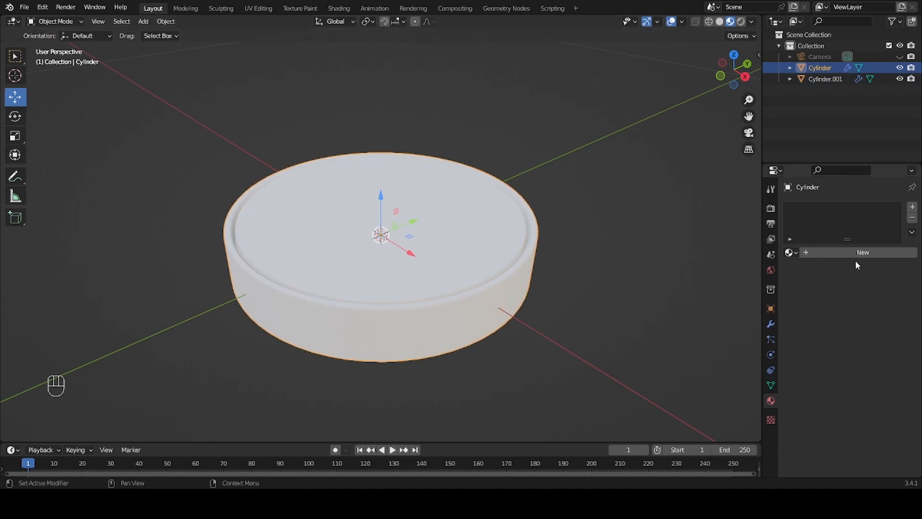
left_click(887, 252)
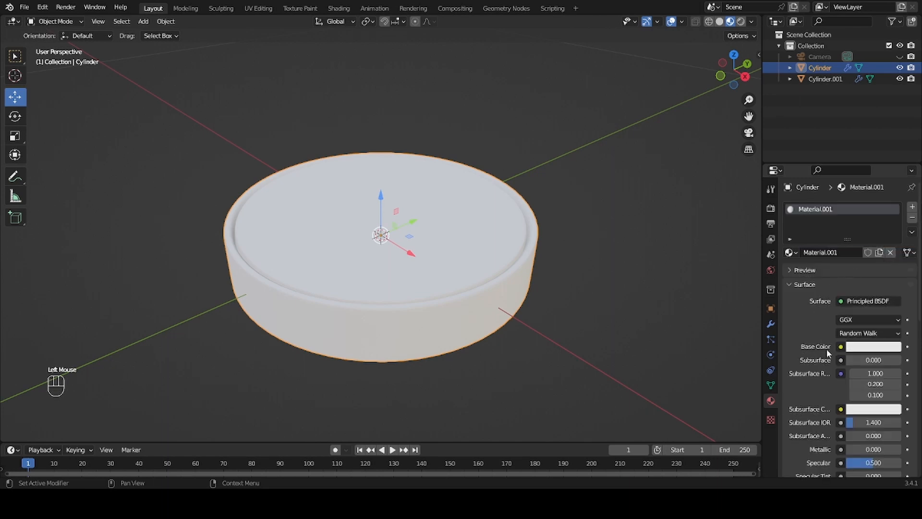
left_click(871, 348)
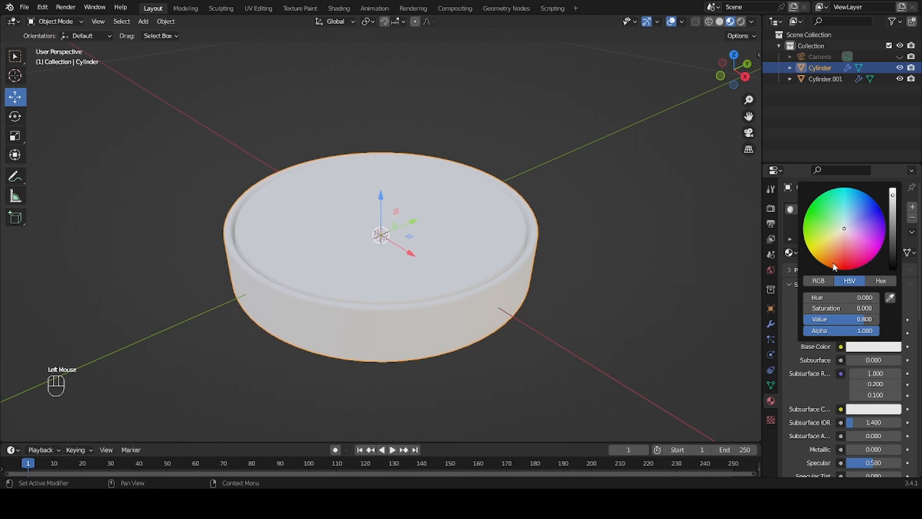
left_click_drag(836, 265, 839, 265)
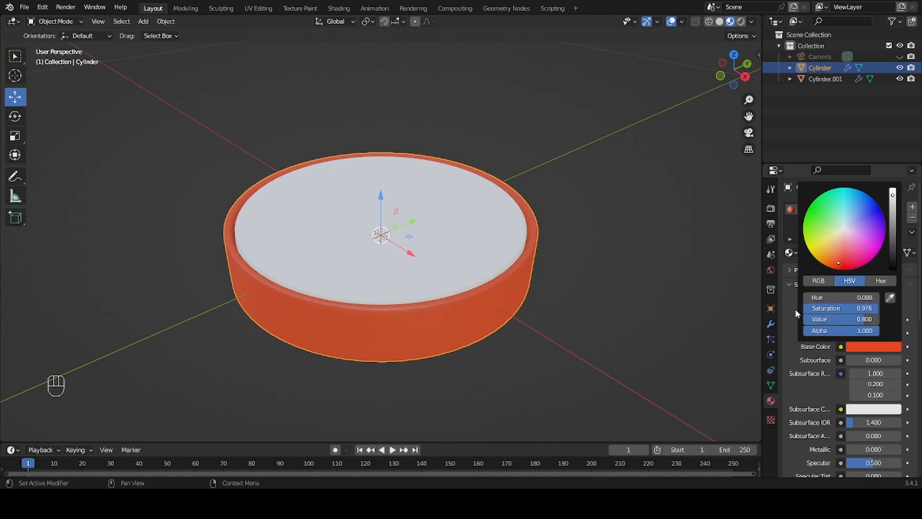
Give the inner disc a new material with a slightly warm off-white base color.
left_click(453, 231)
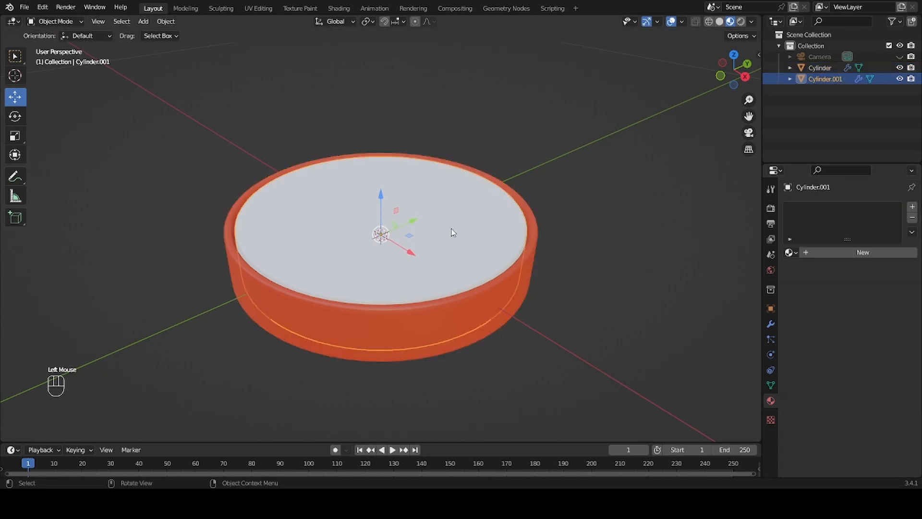
left_click(886, 253)
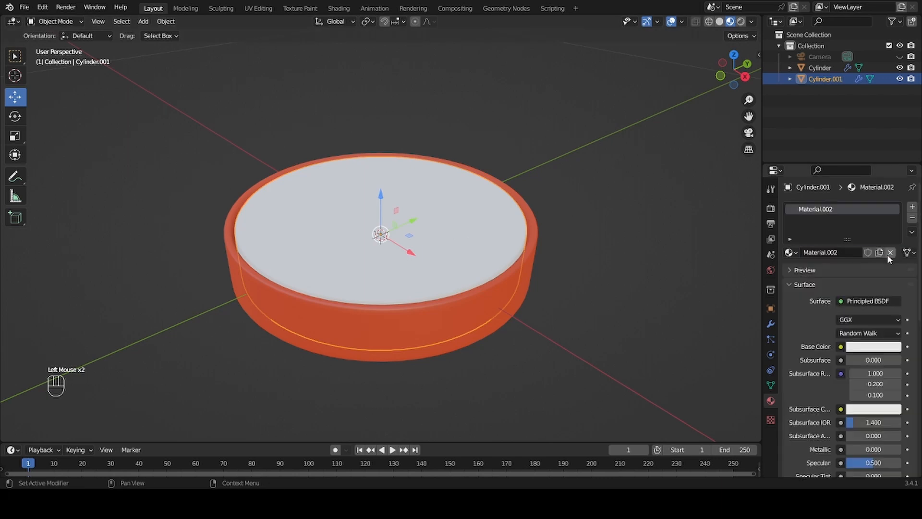
left_click(891, 350)
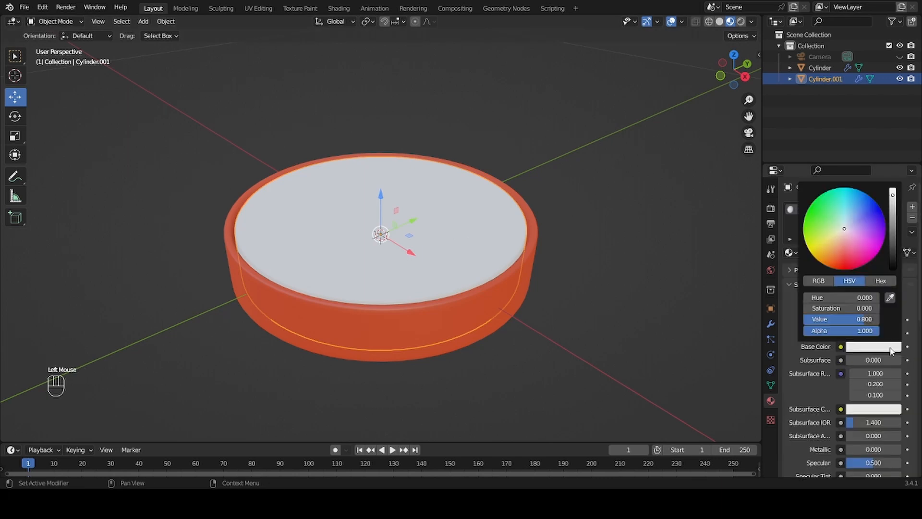
left_click(843, 230)
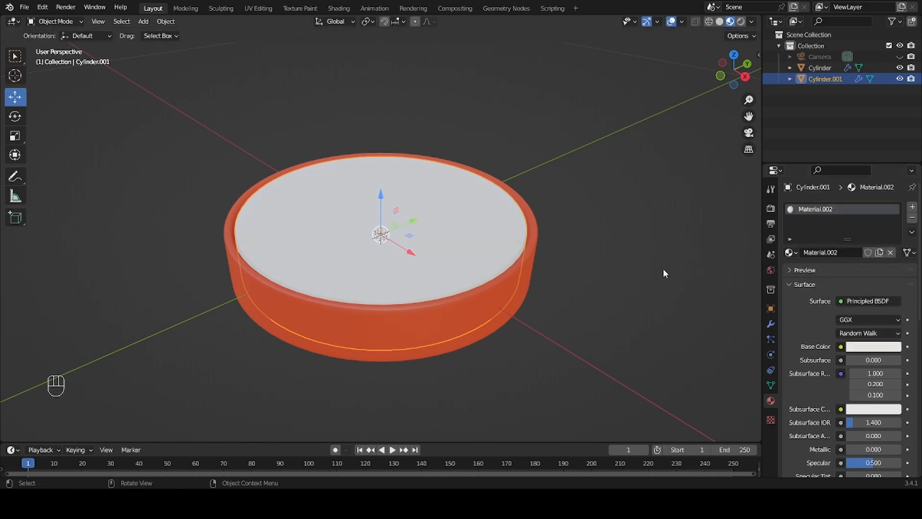
Add a new mesh cylinder at the scene's center and switch to the Right Orthographic view.
scroll(588, 148, "down", 4)
scroll(574, 160, "up", 3)
middle_click_drag(574, 160, 494, 163)
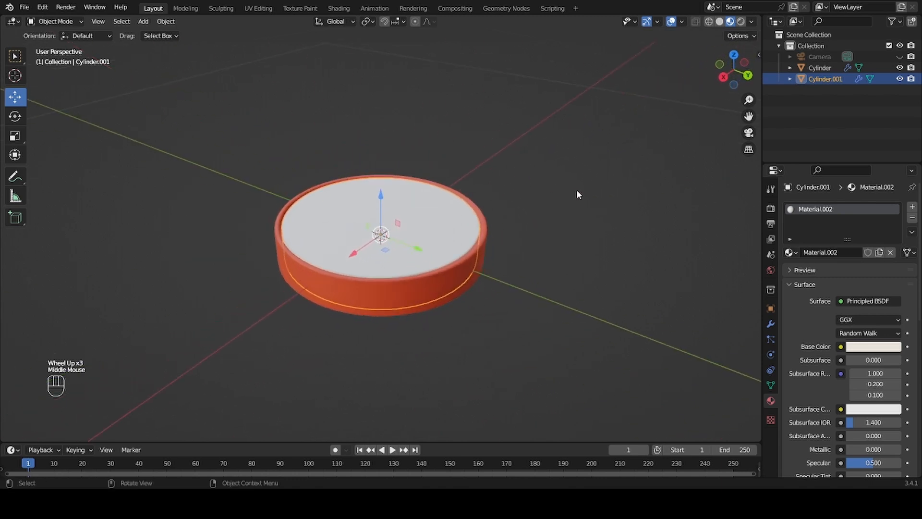
scroll(576, 190, "up", 1)
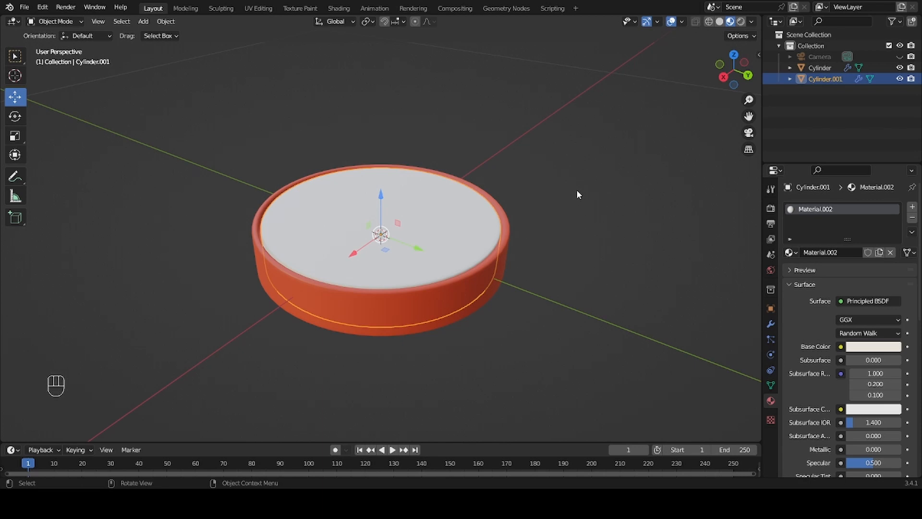
key("shift")
key("shift+a")
mouse_move(577, 191)
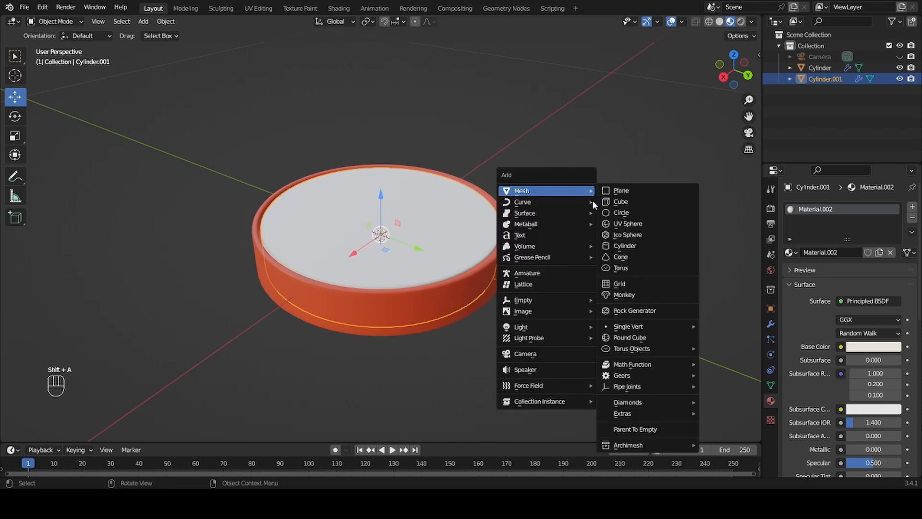
left_click(629, 246)
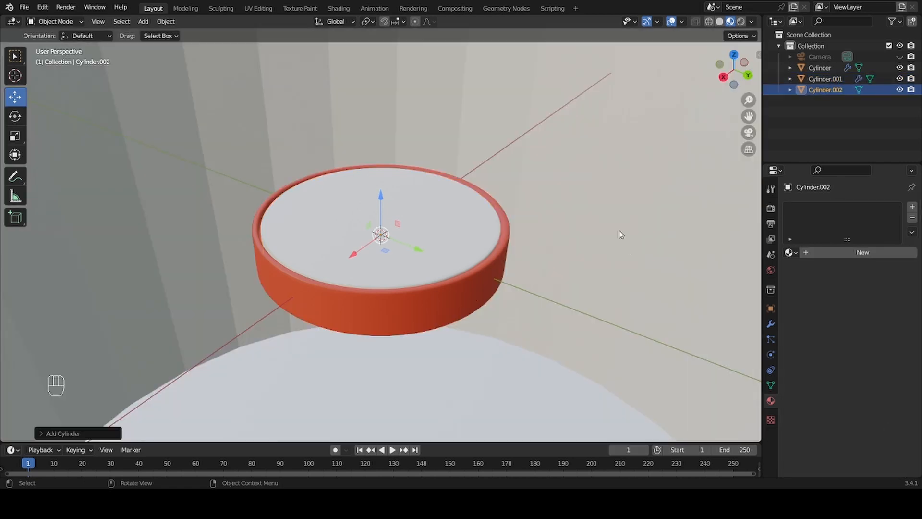
scroll(617, 231, "down", 3)
key("KP_3")
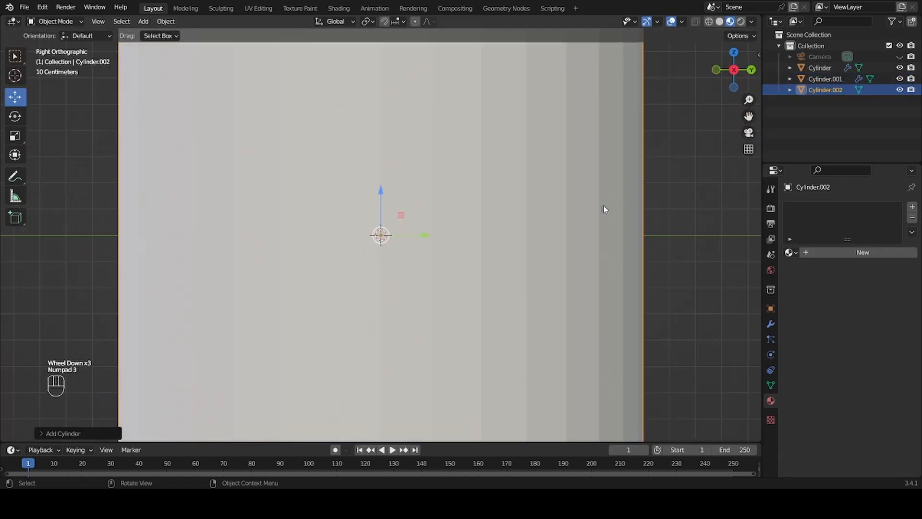
scroll(604, 209, "down", 3)
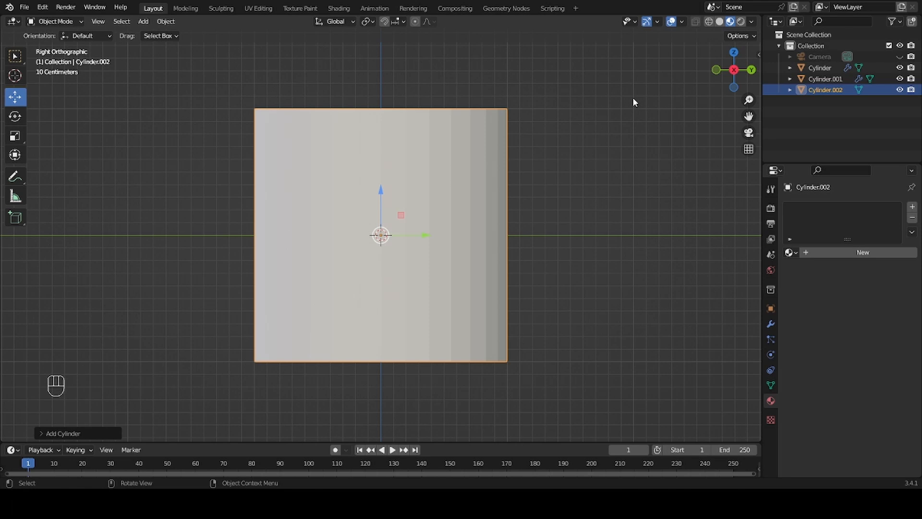
key("r")
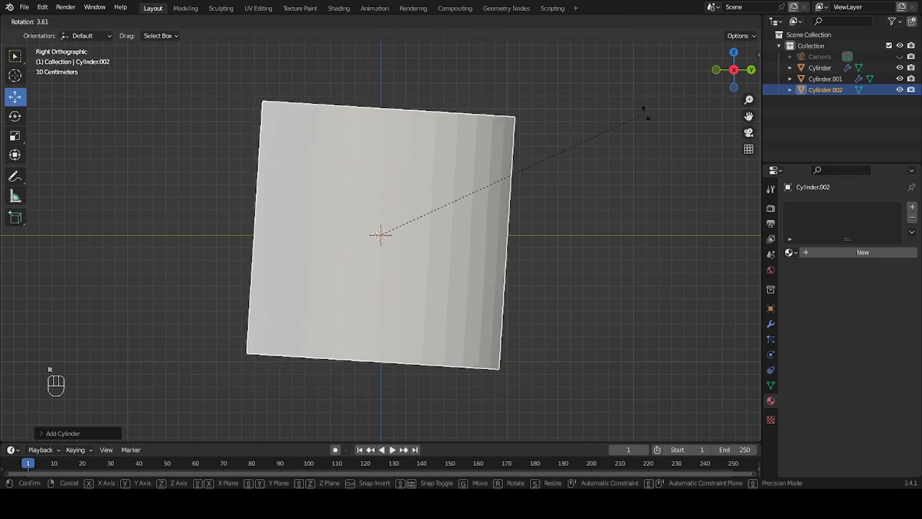
left_click(620, 175)
key("ctrl+z")
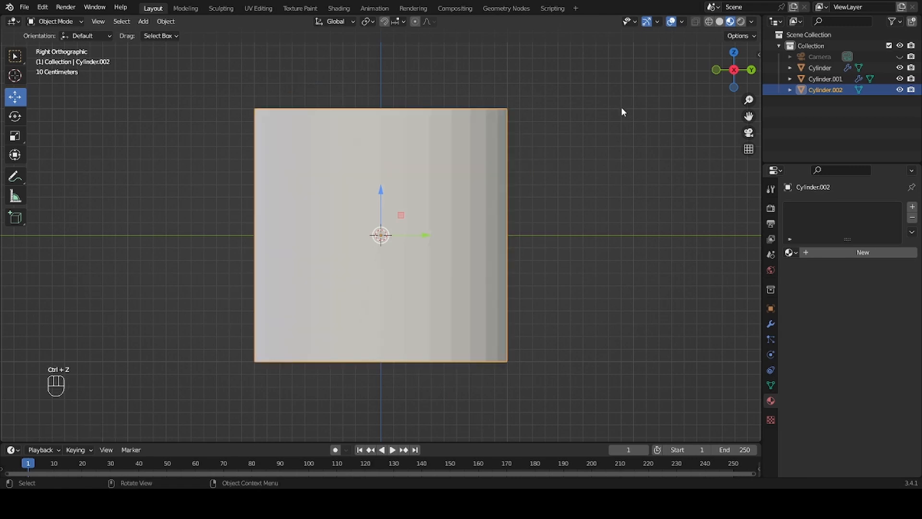
Rotate the new cylinder 90° in the right view and scale it down to a tiny peg well below the base disc's height.
type("r90")
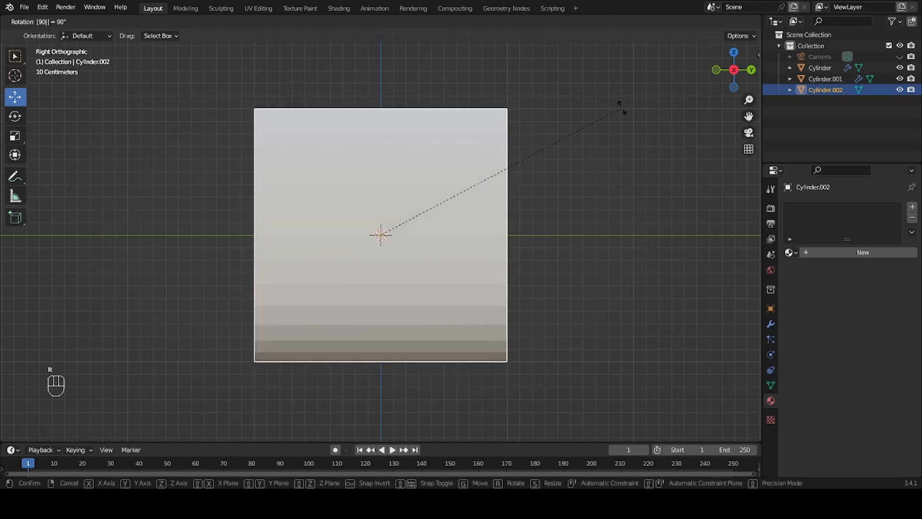
left_click(622, 109)
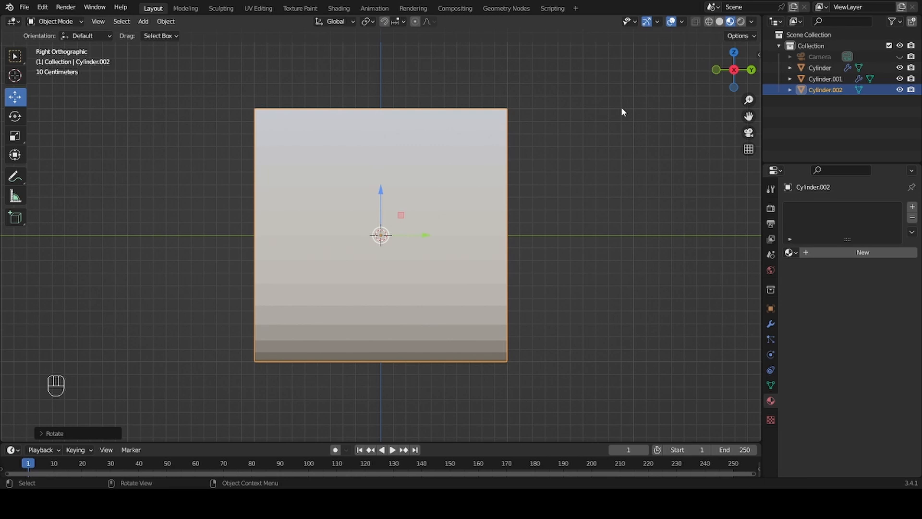
scroll(622, 112, "down", 2)
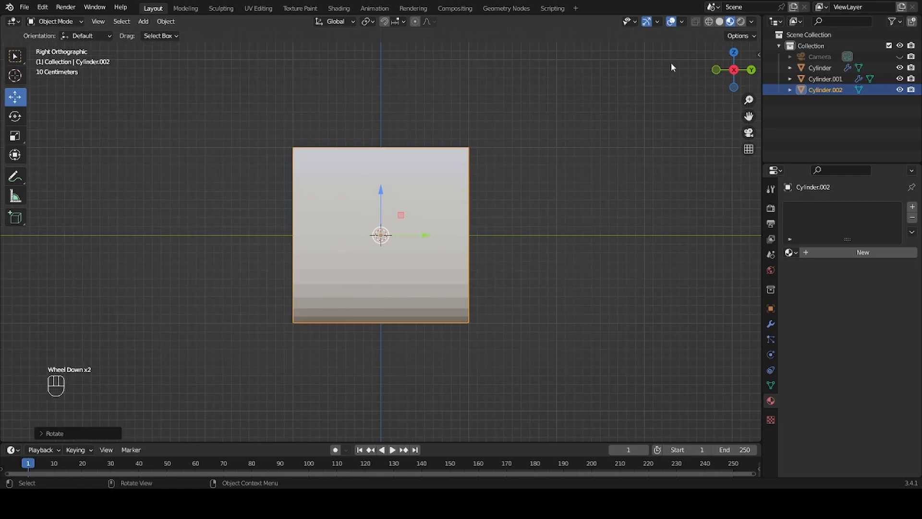
key("s")
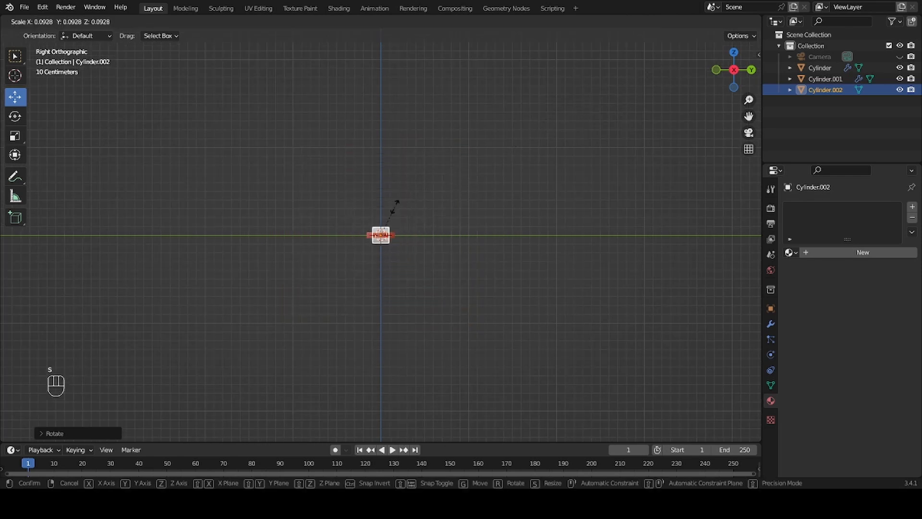
scroll(426, 197, "up", 7)
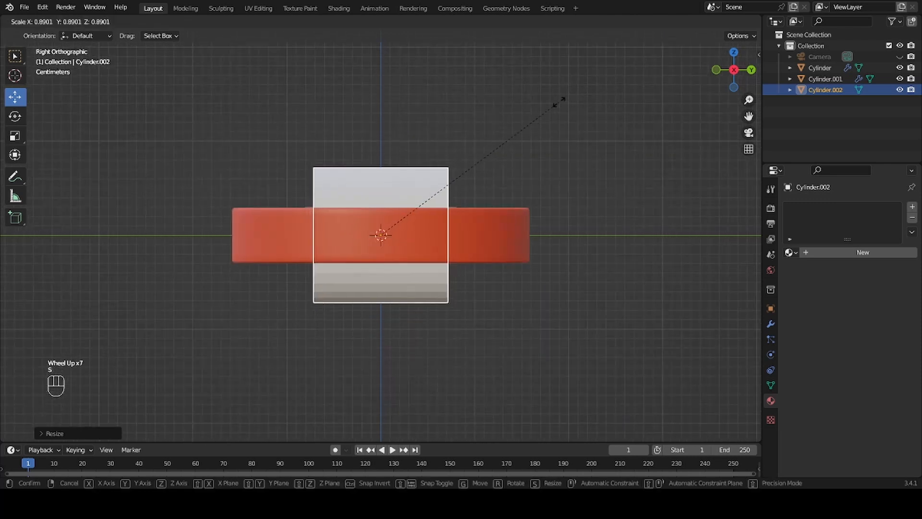
left_click(429, 183)
scroll(482, 140, "up", 2)
key("s")
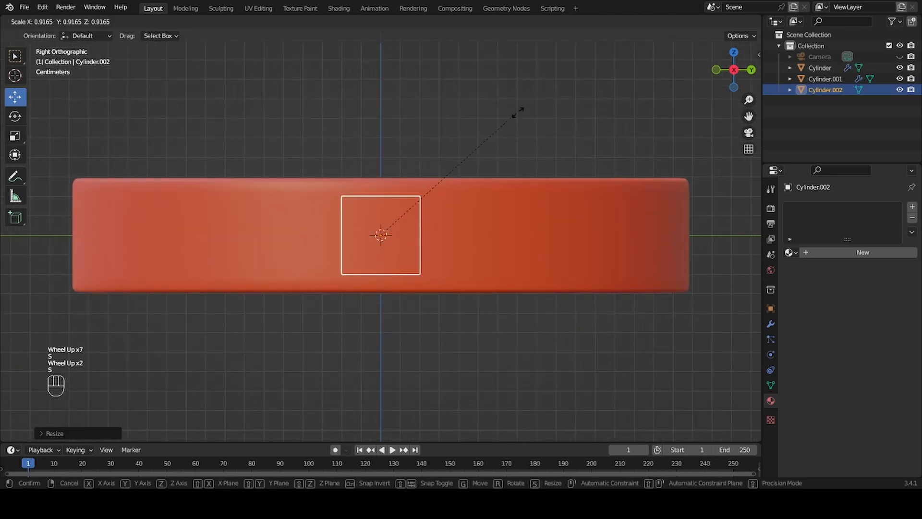
left_click(385, 206)
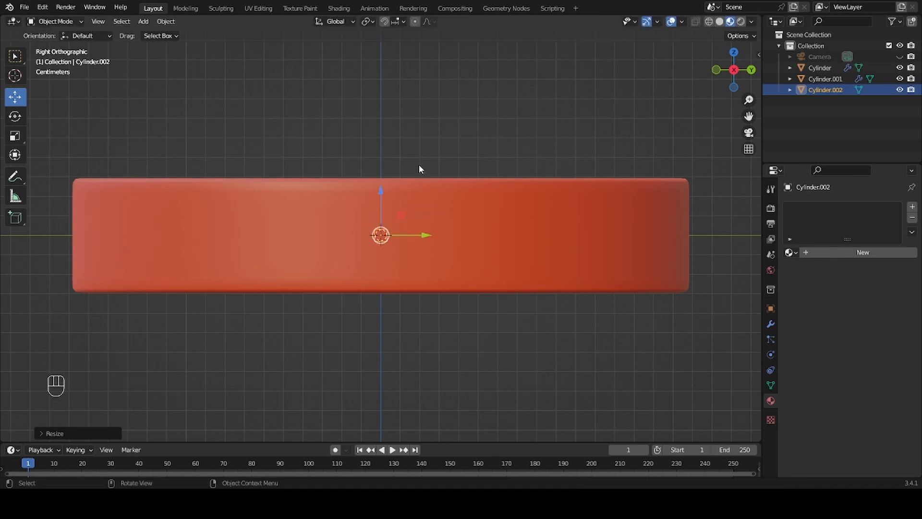
Move the tiny cylinder along Y to the base disc's outer side wall so it partly sticks out.
scroll(419, 166, "down", 2)
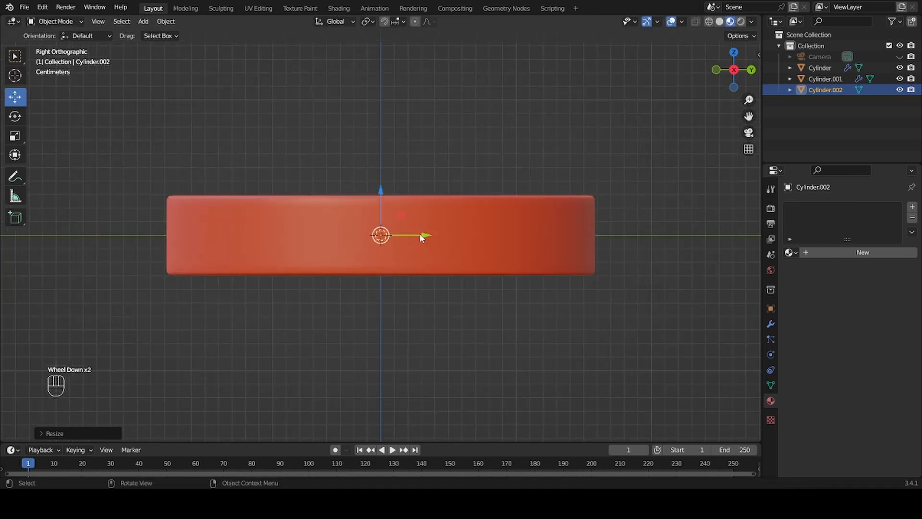
left_click_drag(421, 237, 636, 251)
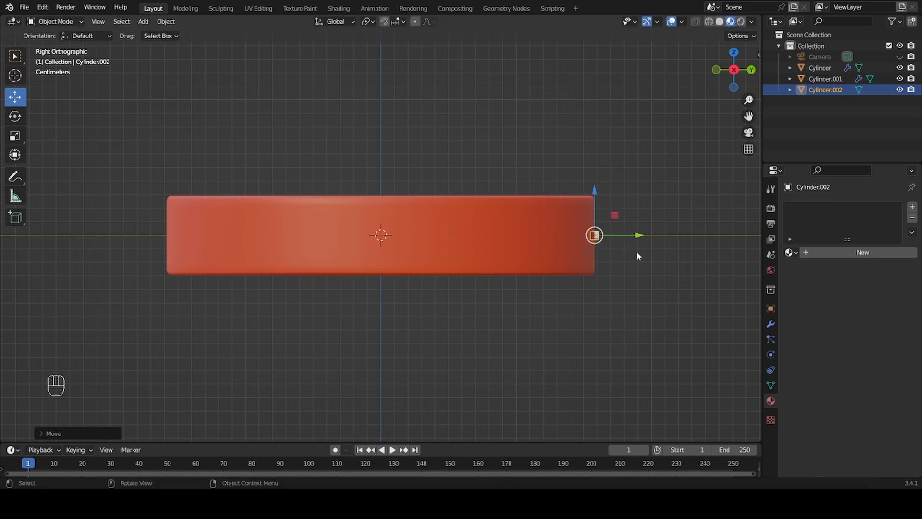
middle_click_drag(639, 159, 625, 180)
scroll(644, 194, "down", 2)
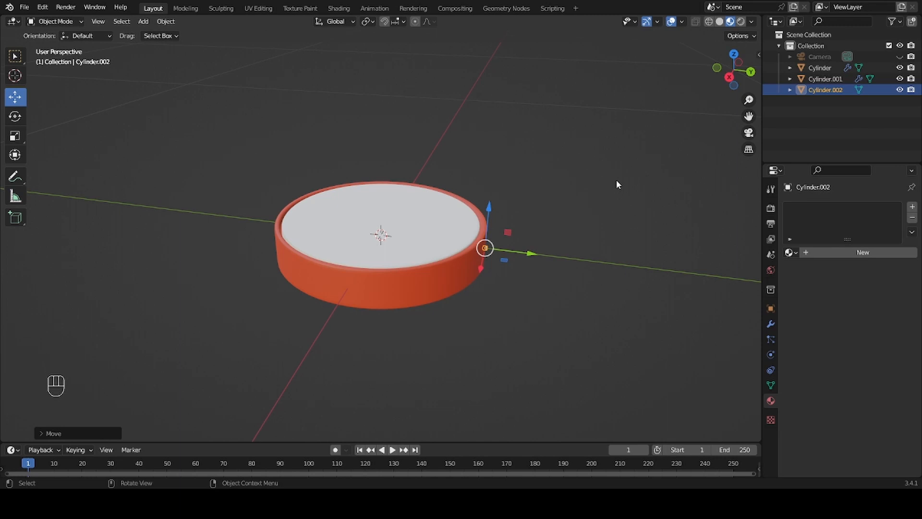
In Edit Mode, pull only the tiny cylinder's outer end face along Y to stretch it into a long thin rod.
key("Tab")
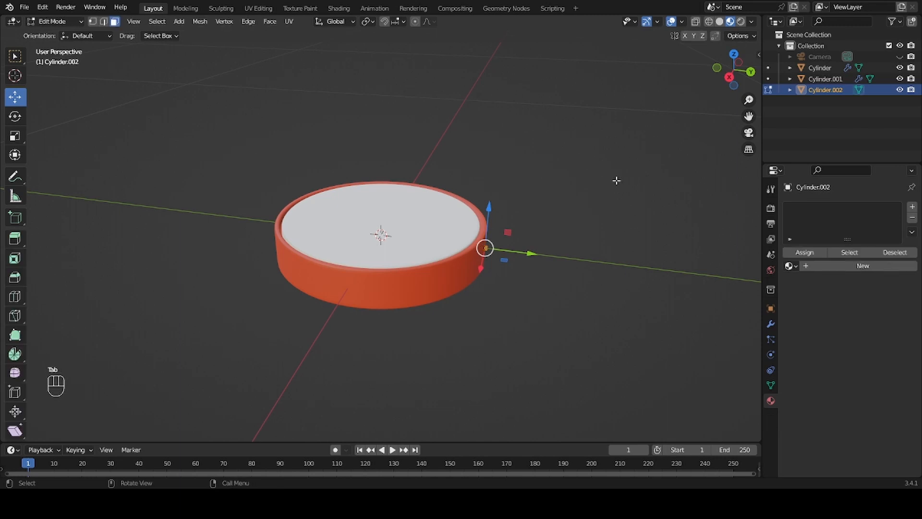
key("KP_Decimal")
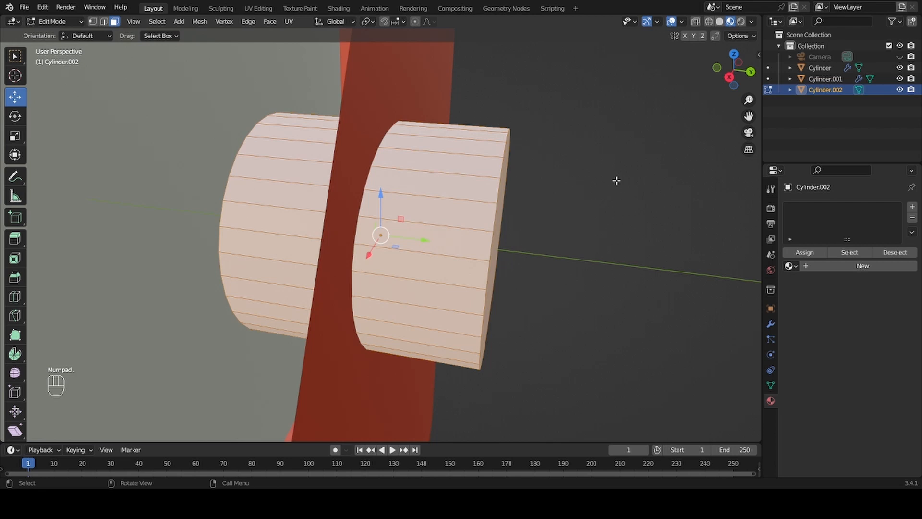
scroll(616, 180, "down", 4)
middle_click_drag(611, 169, 541, 161)
scroll(571, 141, "down", 1)
scroll(571, 142, "down", 4)
key("alt+a")
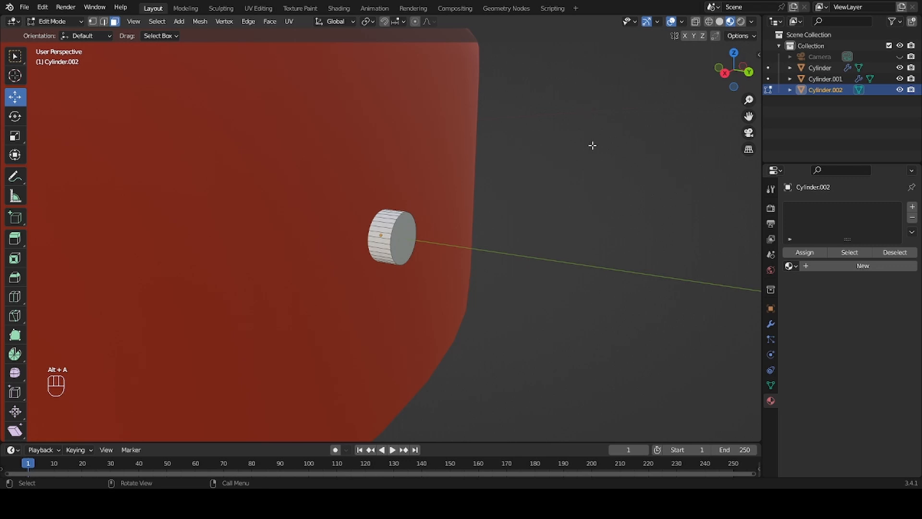
left_click(406, 237)
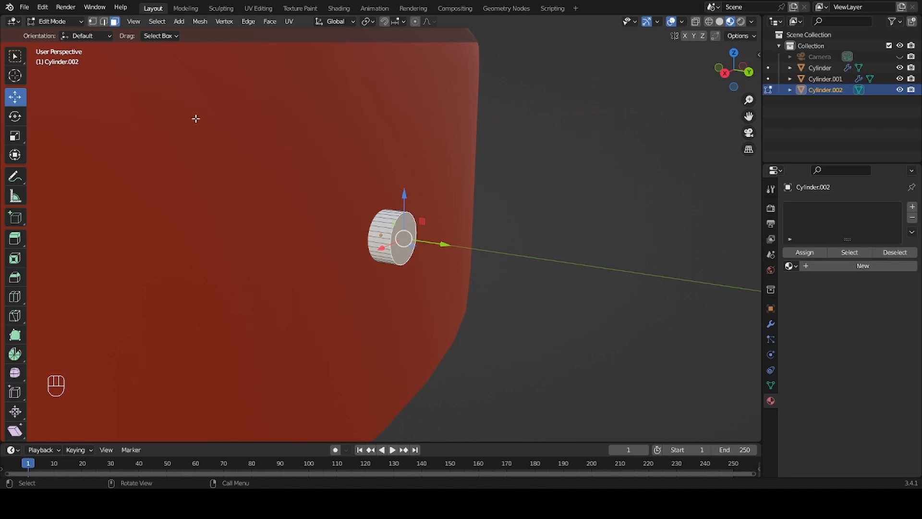
scroll(537, 208, "down", 4)
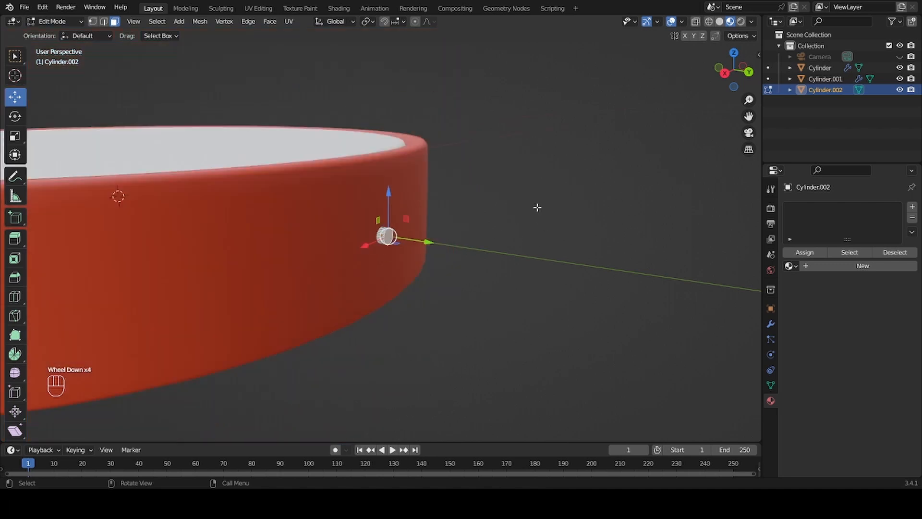
middle_click_drag(454, 189, 495, 224)
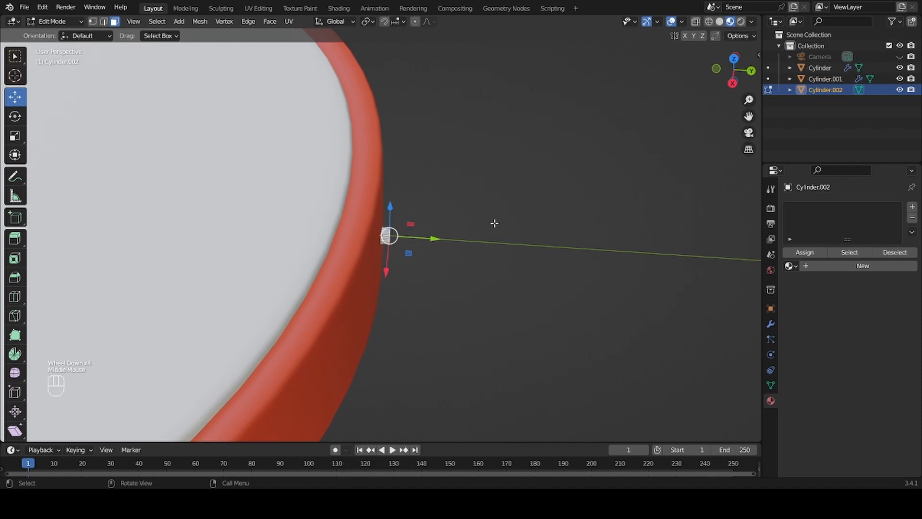
middle_click_drag(404, 226, 401, 223)
scroll(400, 223, "up", 1)
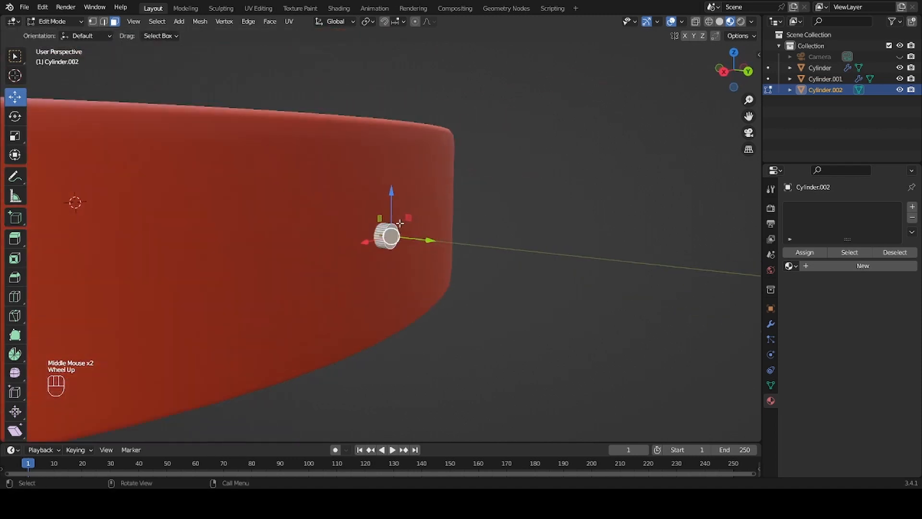
scroll(400, 223, "up", 2)
scroll(389, 217, "down", 5)
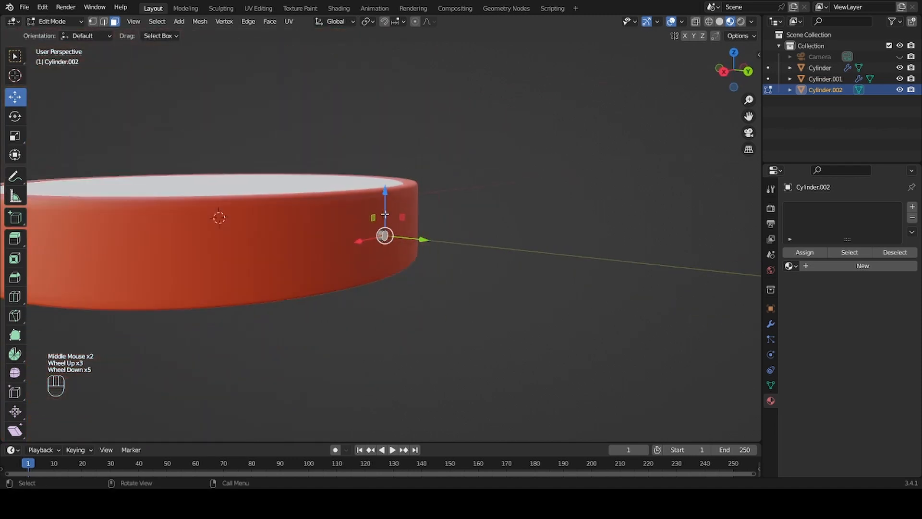
scroll(385, 214, "down", 1)
middle_click_drag(384, 214, 413, 247)
scroll(415, 250, "down", 1)
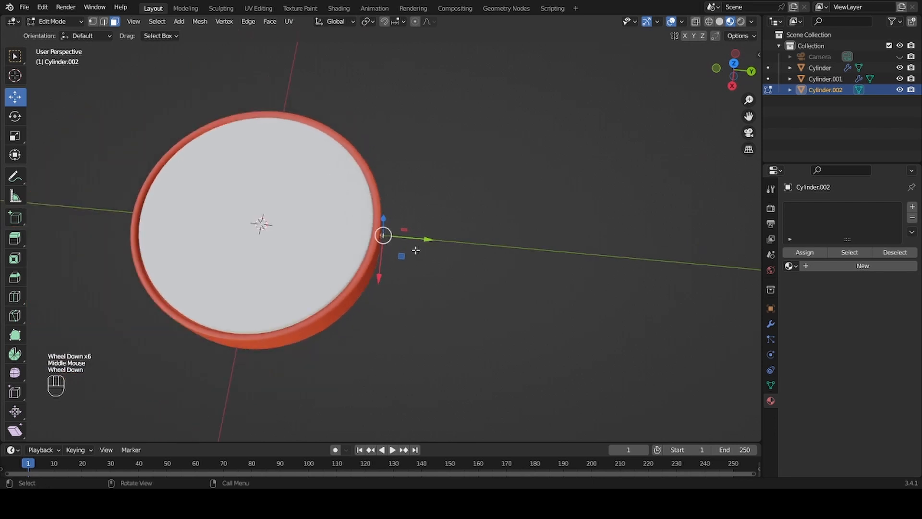
left_click_drag(425, 243, 617, 275)
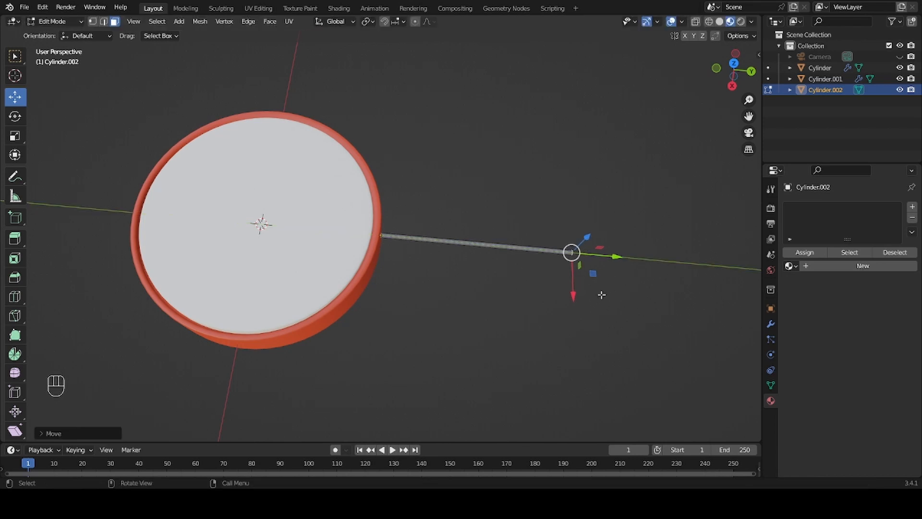
In the top view, shorten the rod along Y to a bit over half the disc's diameter, and return to Object Mode.
key("KP_7")
scroll(588, 266, "down", 3)
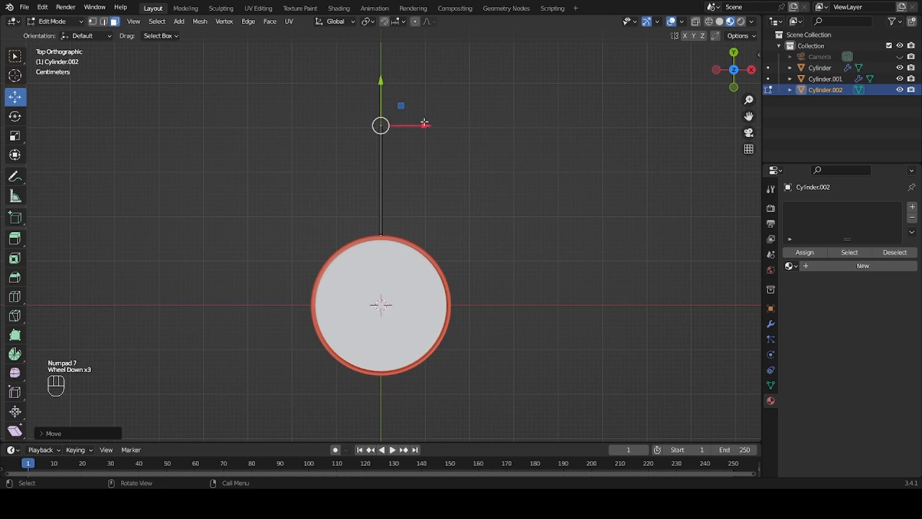
left_click_drag(381, 81, 386, 106)
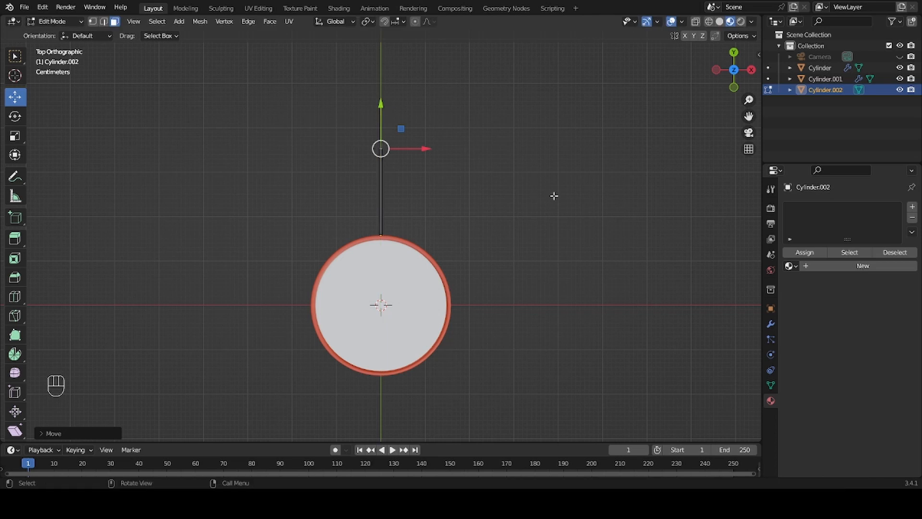
scroll(552, 192, "up", 1)
left_click_drag(749, 117, 751, 86)
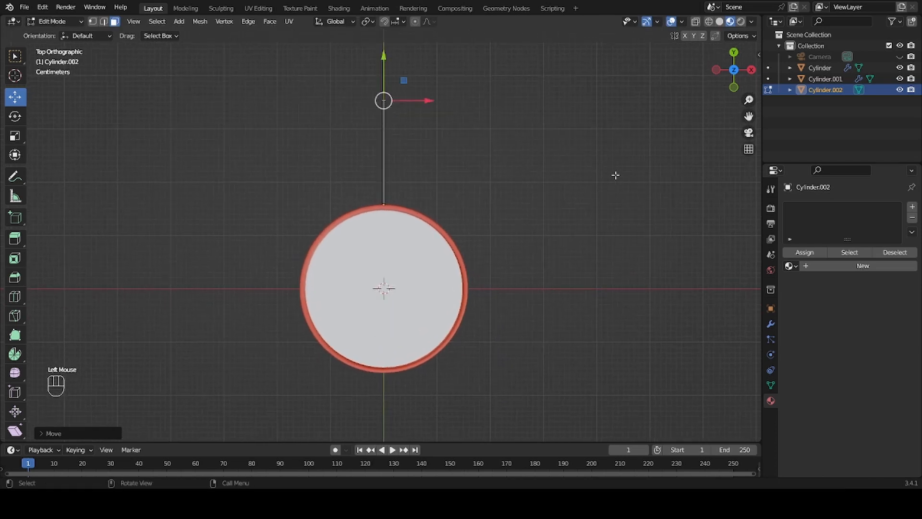
key("Tab")
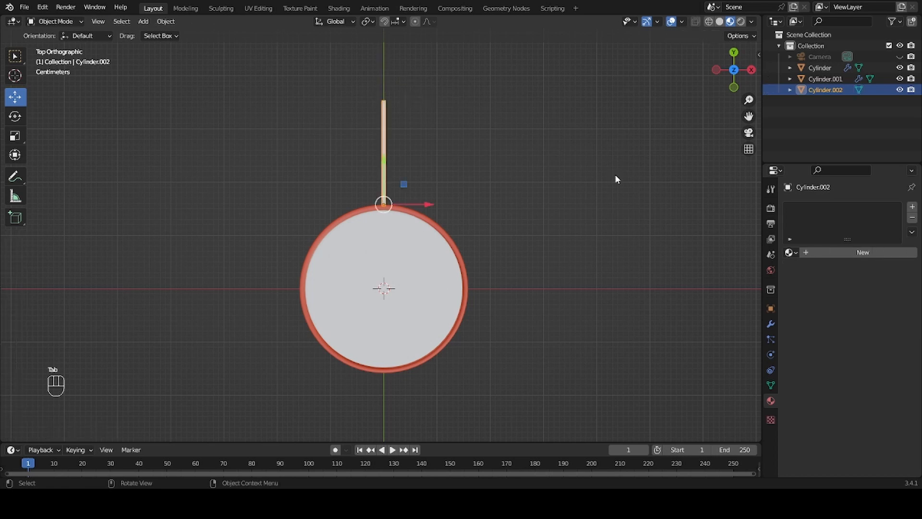
Reselect the thin rod and add a Mirror modifier to it.
scroll(617, 179, "down", 2)
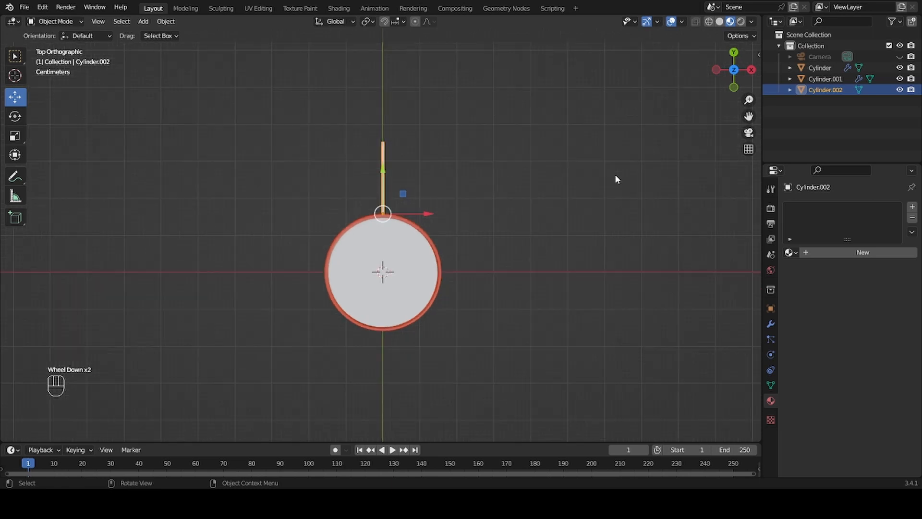
left_click_drag(749, 116, 755, 86)
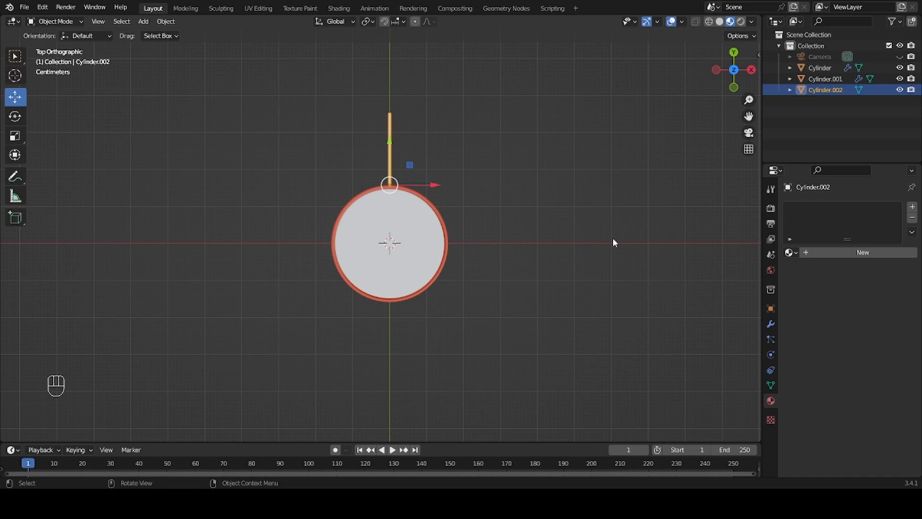
left_click(771, 325)
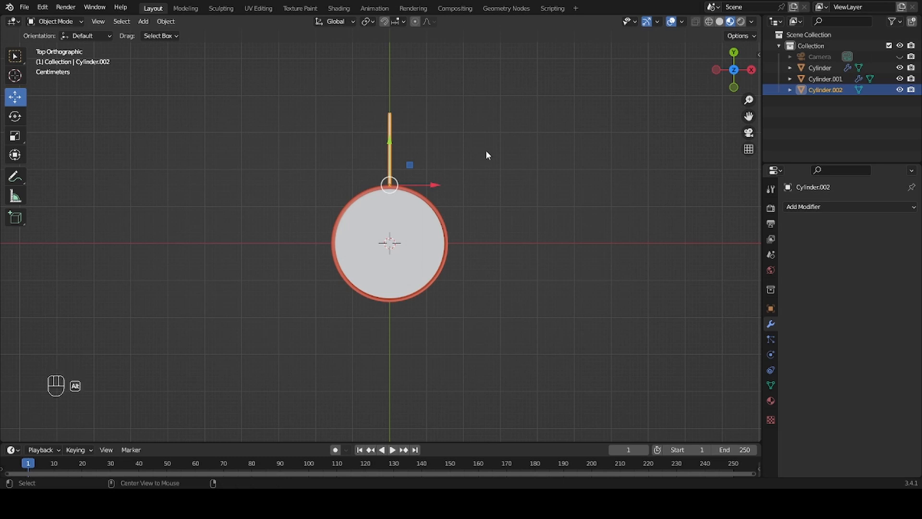
key("alt+a")
left_click(389, 134)
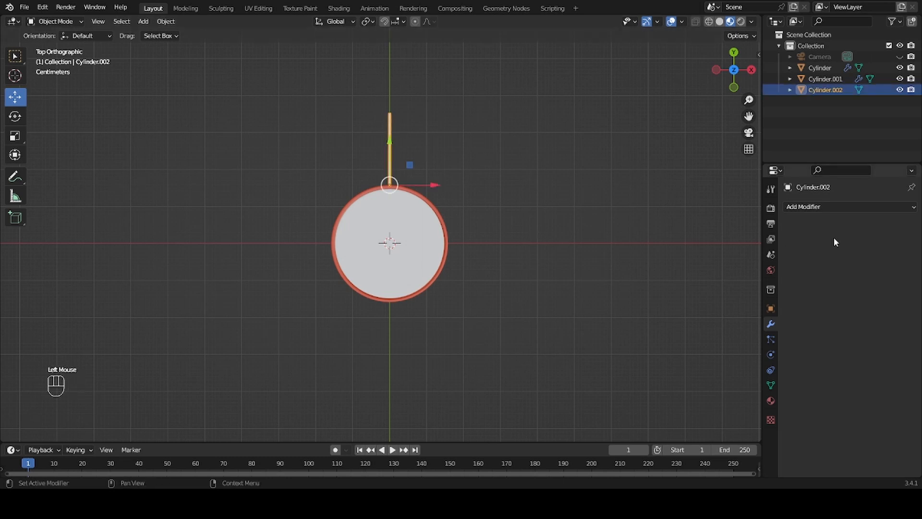
left_click(822, 210)
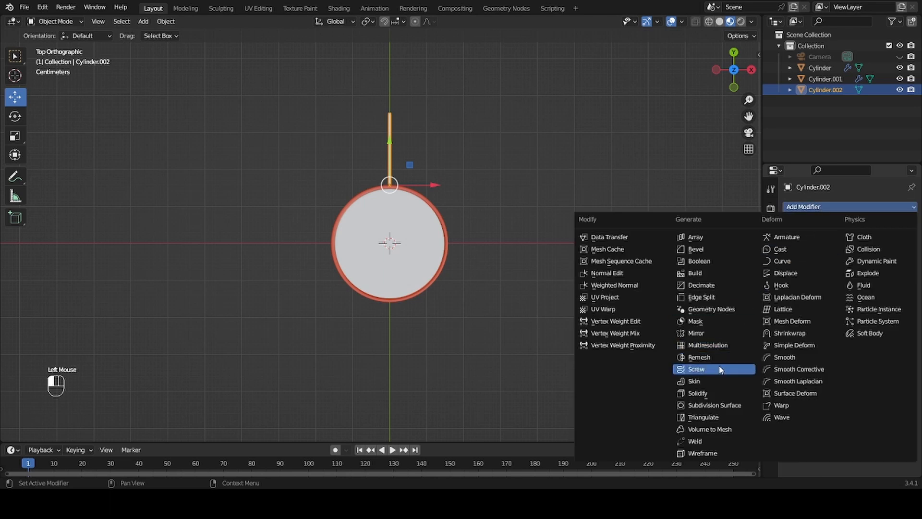
left_click(704, 336)
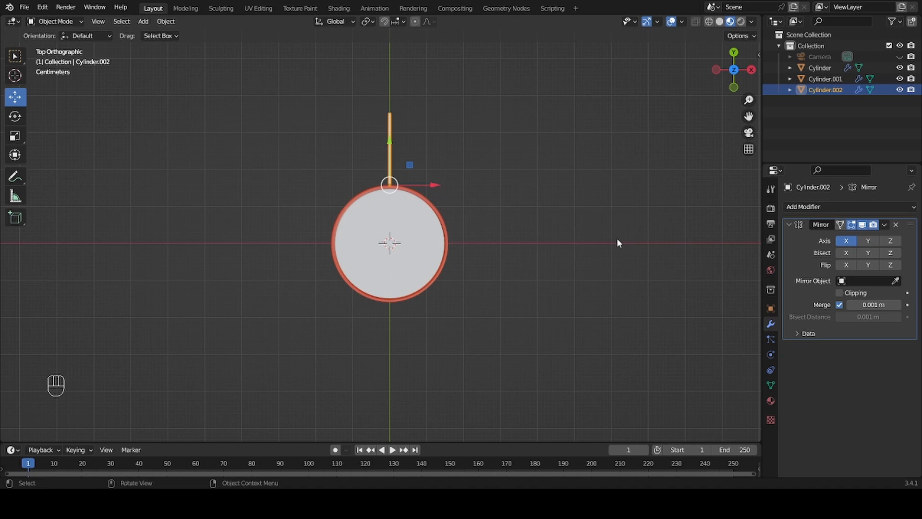
Use the inner disc (Cylinder.001) as the mirror object, mirror on the Y axis only, and apply the modifier.
scroll(617, 238, "up", 1)
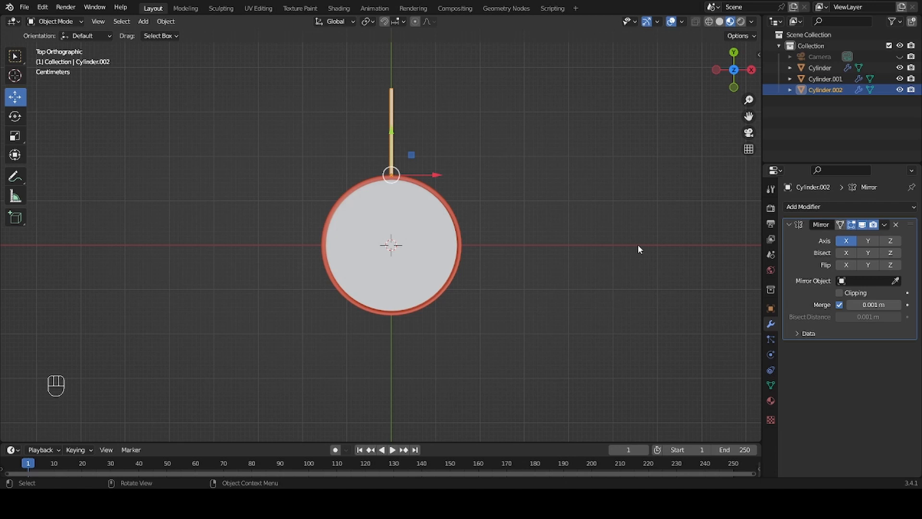
left_click_drag(748, 117, 736, 118)
scroll(656, 256, "down", 1)
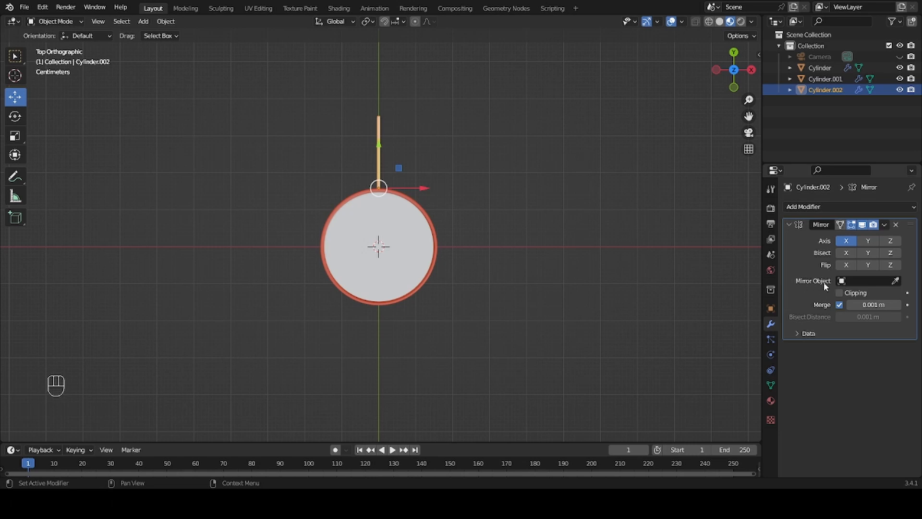
left_click(895, 281)
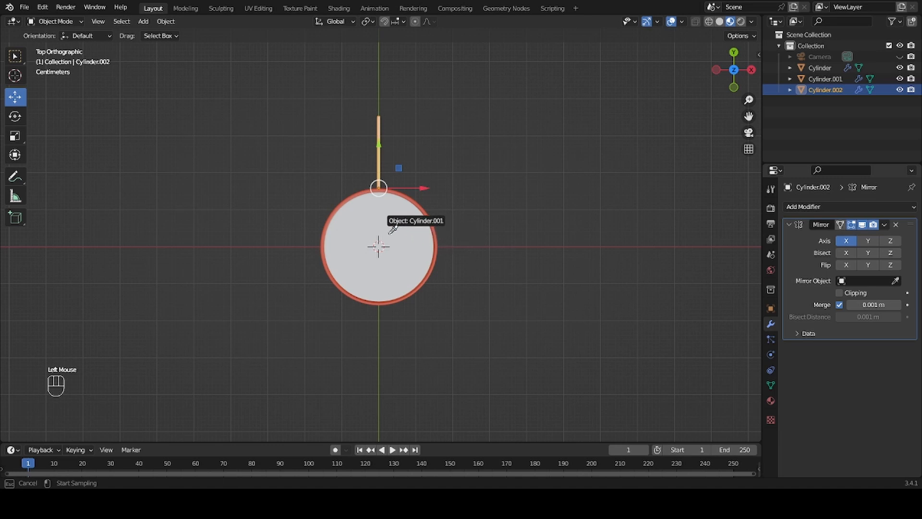
left_click(390, 235)
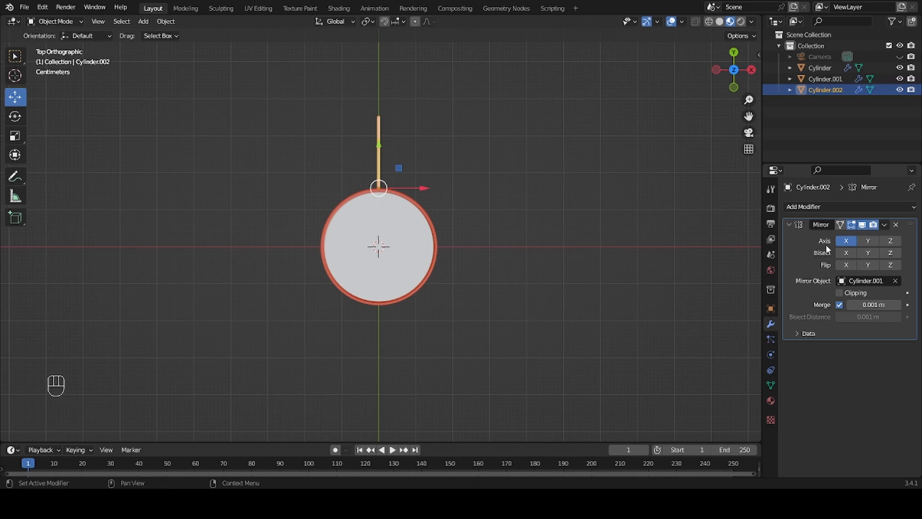
left_click(868, 241)
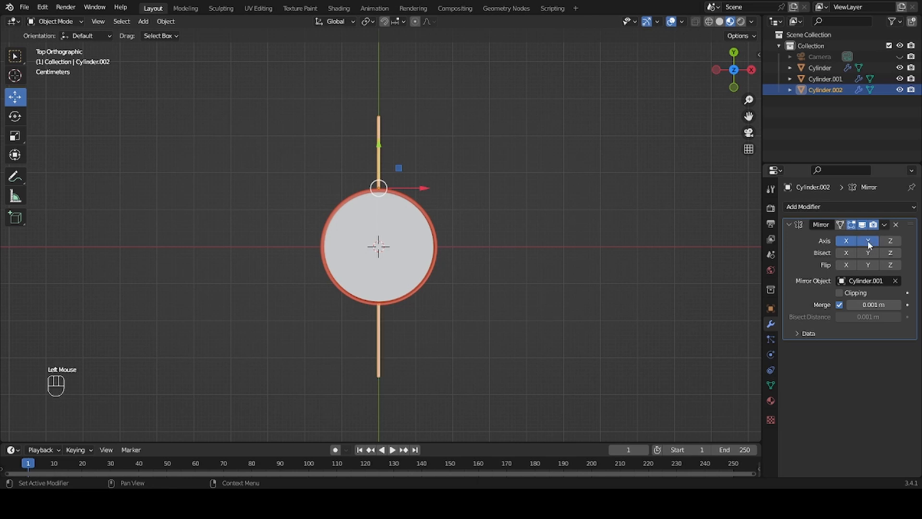
left_click(844, 242)
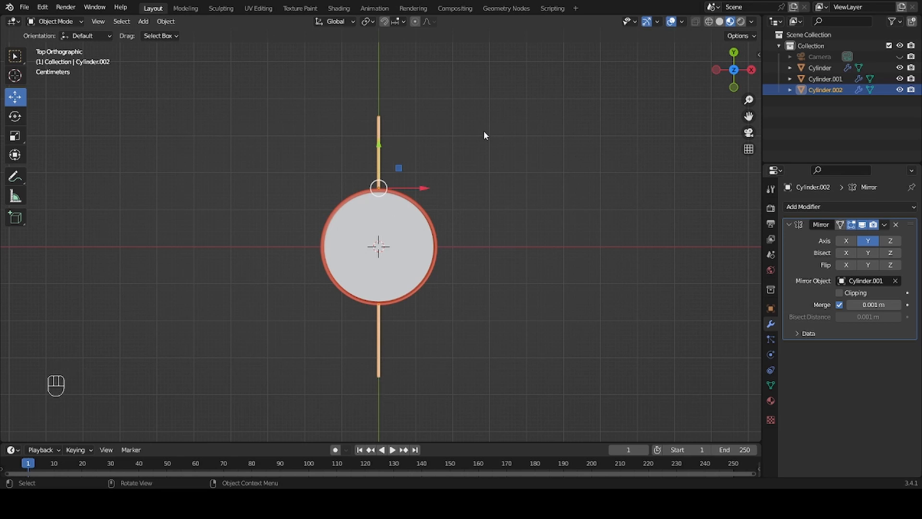
left_click(885, 225)
left_click(858, 236)
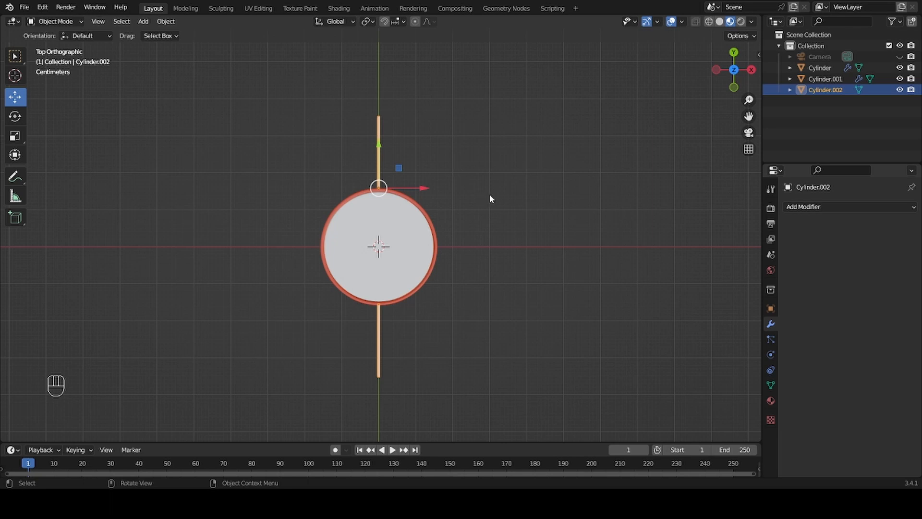
scroll(491, 198, "up", 2)
left_click_drag(416, 167, 543, 172, "ctrl")
key("ctrl+z")
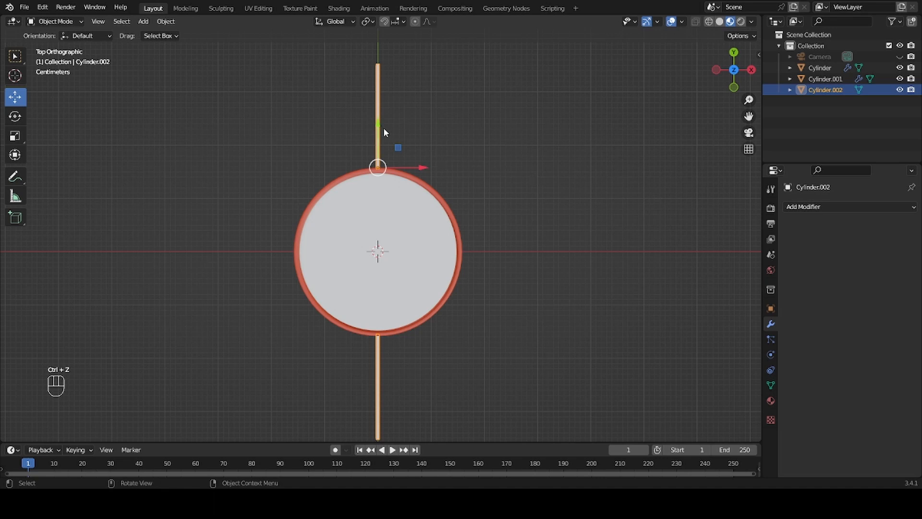
left_click_drag(383, 128, 410, 200)
key("ctrl+z")
scroll(489, 181, "down", 2)
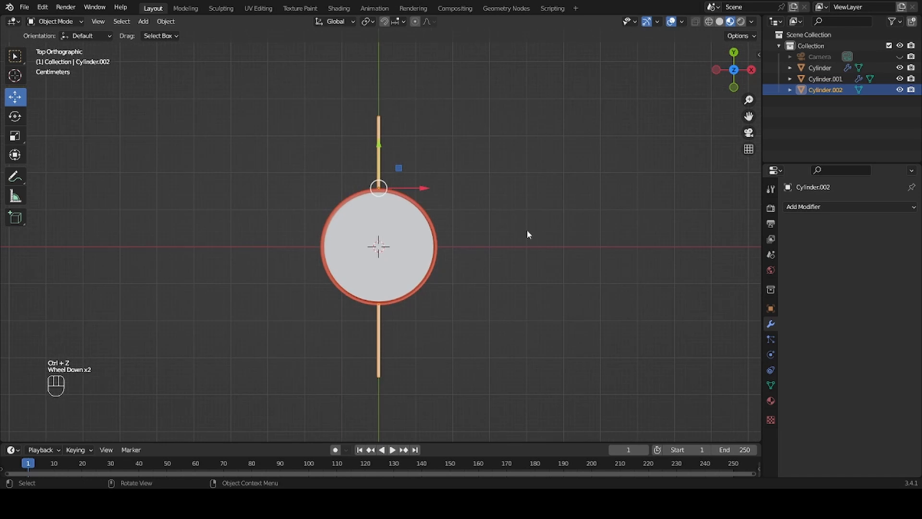
Duplicate the mirrored pair of rods in the top view and rotate the copy clockwise by about 30° around its origin.
middle_click_drag(527, 239, 490, 173)
key("KP_7")
scroll(492, 200, "up", 1)
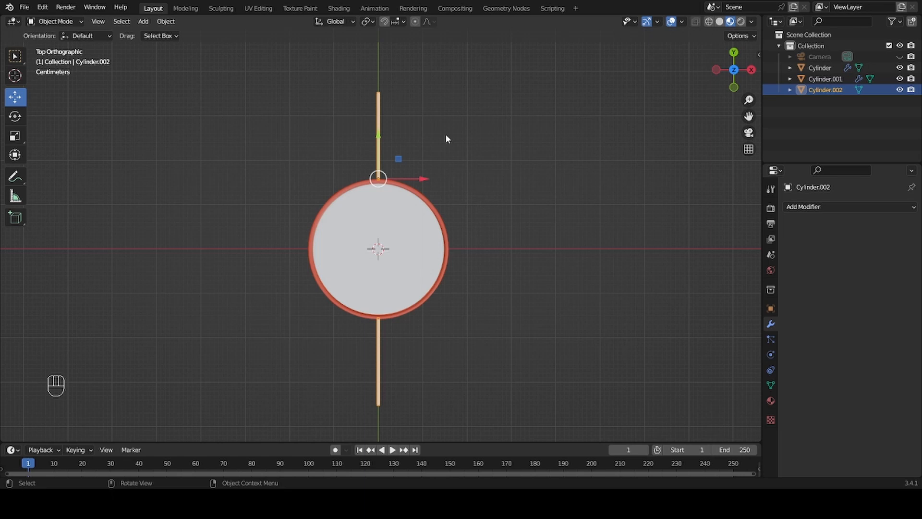
key("shift+d")
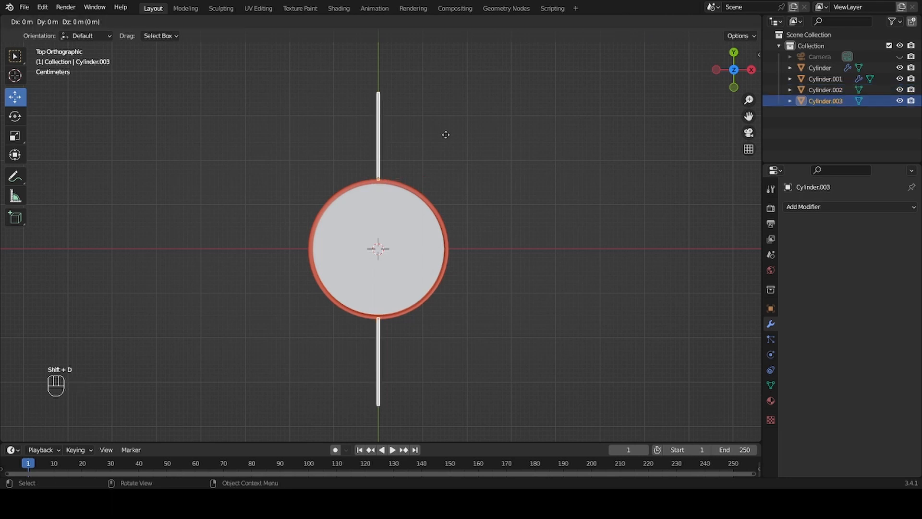
key("r")
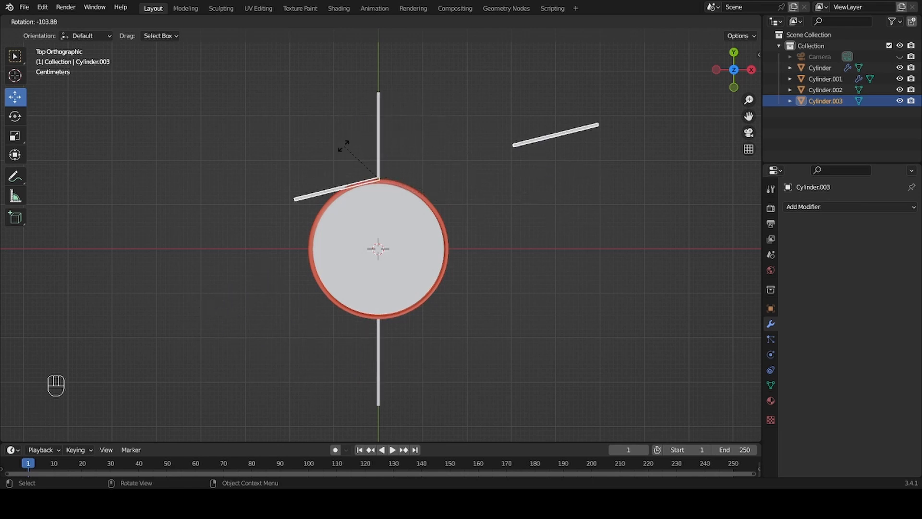
left_click(514, 170)
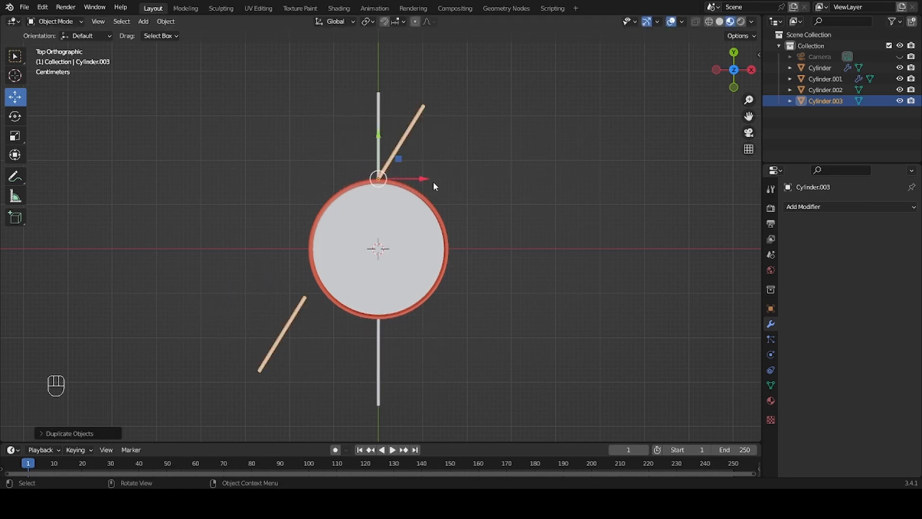
scroll(434, 187, "up", 4)
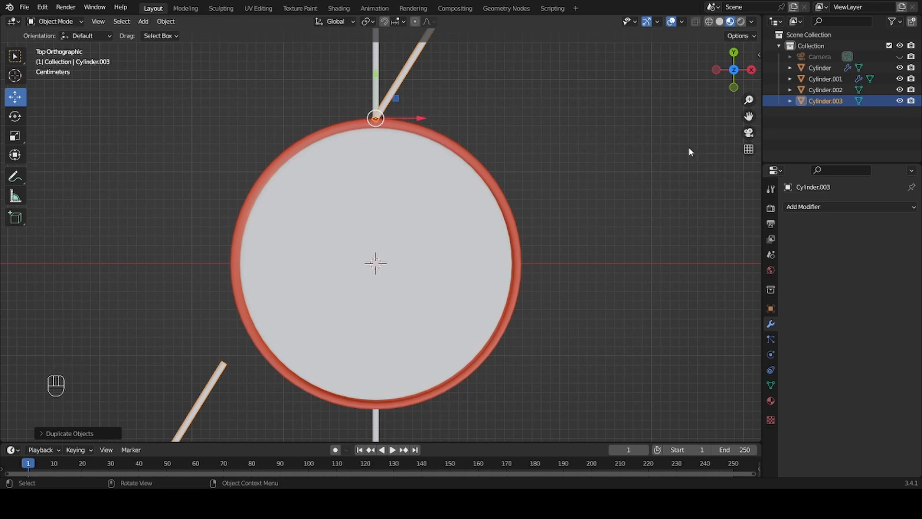
scroll(675, 152, "down", 4)
scroll(669, 153, "up", 3)
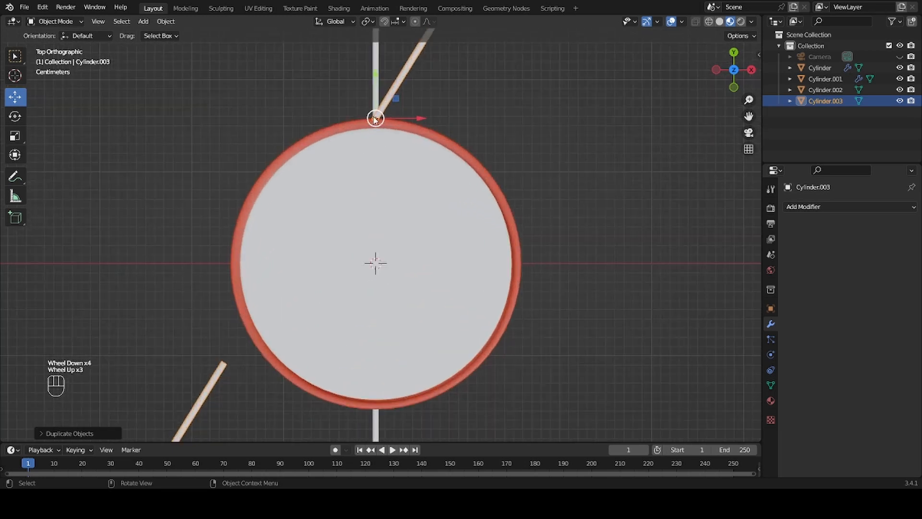
Undo the duplicated, rotated pair of rods and apply the restored Mirror modifier on the original rod again.
scroll(528, 154, "down", 2)
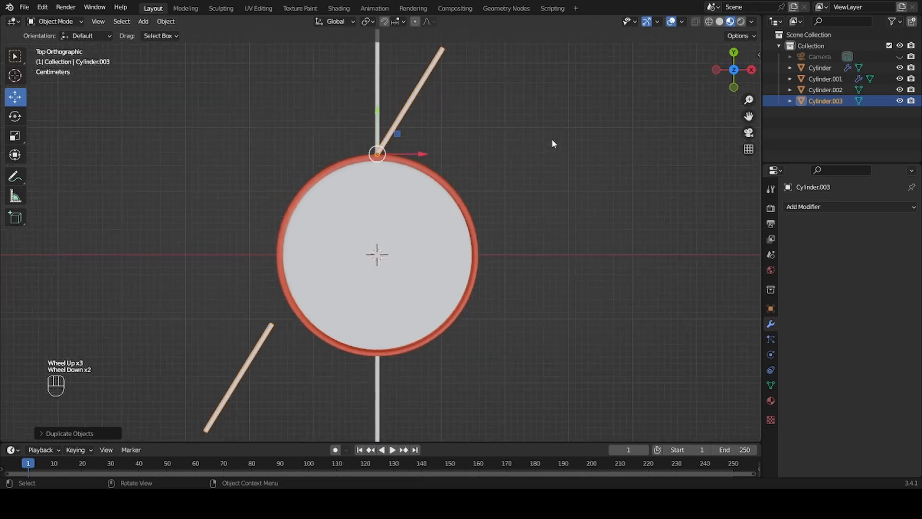
scroll(552, 143, "down", 3)
scroll(553, 143, "up", 1)
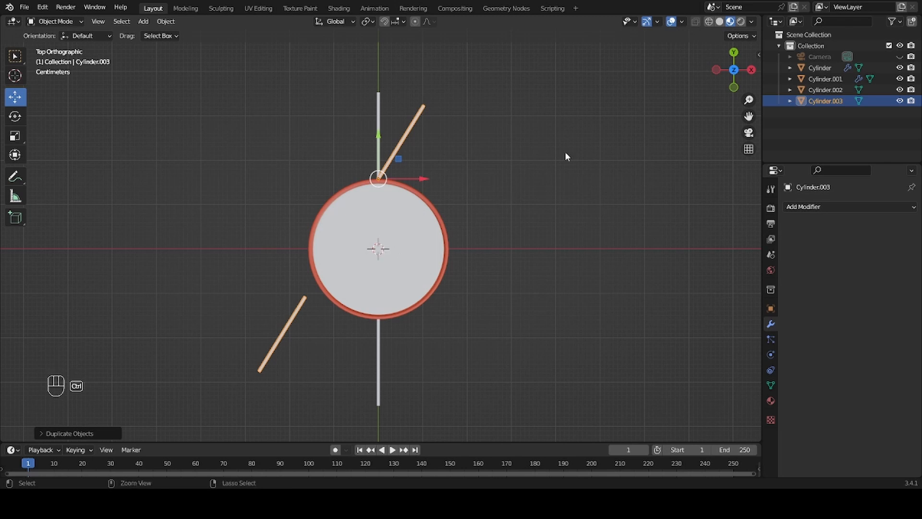
key("ctrl+z")
key("ctrl+z")
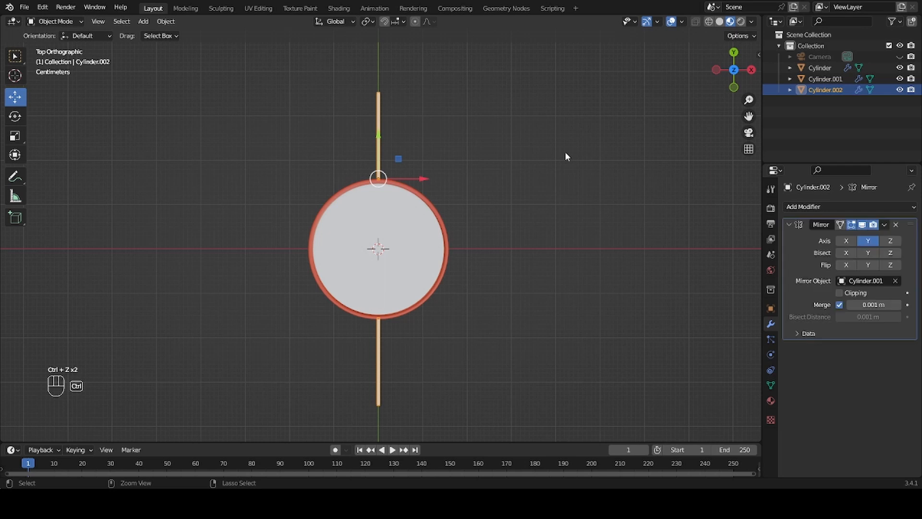
left_click(885, 224)
left_click(836, 236)
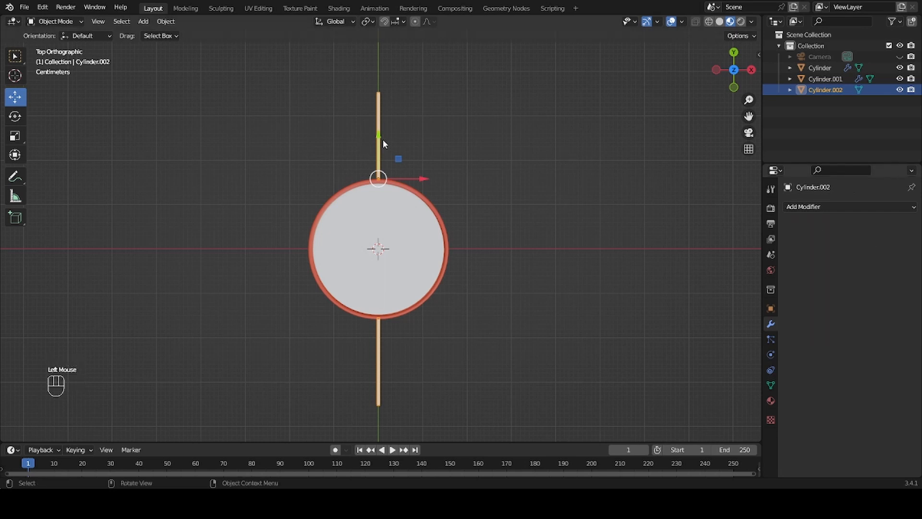
Reselect the mirrored pair of rods and set its origin to its geometry.
left_click(399, 139)
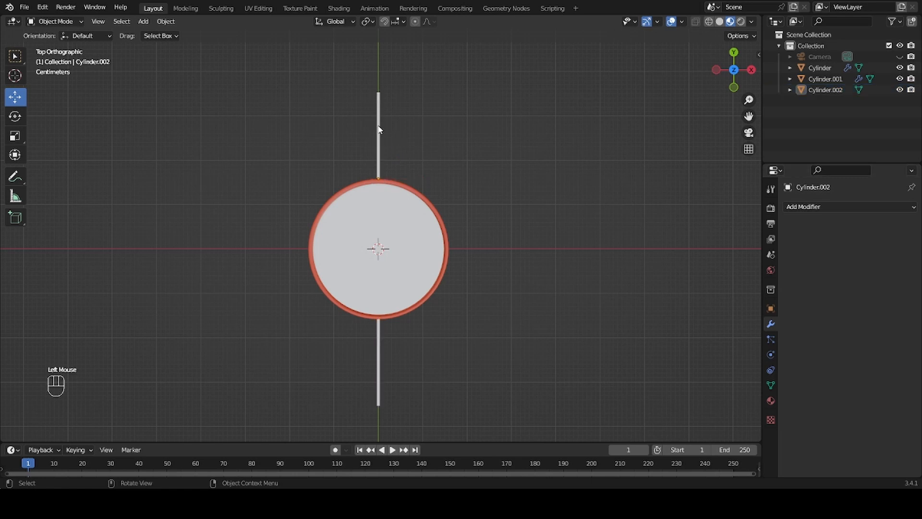
left_click(379, 128)
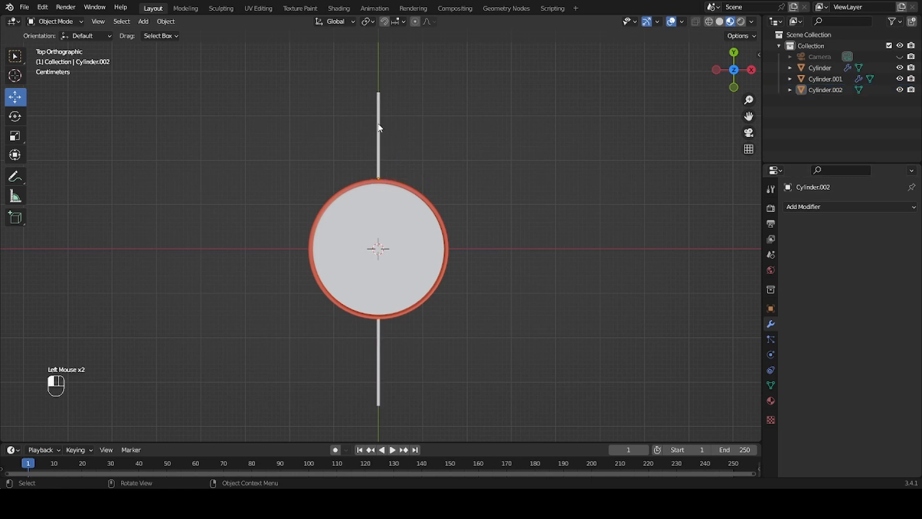
left_click(167, 21)
mouse_move(217, 42)
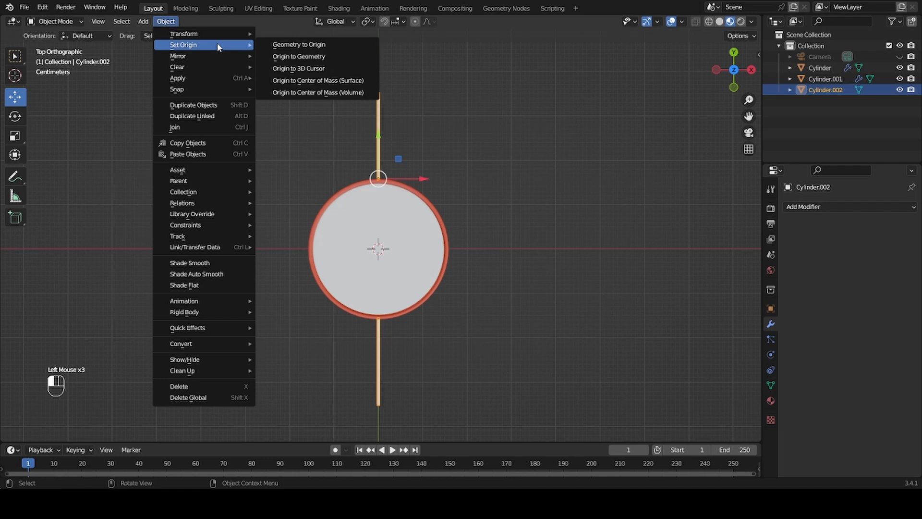
left_click(340, 57)
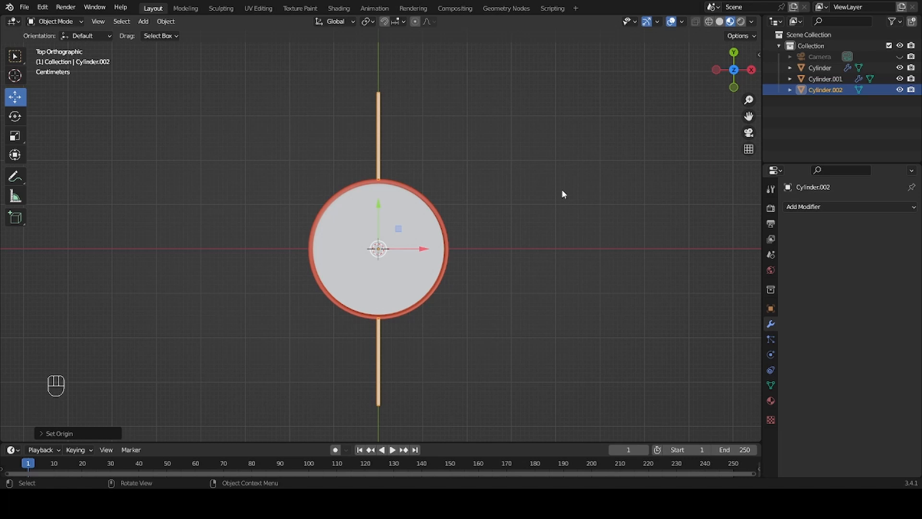
key("r")
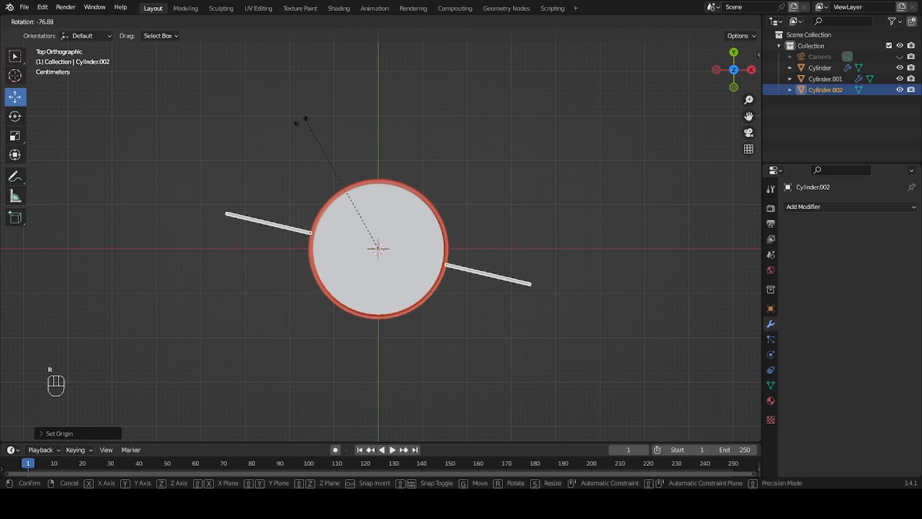
left_click(240, 250)
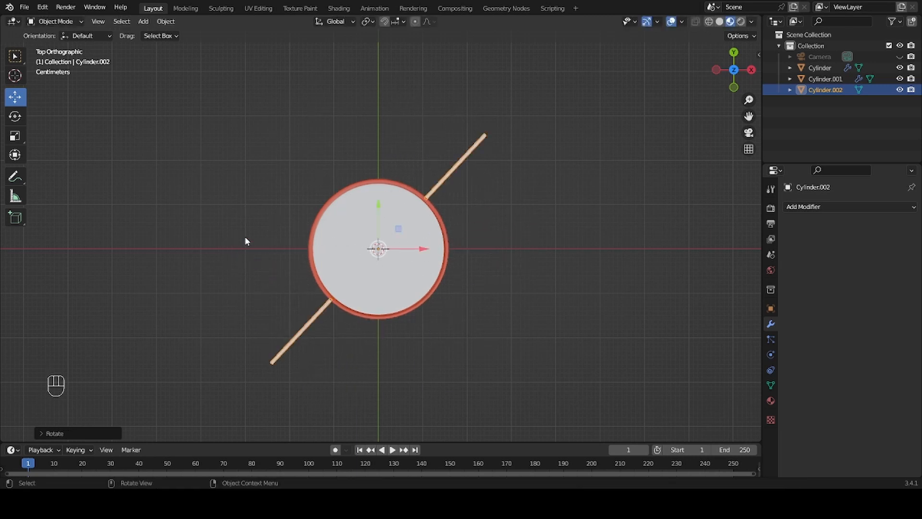
key("ctrl+z")
key("shift")
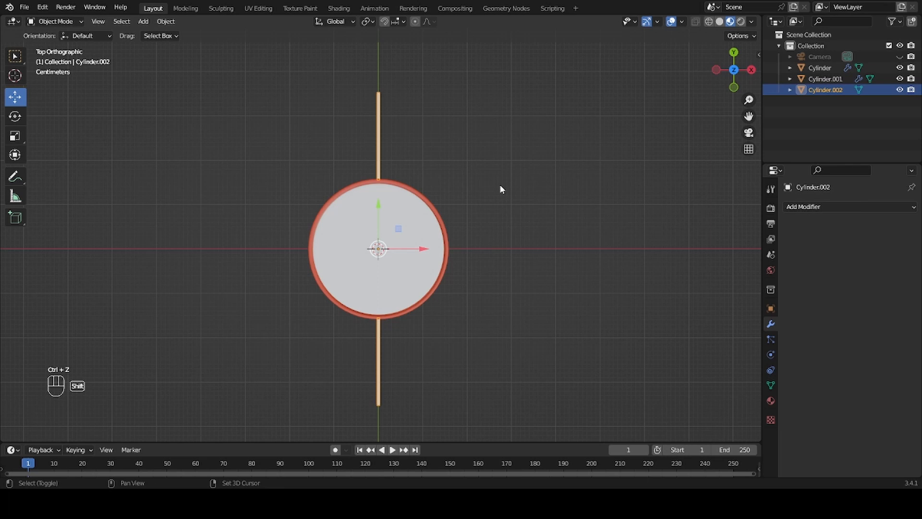
key("shift+d")
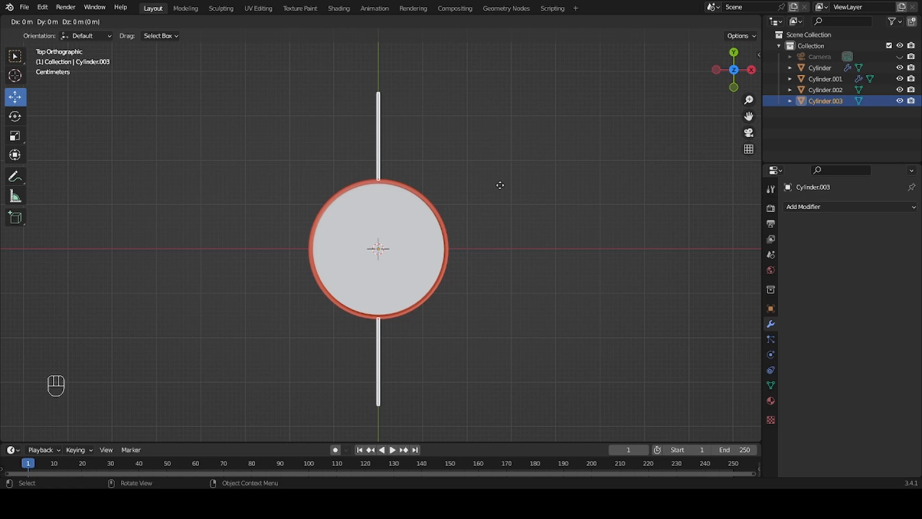
type("90")
key("Return")
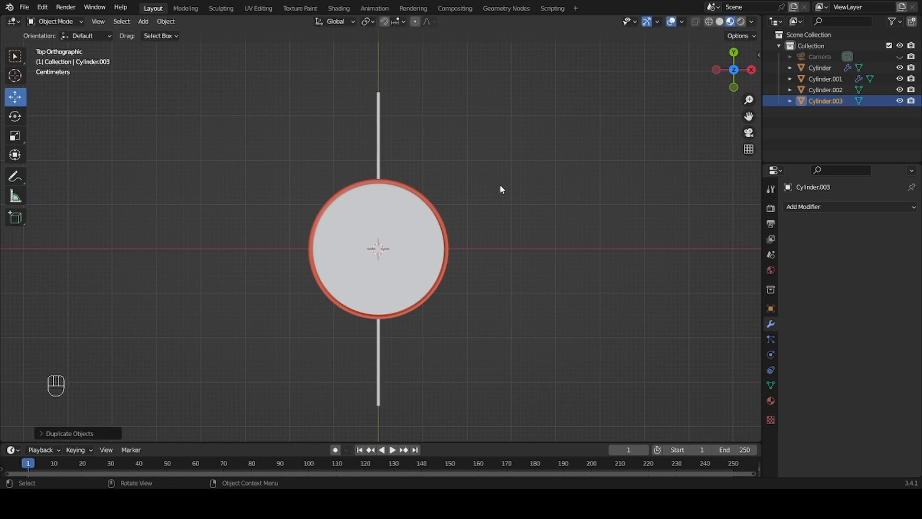
key("ctrl+z")
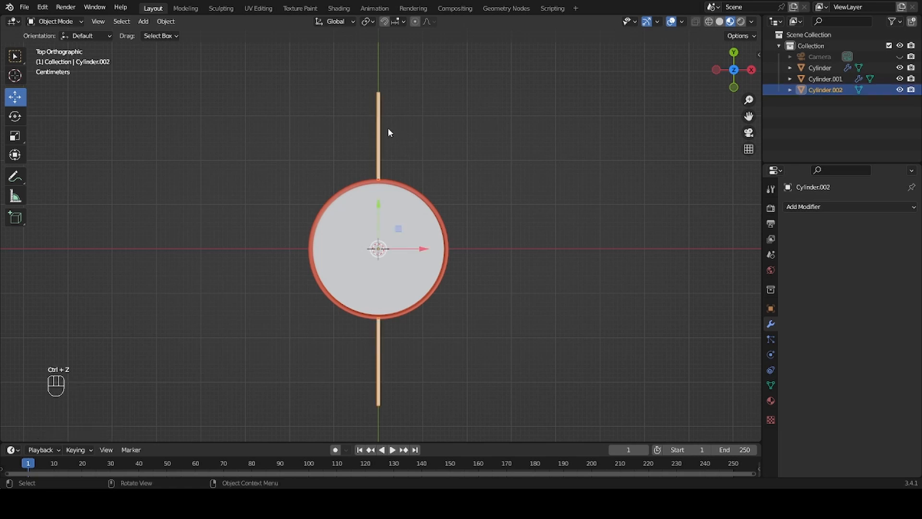
Duplicate the vertical pair of rods in the top view and rotate the copy by 90° around its centred origin.
key("shift+d")
type("r90")
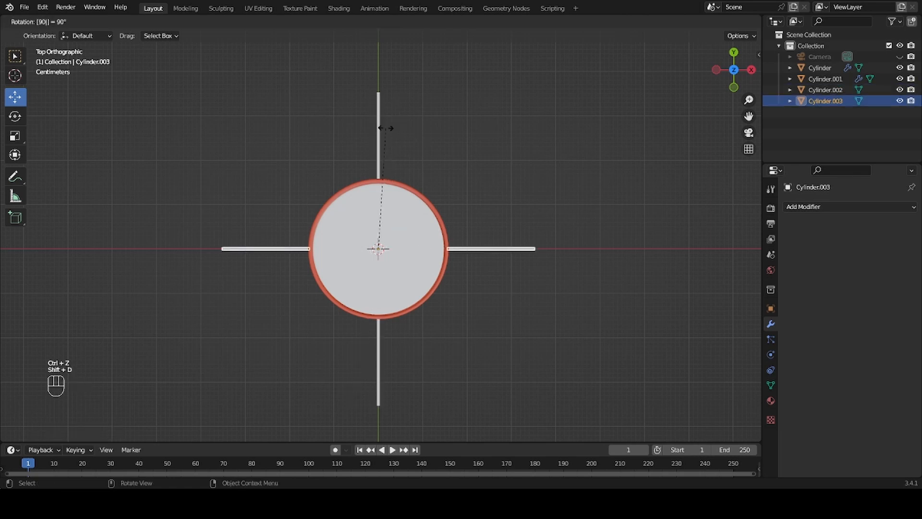
key("Return")
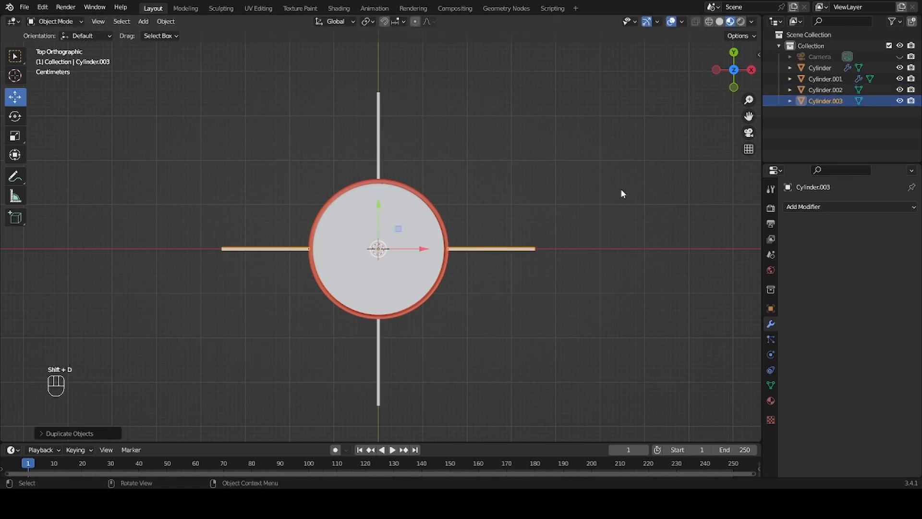
Reselect the vertical pair of rods, duplicate it and rotate the copy by 30°.
left_click(379, 118)
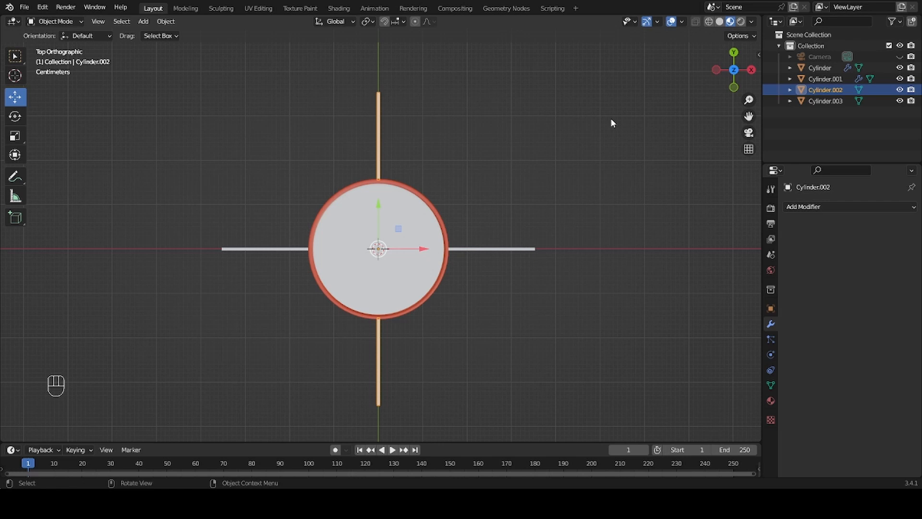
key("shift+d")
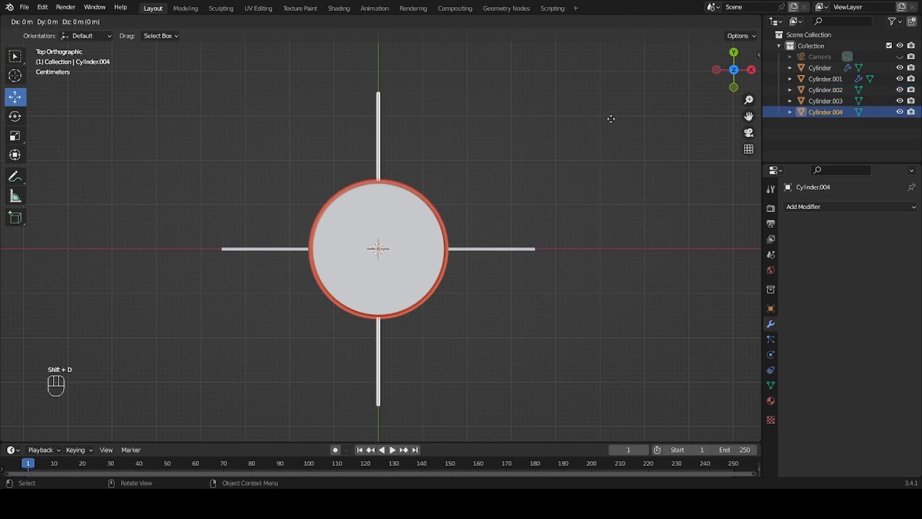
type("r30")
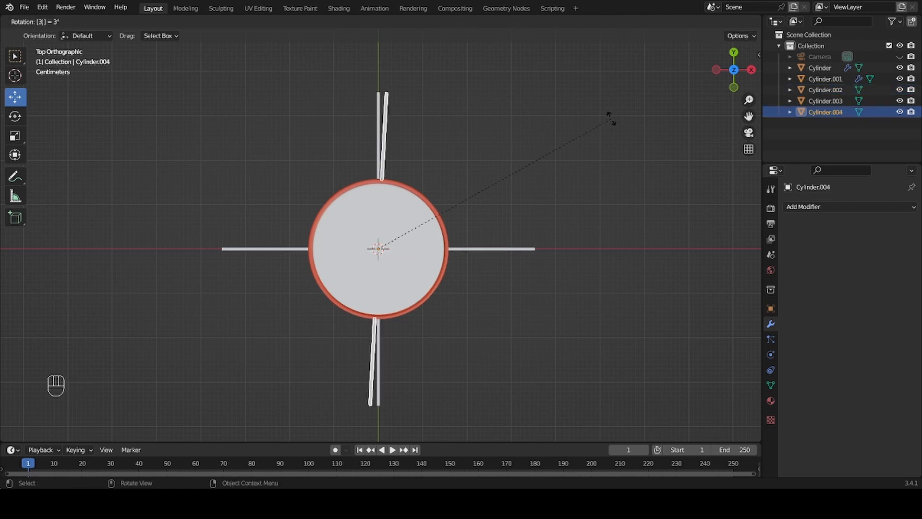
key("Return")
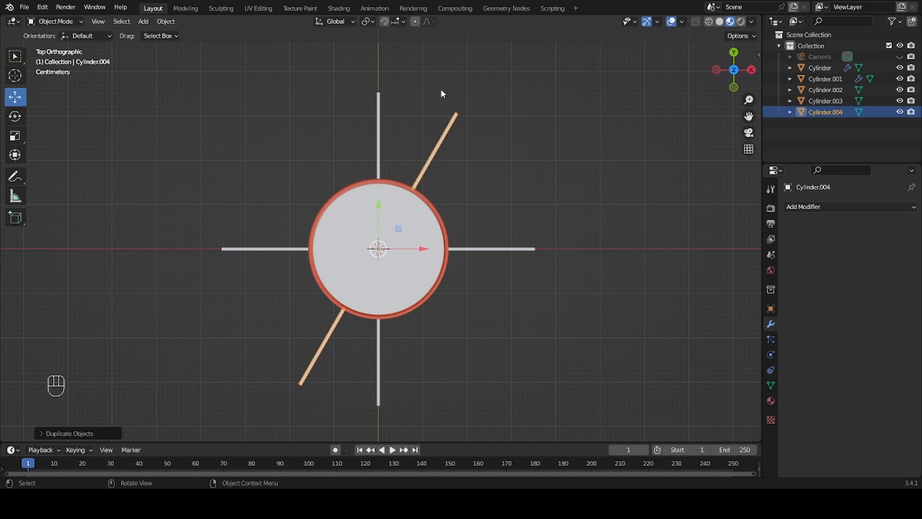
Make another duplicate of the vertical pair of rods, rotate it by 60° and clear the selection.
left_click(379, 105)
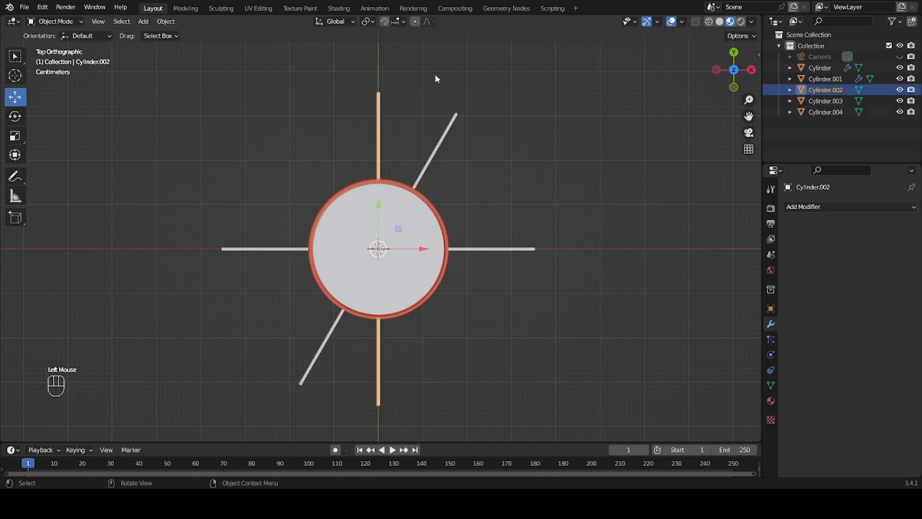
key("shift+d")
type("r")
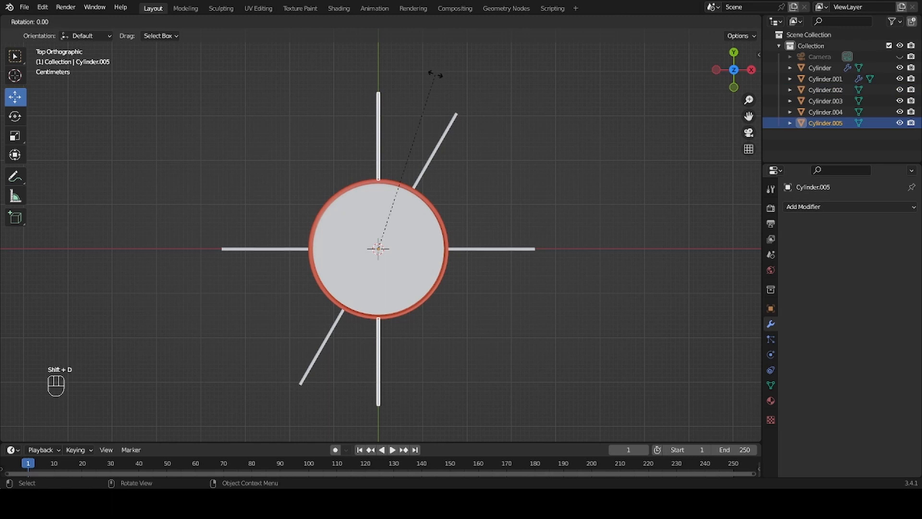
type("60")
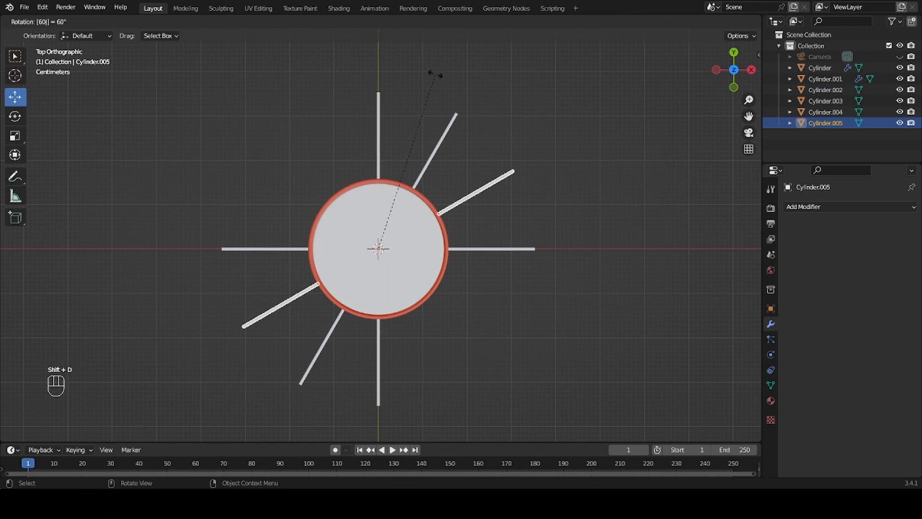
key("Return")
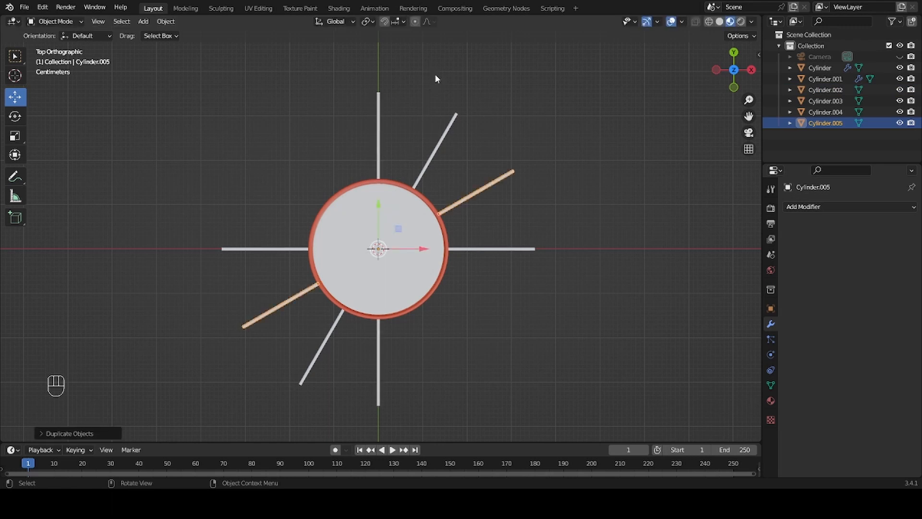
left_click(397, 128)
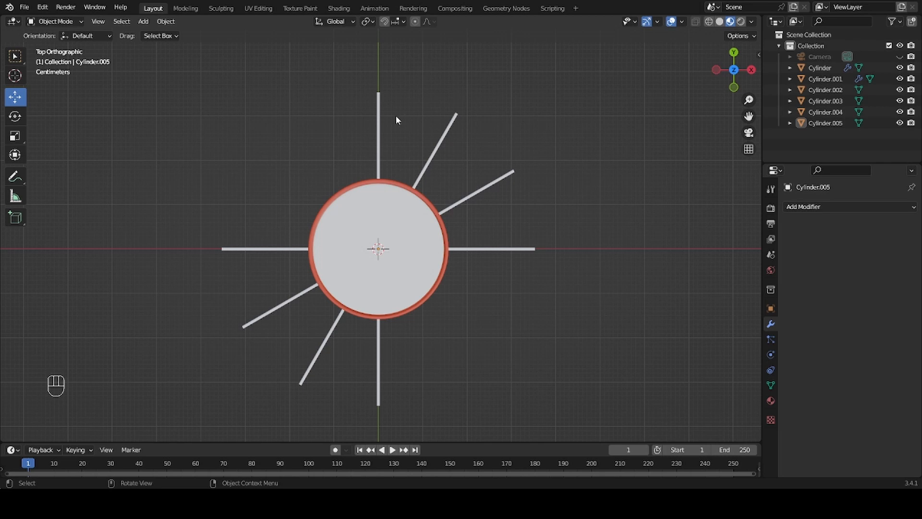
Duplicate the vertical pair of rods again and rotate the copy by -30°.
left_click(378, 103)
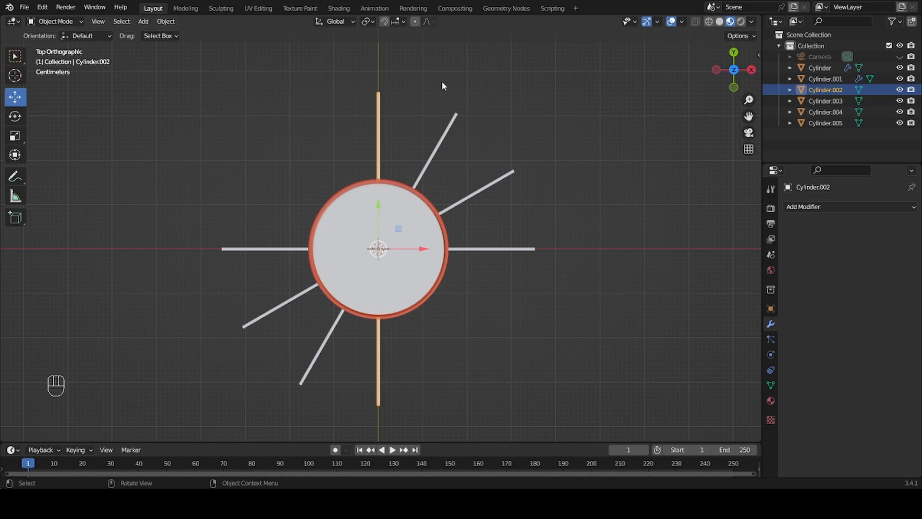
key("shift+d")
type("r-30")
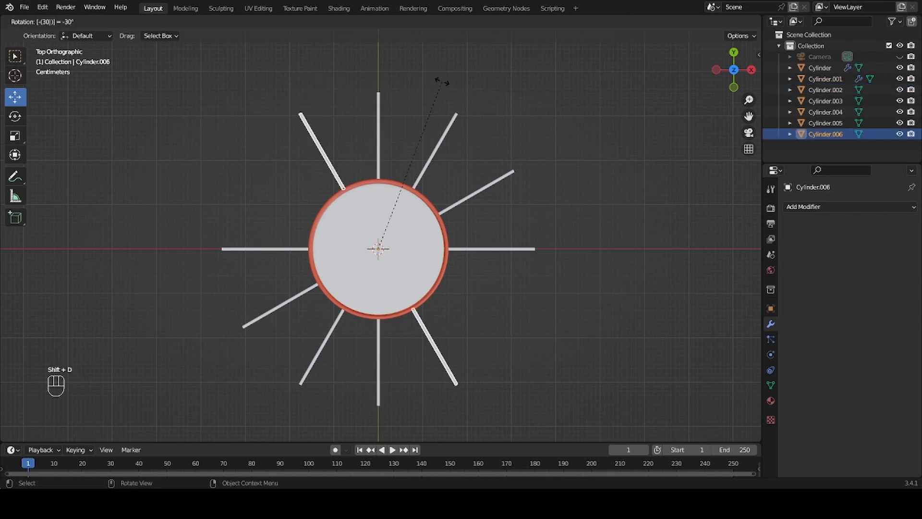
key("Return")
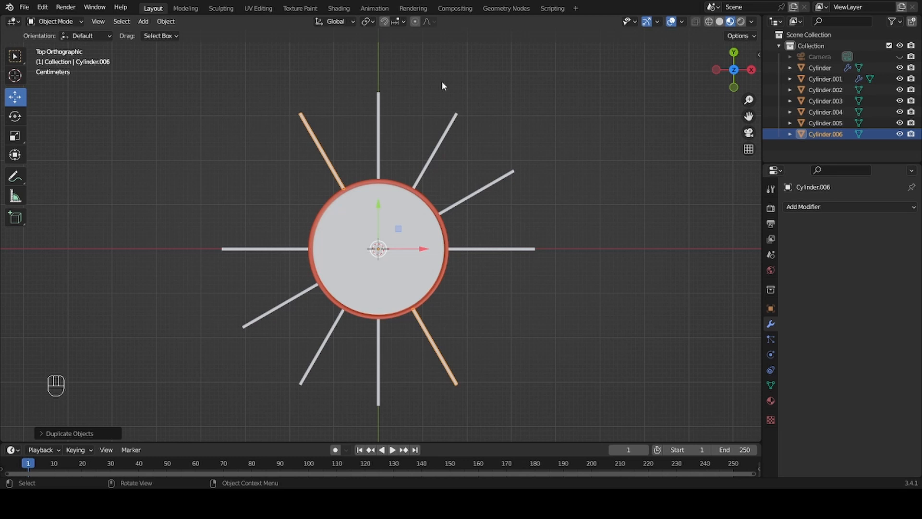
Add a last duplicate of the vertical pair of rods, rotate it by -60° and deselect it.
left_click(379, 110)
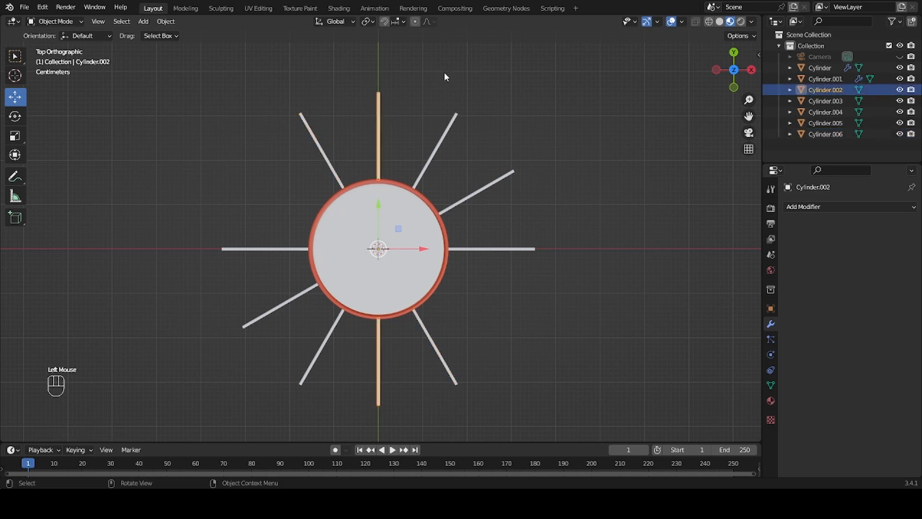
key("shift+d")
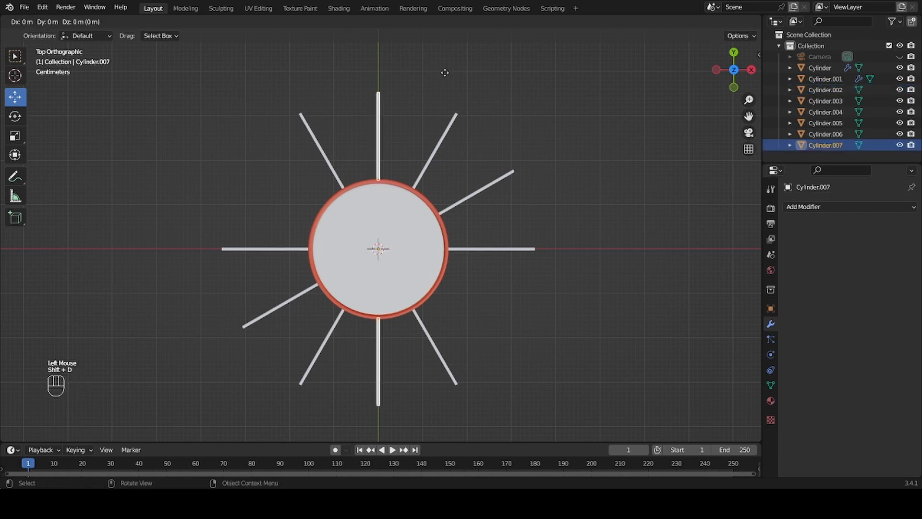
type("r-60")
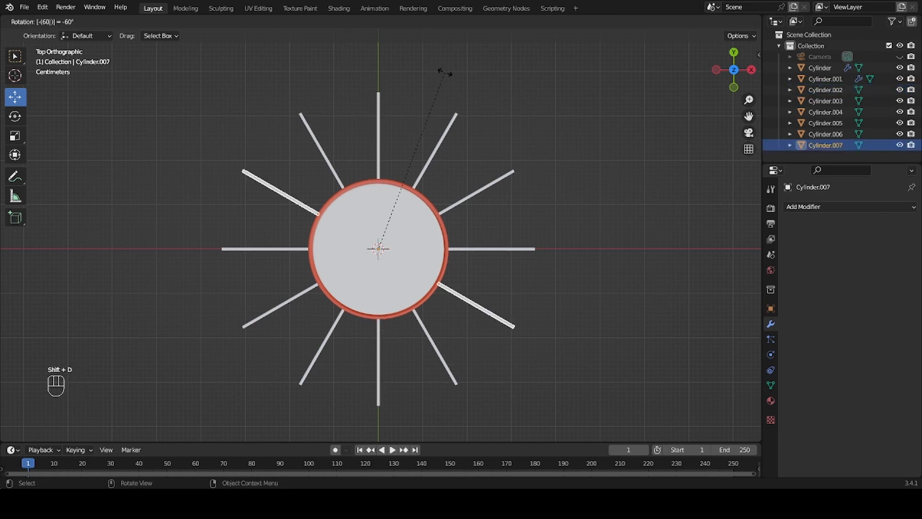
key("Return")
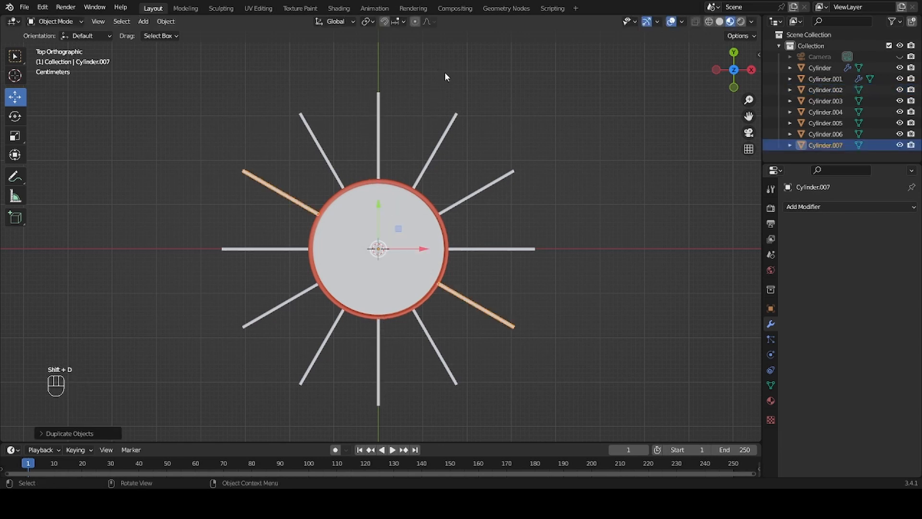
left_click(530, 123)
middle_click_drag(666, 151, 552, 101)
scroll(552, 100, "down", 2)
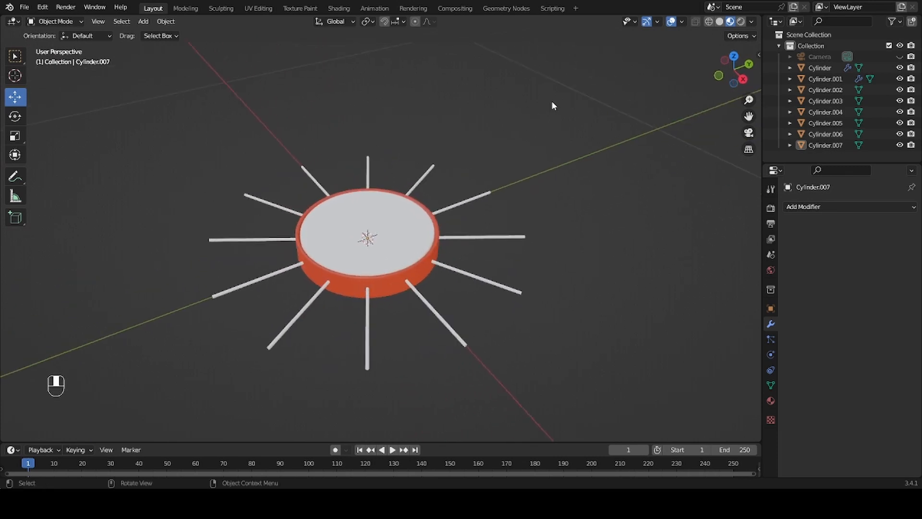
scroll(554, 114, "up", 2)
scroll(555, 114, "up", 1)
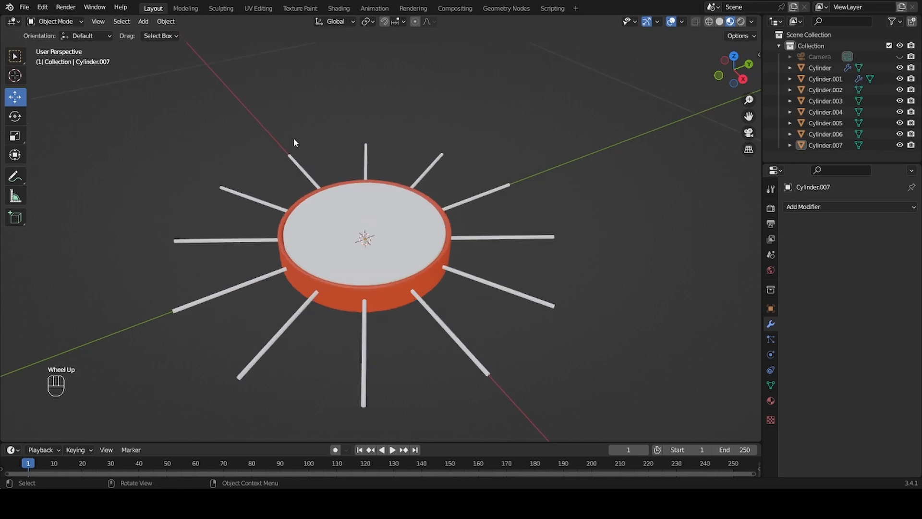
middle_click_drag(294, 143, 260, 172)
scroll(261, 169, "down", 2)
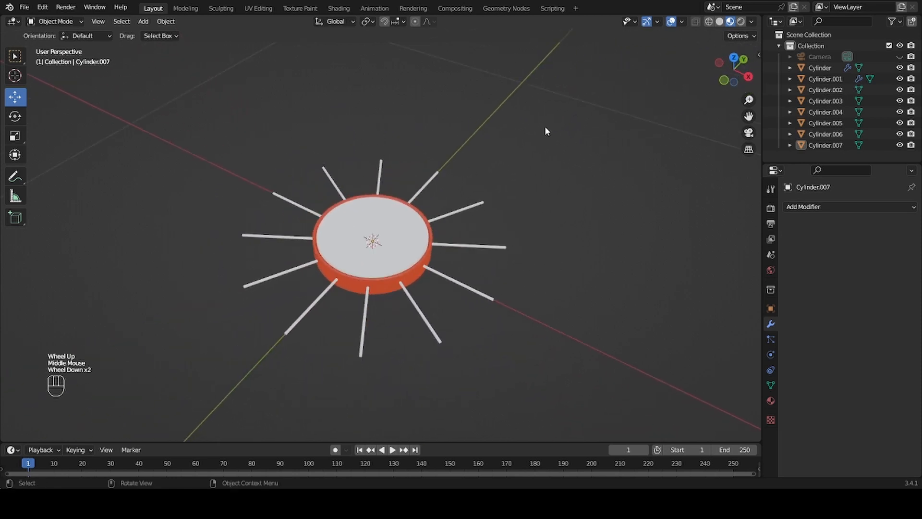
Add an ico sphere at the disc's centre and scale it down to a small ball slightly thicker than the rods.
key("shift+a")
mouse_move(534, 127)
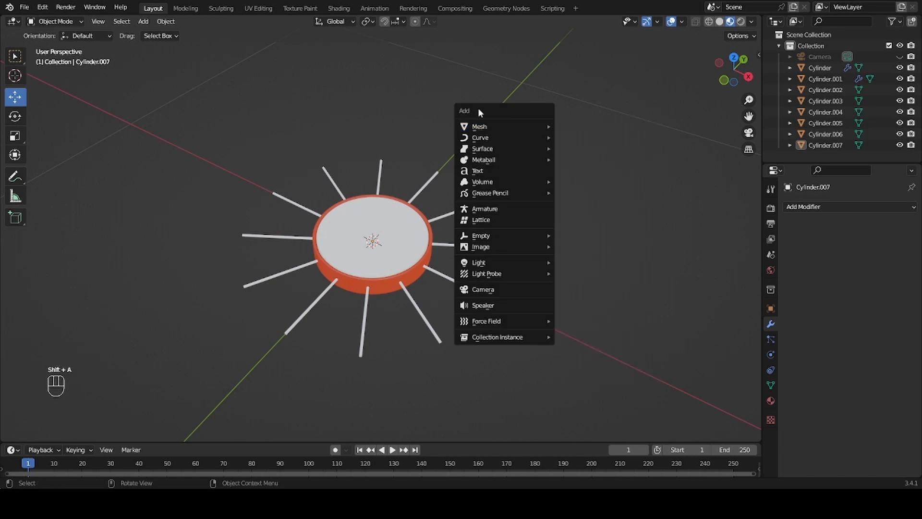
scroll(555, 114, "up", 1)
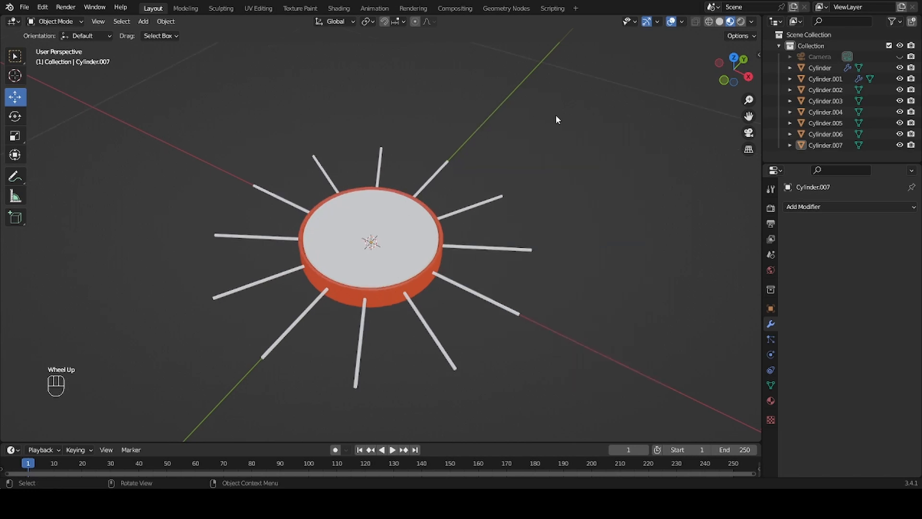
mouse_move(186, 229)
middle_mouse_down()
mouse_move(242, 283)
mouse_move(336, 251)
mouse_move(230, 259)
mouse_move(193, 220)
middle_mouse_up()
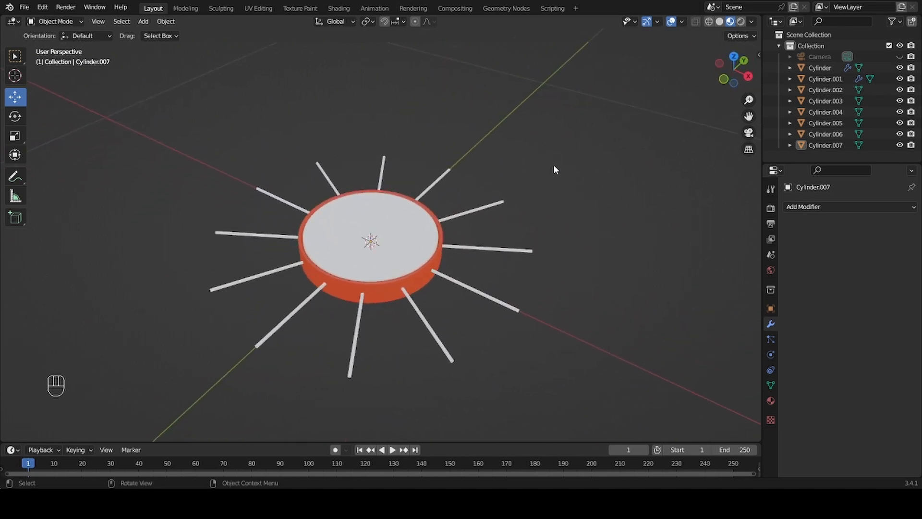
key("shift+a")
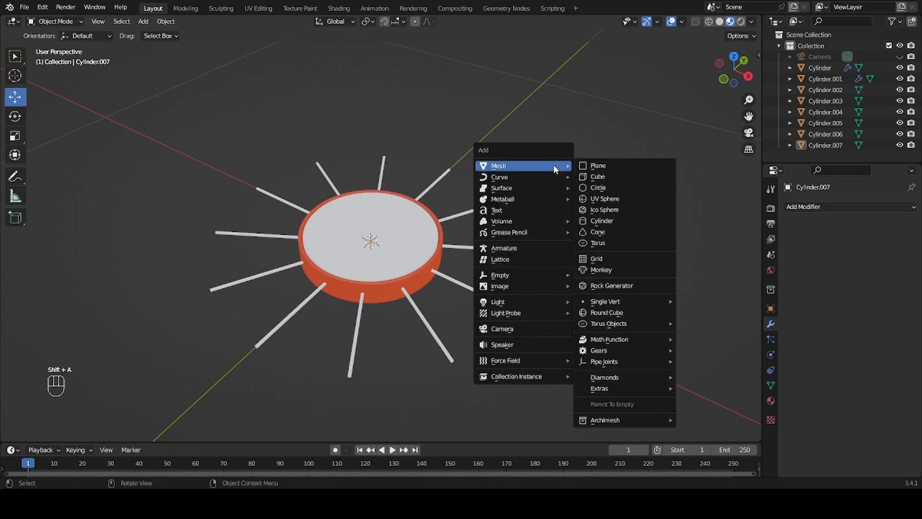
left_click(615, 209)
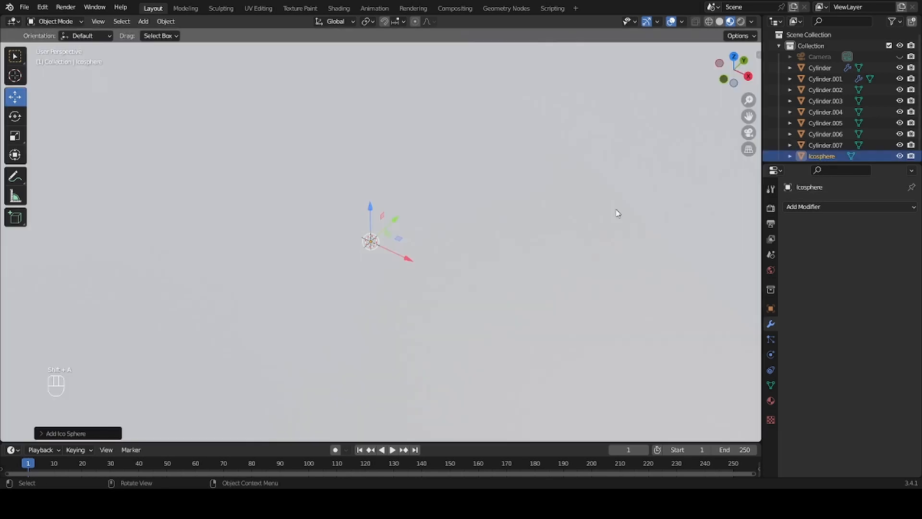
scroll(615, 209, "down", 3)
key("s")
key("s")
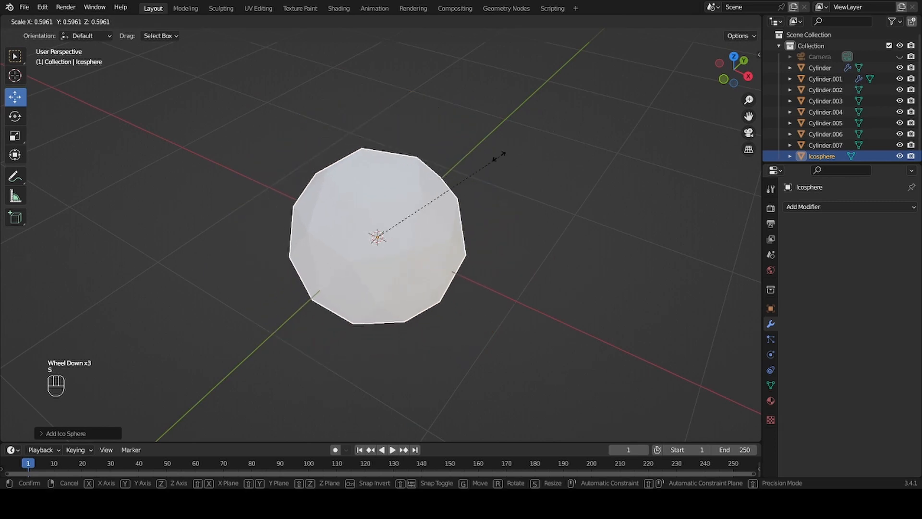
left_click(424, 195)
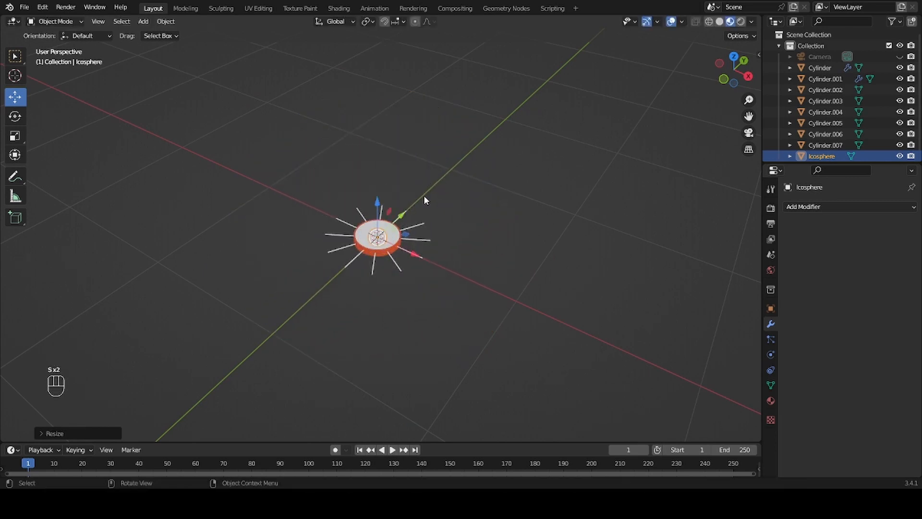
scroll(425, 204, "up", 4)
key("s")
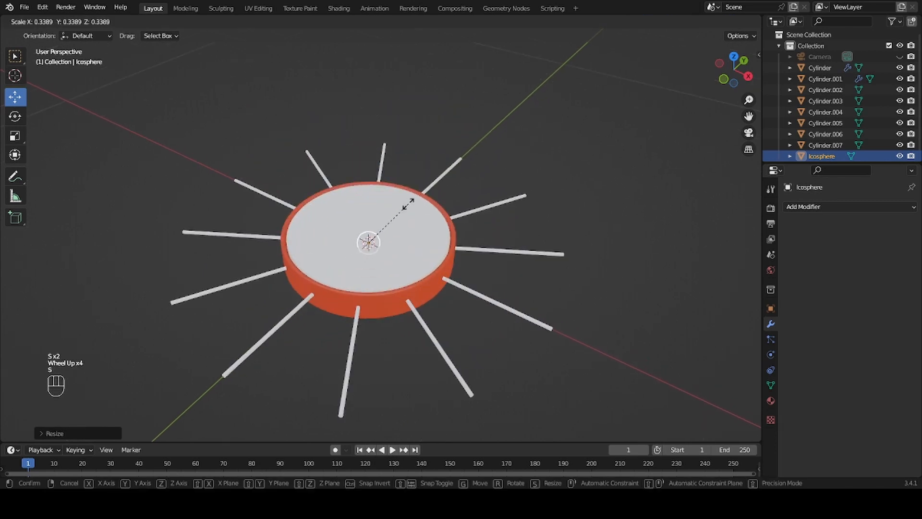
left_click(418, 195)
Move the small sphere along the Y axis to the outer tip of the rod and shade it smooth.
middle_click_drag(418, 197, 417, 230)
left_click_drag(408, 233, 593, 245)
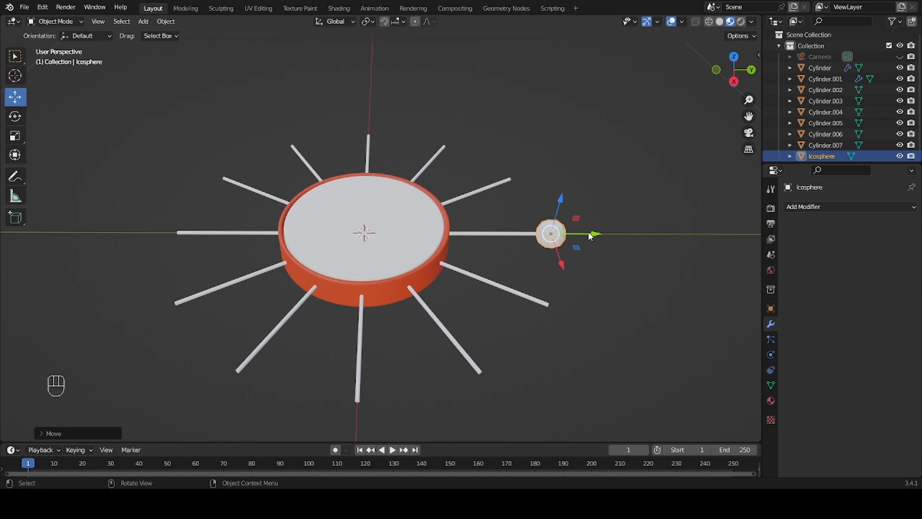
left_click(549, 234)
key("KP_Decimal")
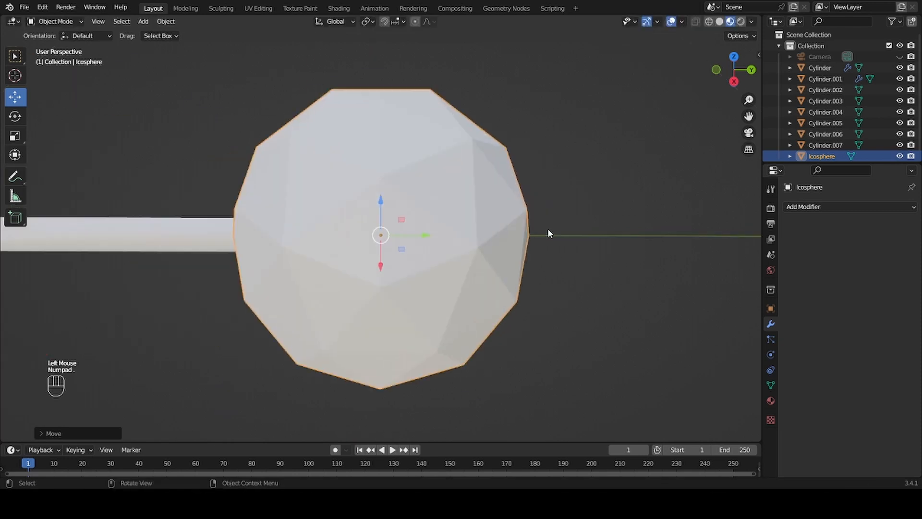
scroll(549, 229, "down", 3)
middle_click_drag(558, 226, 433, 255)
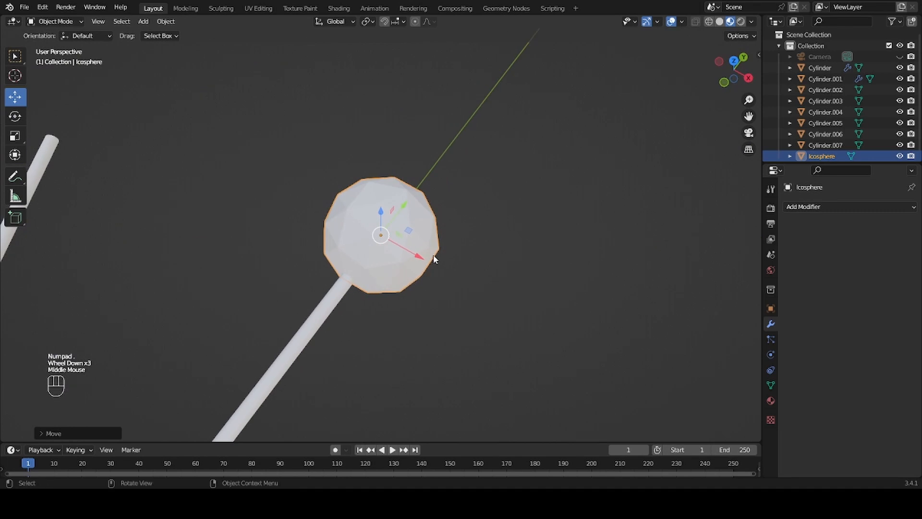
left_click(166, 21)
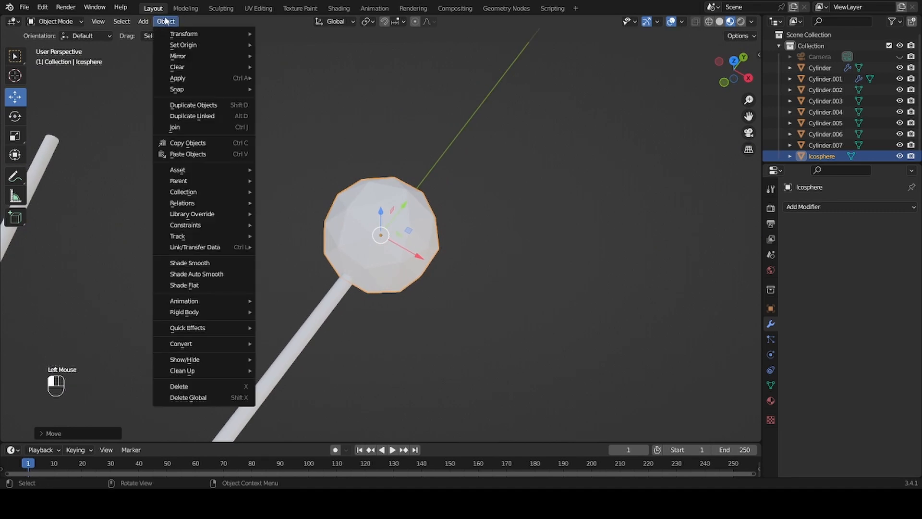
left_click(232, 265)
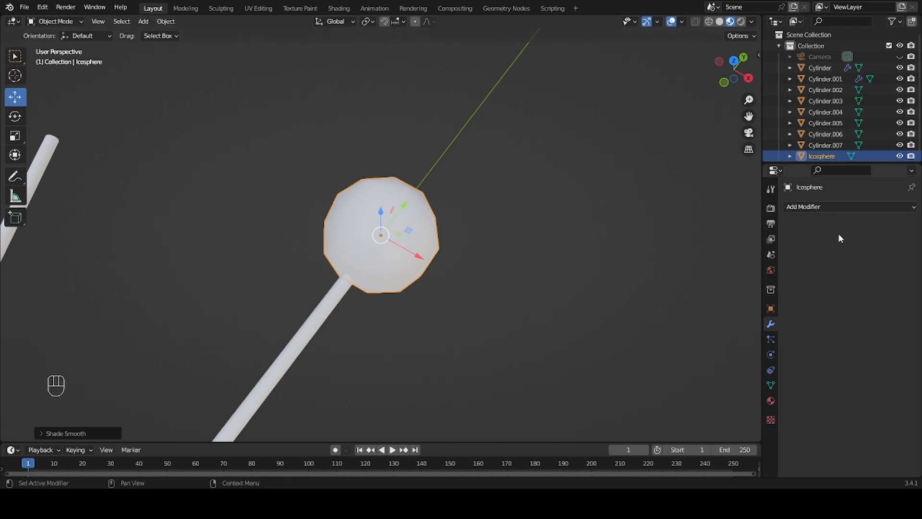
Add a Subdivision Surface modifier to the sphere with a render level of 3.
left_click(815, 206)
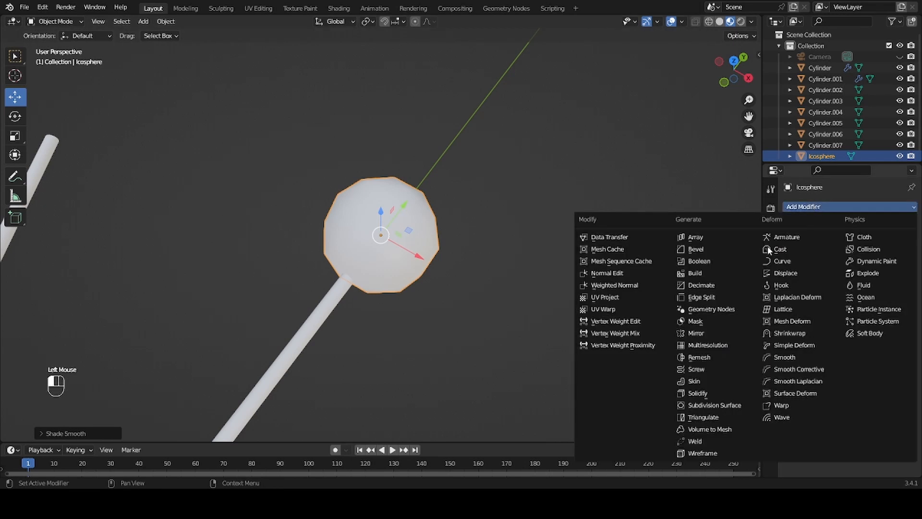
left_click(734, 404)
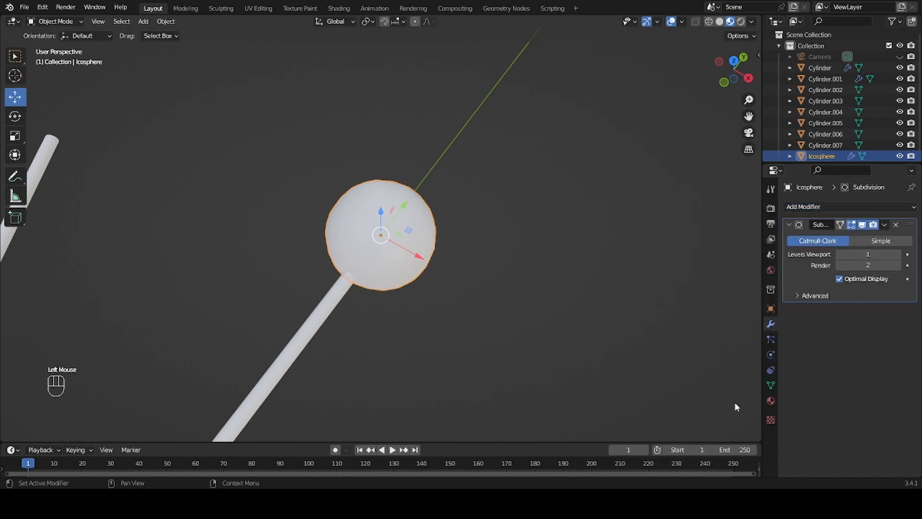
left_click(871, 266)
key("Return")
Mirror the sphere along Y with the disc as mirror object, so the opposite rod gets one, and apply the Mirror modifier.
scroll(417, 265, "down", 8)
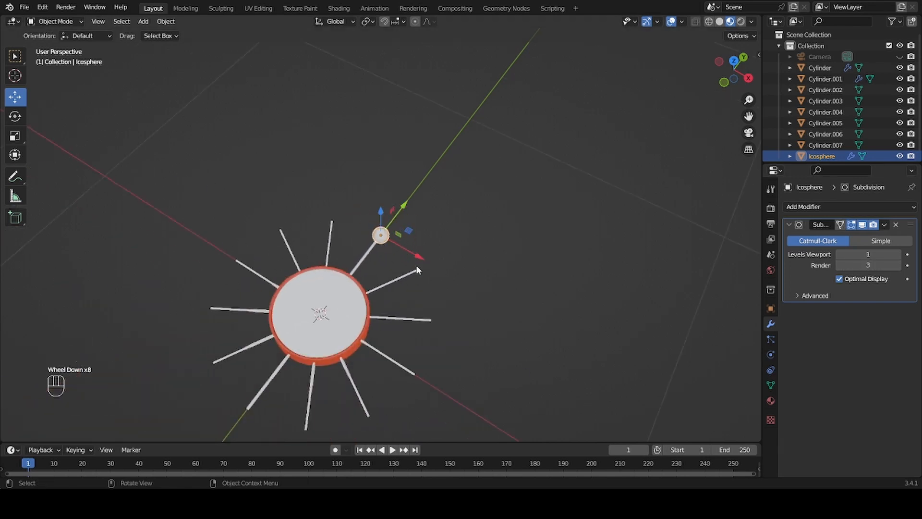
scroll(416, 265, "up", 1)
left_click_drag(748, 116, 809, 29)
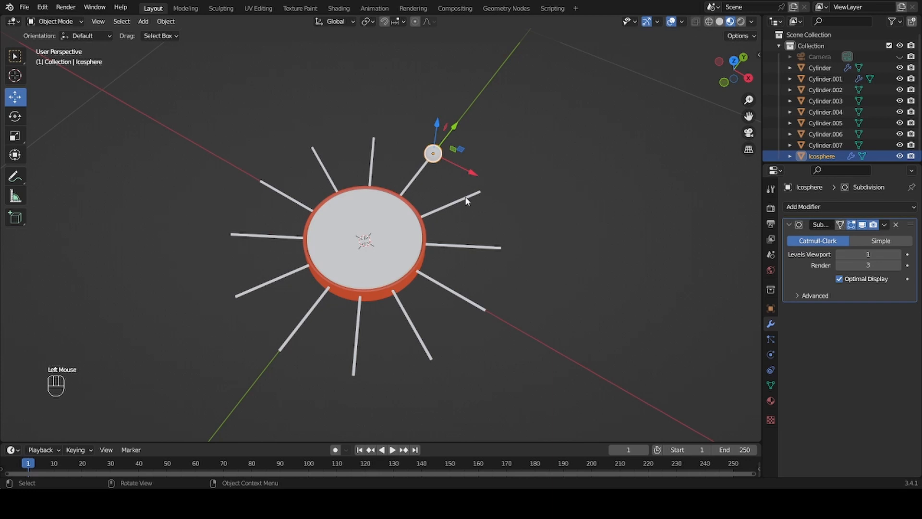
key("KP_7")
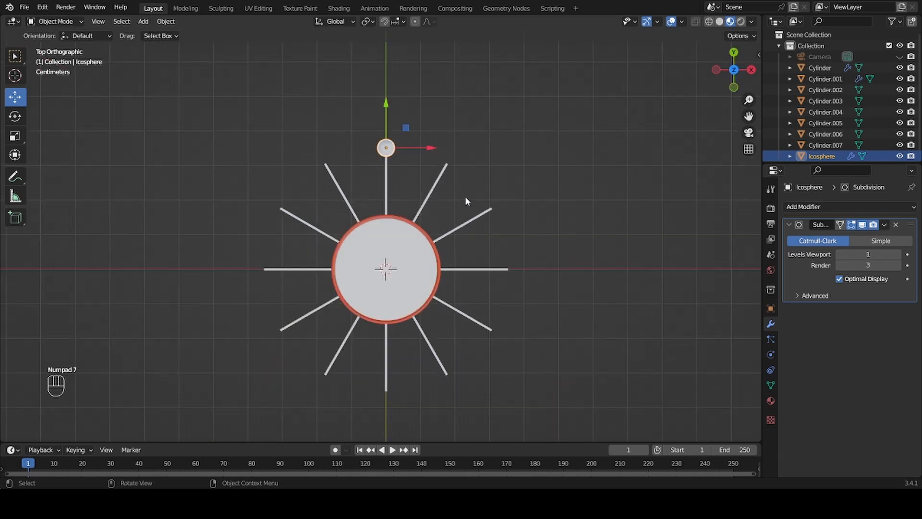
left_click(811, 207)
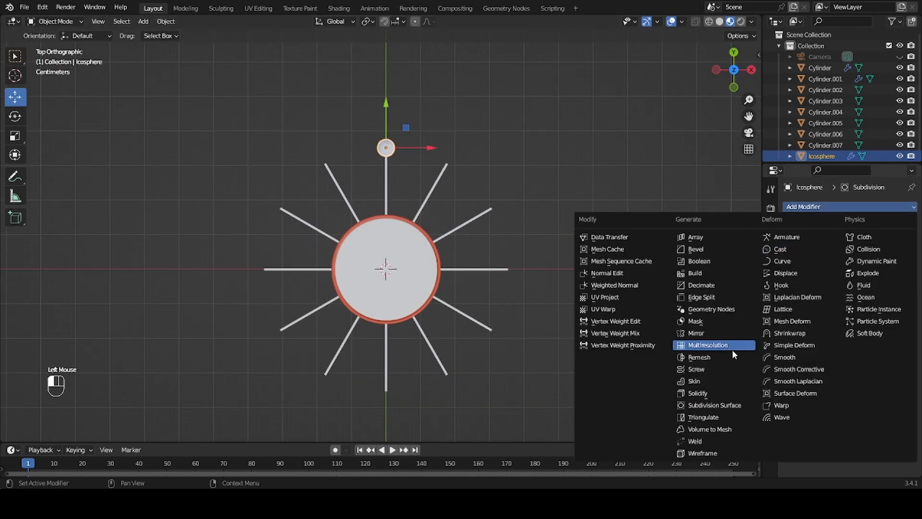
left_click(689, 333)
left_click(895, 366)
left_click(360, 243)
left_click(869, 325)
left_click(884, 310)
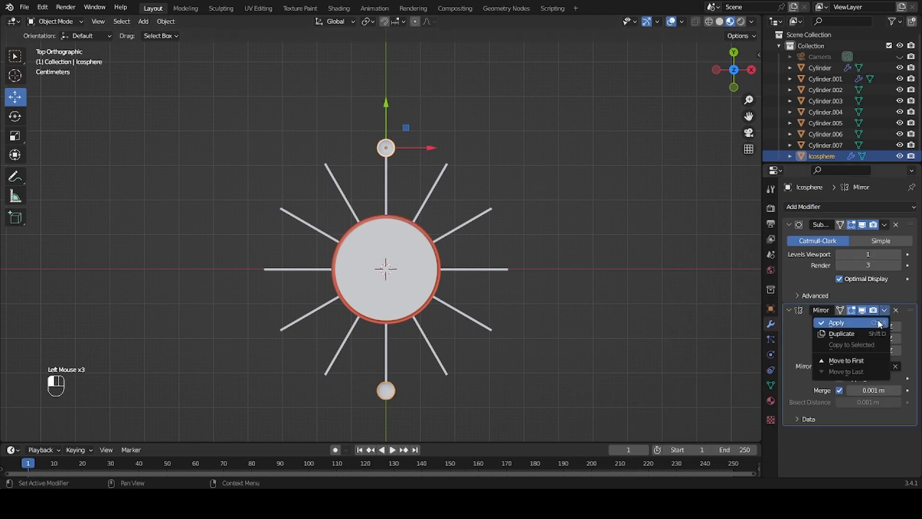
left_click(879, 323)
Set the sphere pair's origin to the 3D cursor, then duplicate the pair and rotate the copy by 30°.
left_click(166, 22)
mouse_move(183, 44)
left_click(289, 67)
key("shift+d")
type("r")
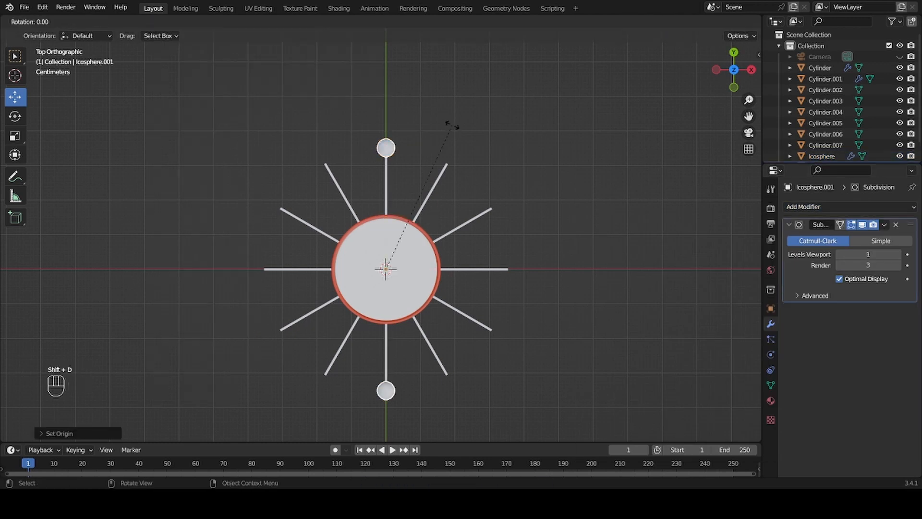
type("30")
key("Return")
Repeat the rotated duplication four more times to cap the remaining rods with spheres, and clear the selection.
key("shift+r")
key("shift+r")
key("shift+r")
key("shift+r")
middle_click_drag(648, 153, 633, 119, "shift")
key("alt+a")
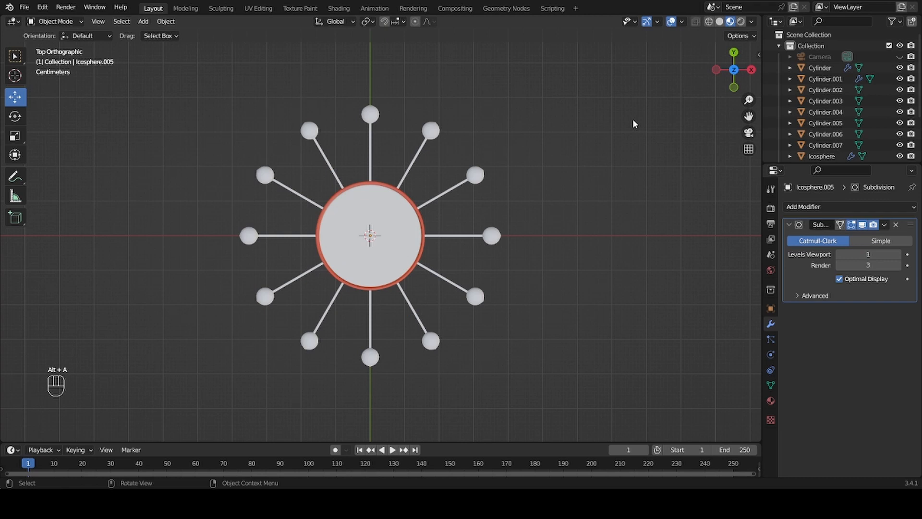
Select all six pairs of rods and join them into one object.
left_click(369, 143)
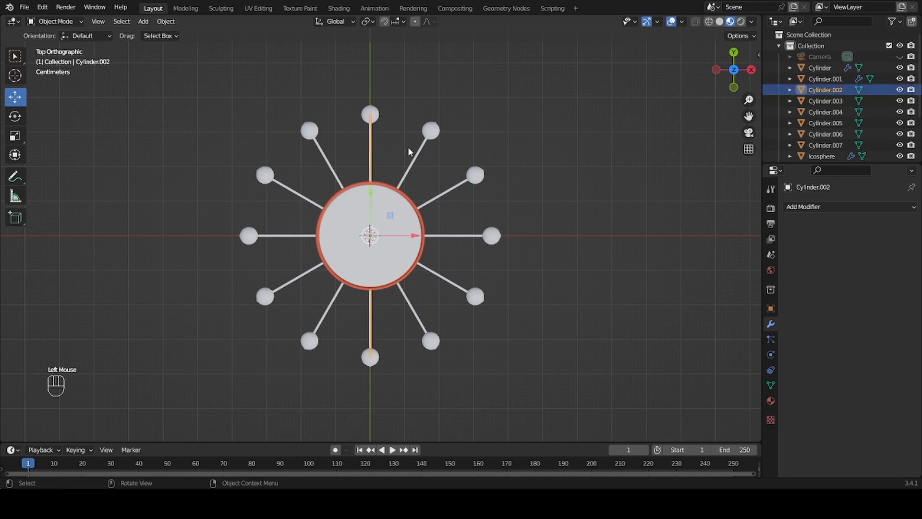
key("shift")
left_click(415, 158, "shift")
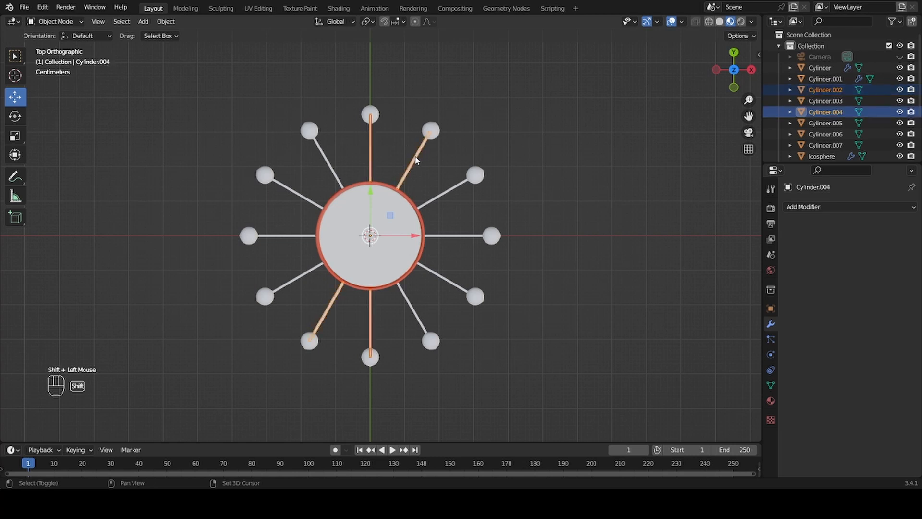
left_click(454, 185, "shift")
left_click(470, 236, "shift")
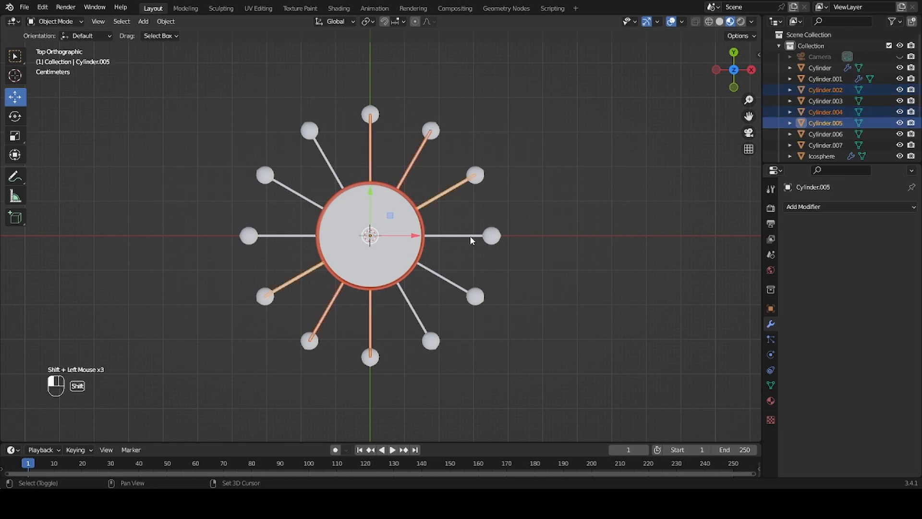
left_click(448, 282, "shift")
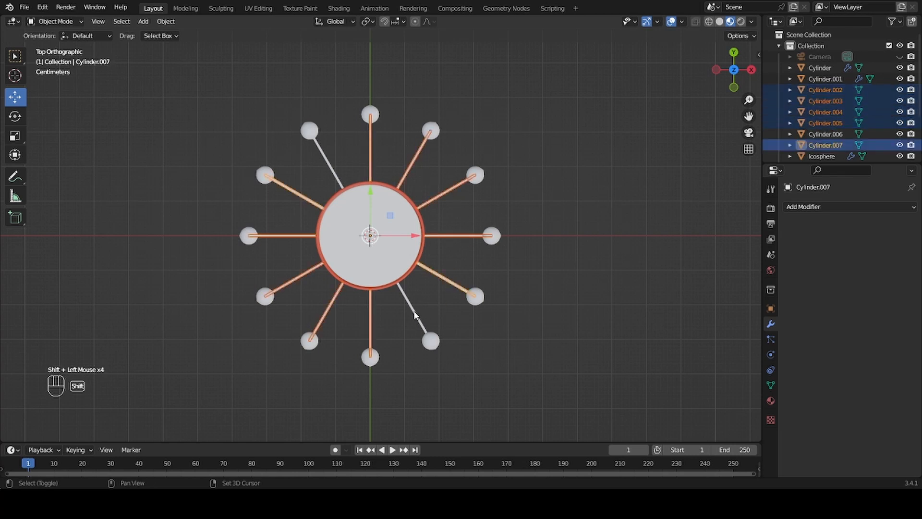
left_click(421, 315, "shift")
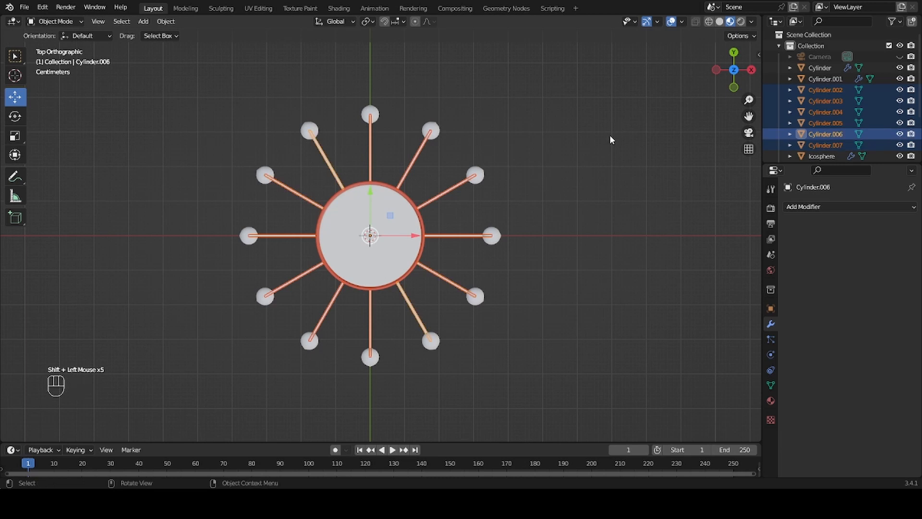
key("ctrl+j")
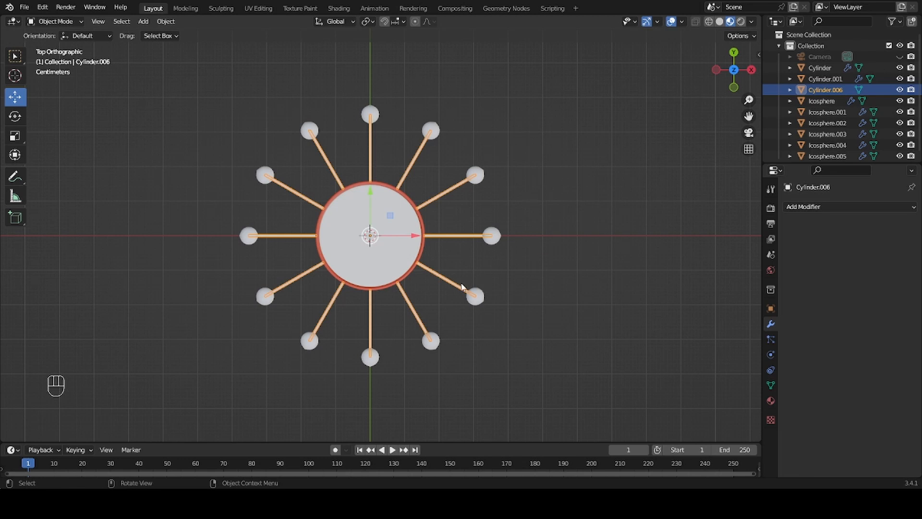
Give the joined rods a new material with a near-black base color, value 0.008.
left_click(771, 401)
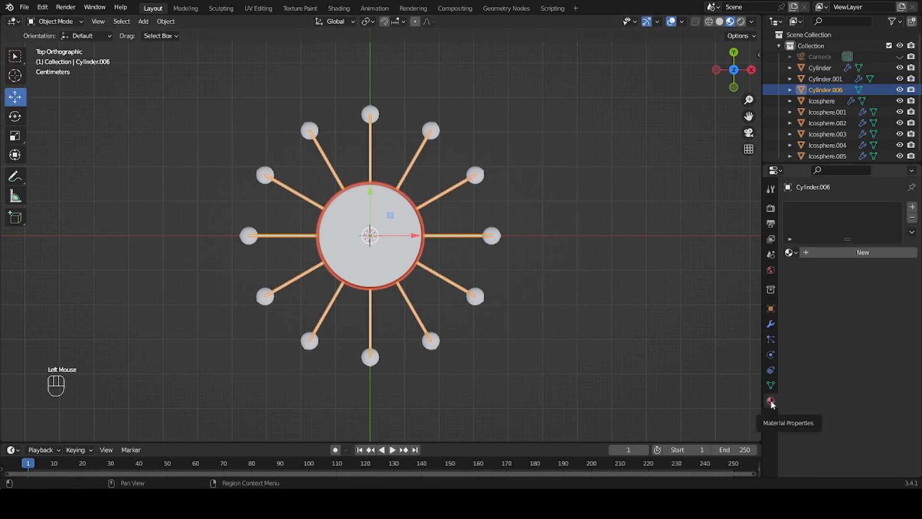
left_click(849, 252)
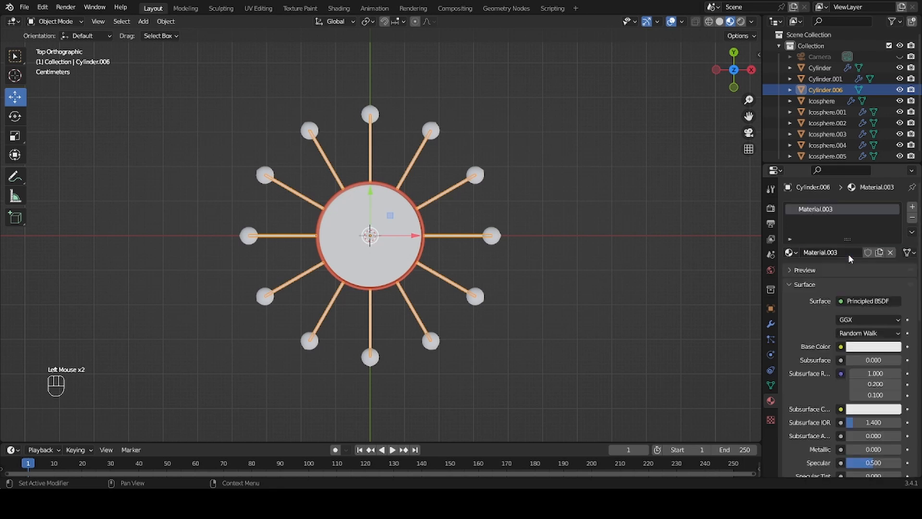
left_click(870, 346)
left_click(894, 263)
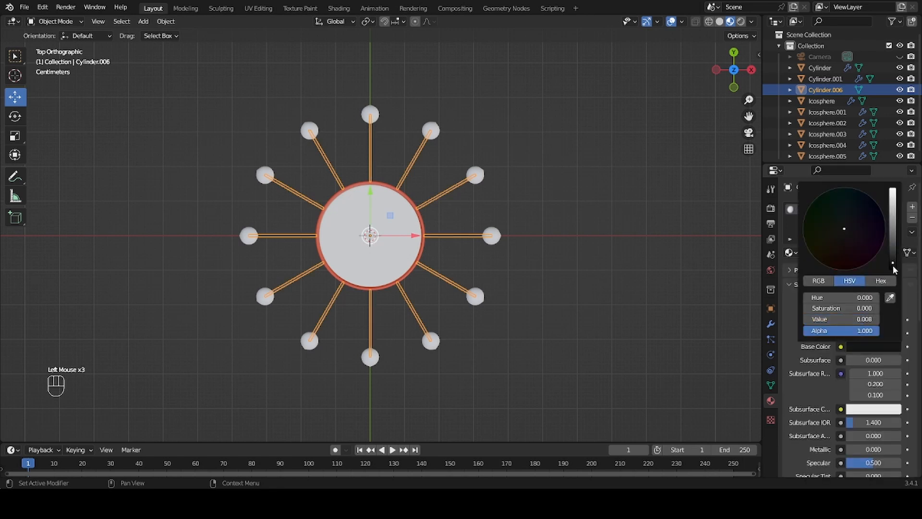
Set the rod material's Metallic to 0.5 and deselect the rods.
scroll(809, 381, "down", 2)
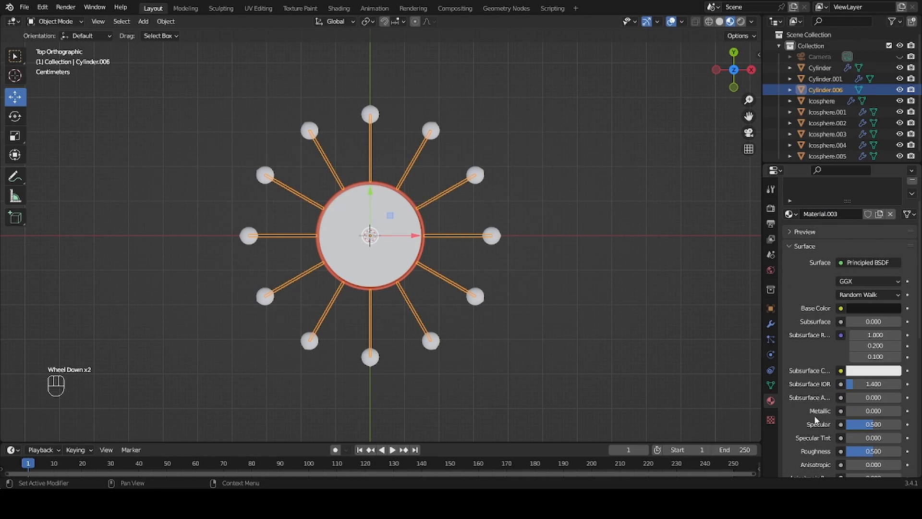
left_click(879, 410)
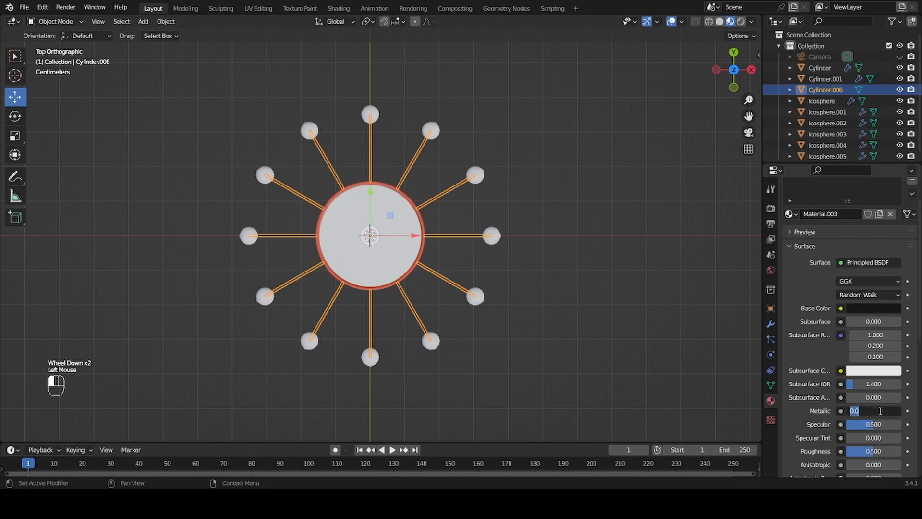
type("0.5")
key("Return")
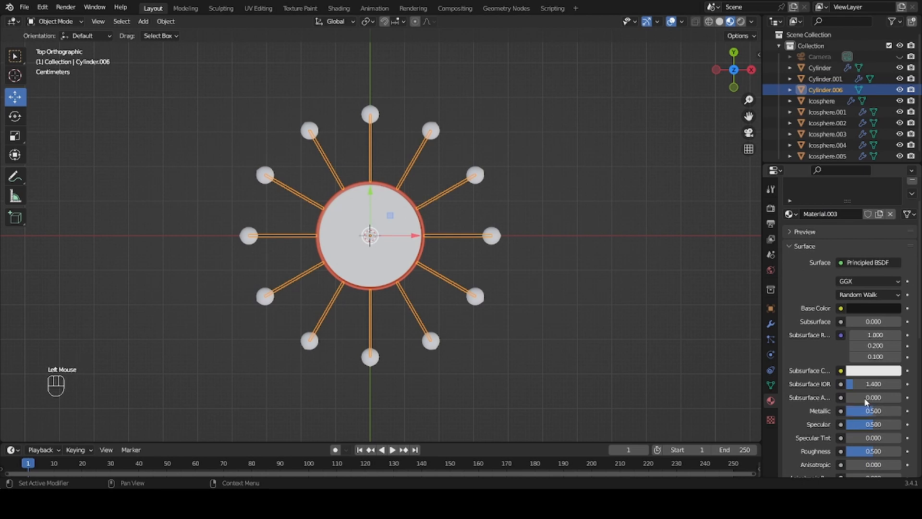
left_click(551, 216)
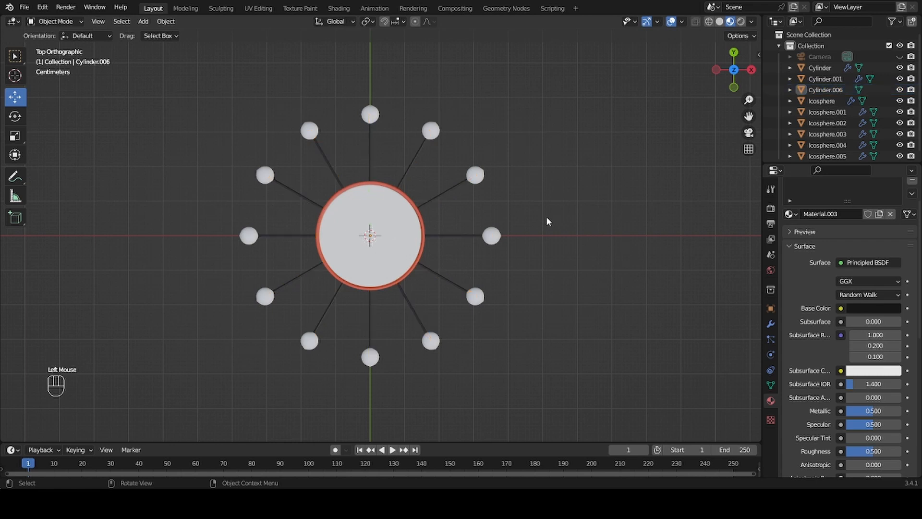
scroll(546, 217, "up", 3)
middle_click_drag(613, 262, 620, 203)
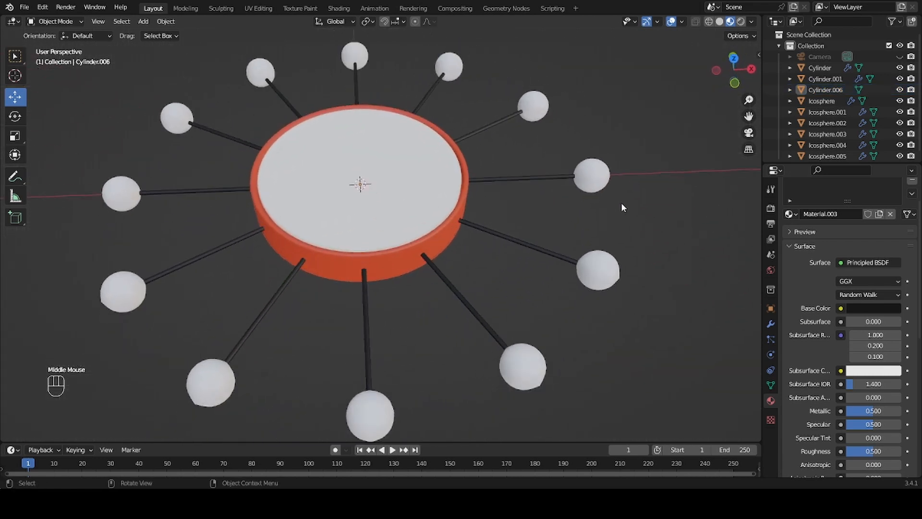
key("KP_7")
scroll(623, 203, "down", 3)
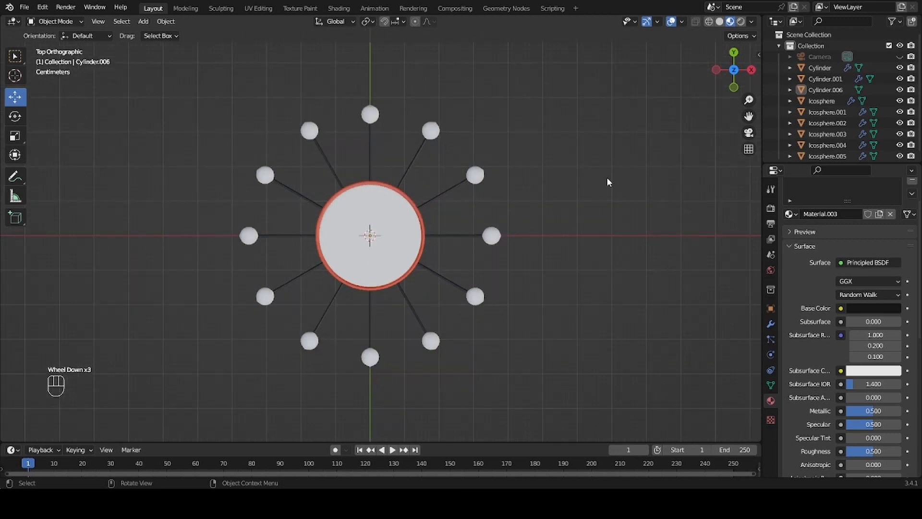
scroll(814, 282, "up", 2)
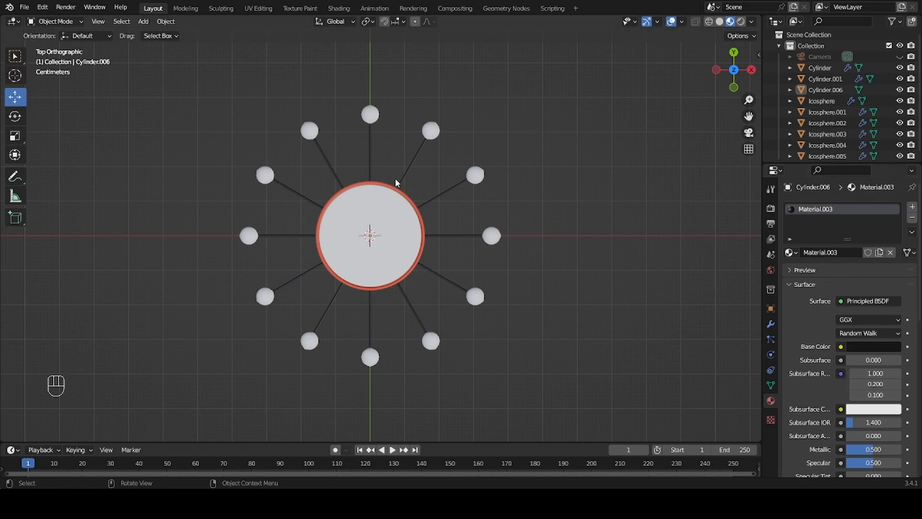
scroll(396, 183, "up", 4)
scroll(461, 195, "down", 3)
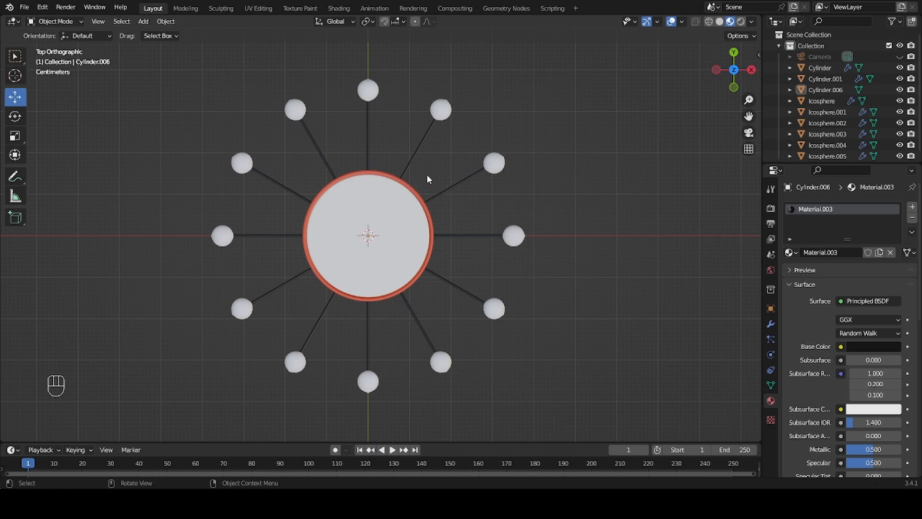
Copy the base's red-orange material and paste it into a new material on the sphere pair along the Y axis.
left_click(416, 194)
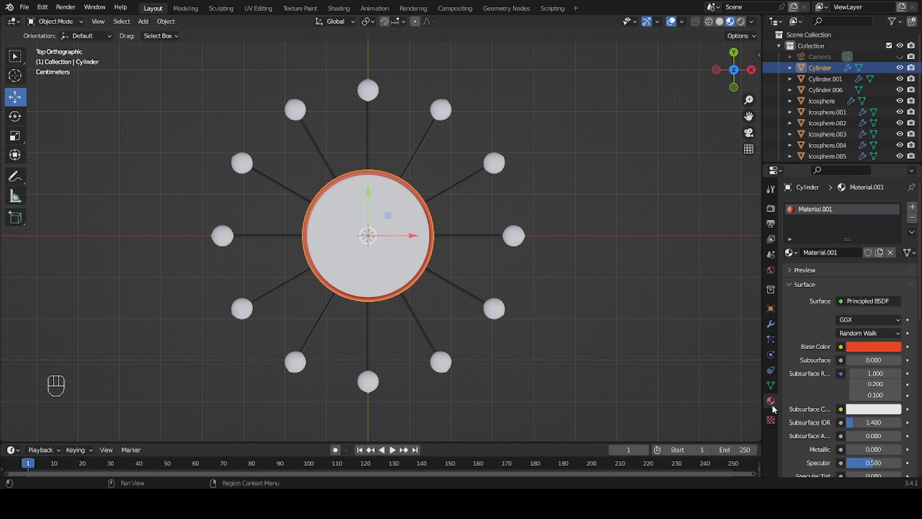
left_click(912, 232)
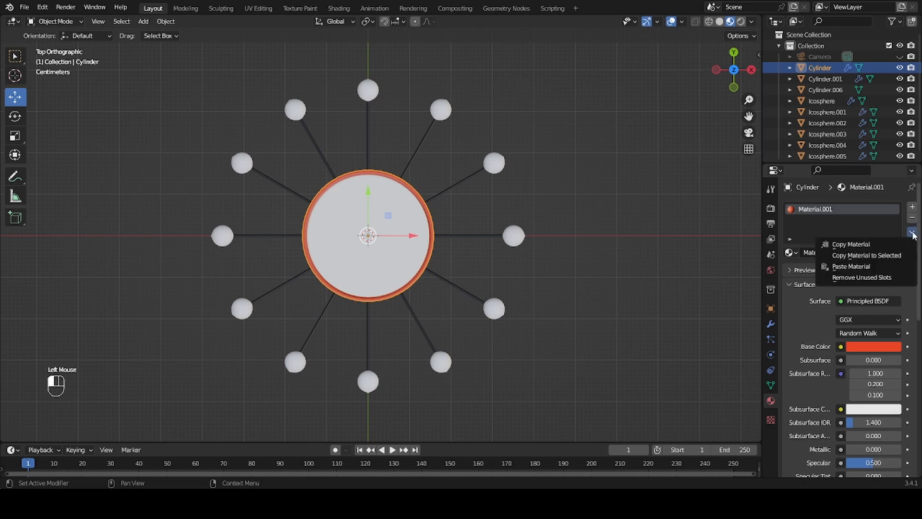
left_click(881, 242)
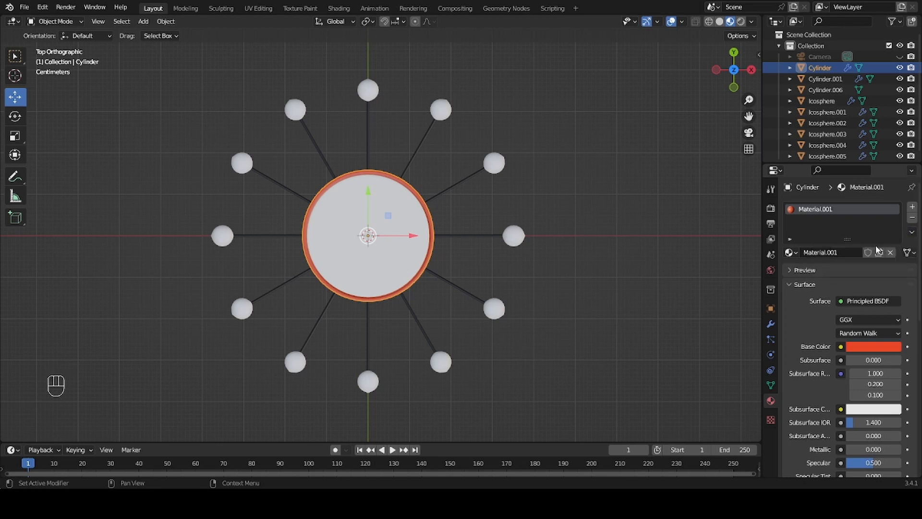
left_click(368, 91)
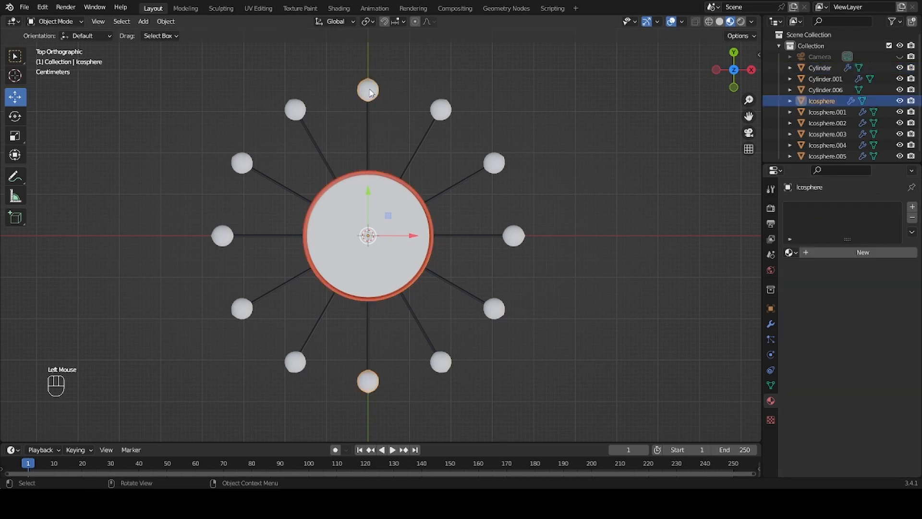
left_click(862, 253)
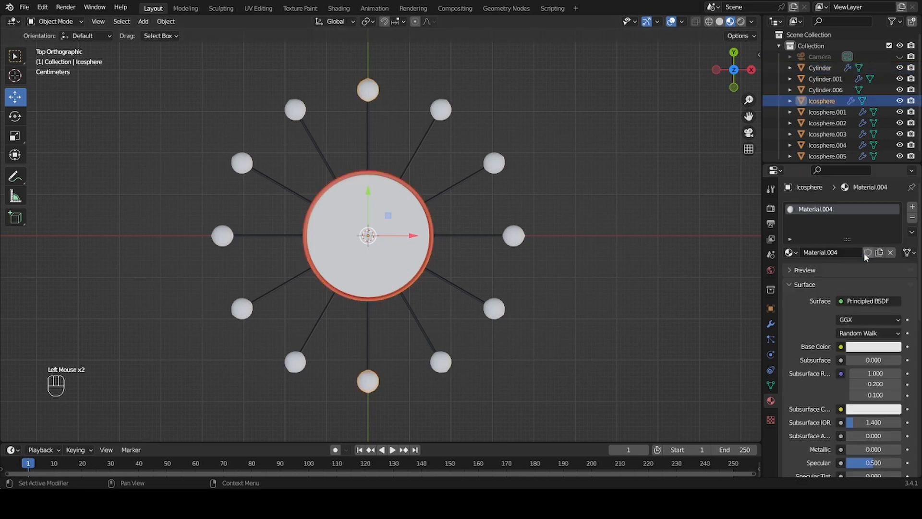
left_click(912, 233)
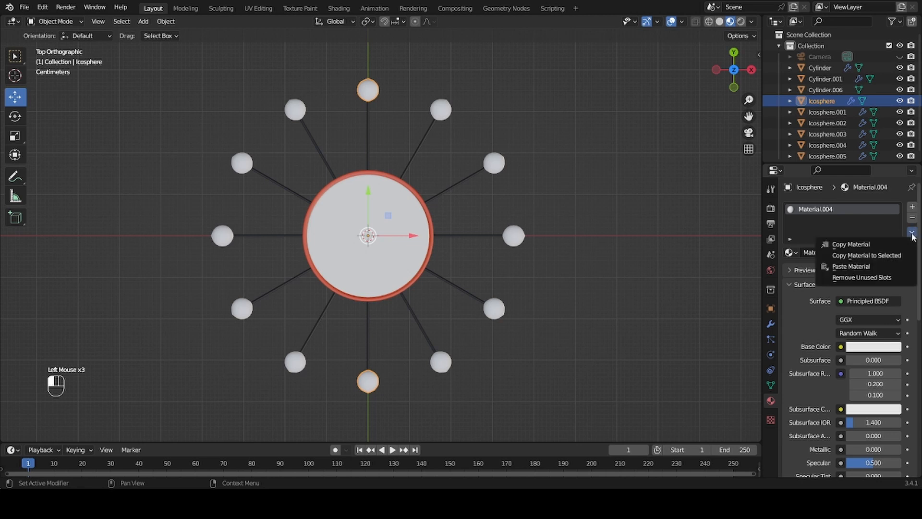
left_click(900, 267)
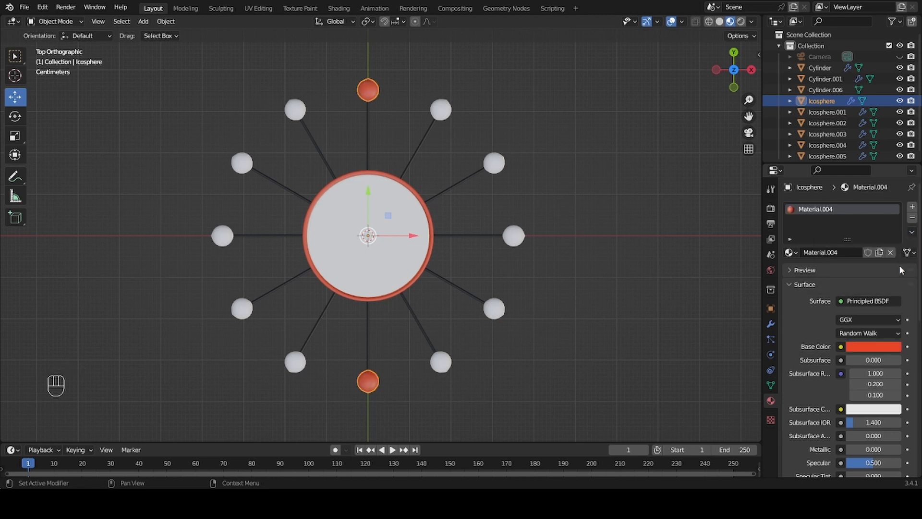
Give the sphere pair along the X axis a new material and paste the copied red-orange material into it.
left_click(519, 238)
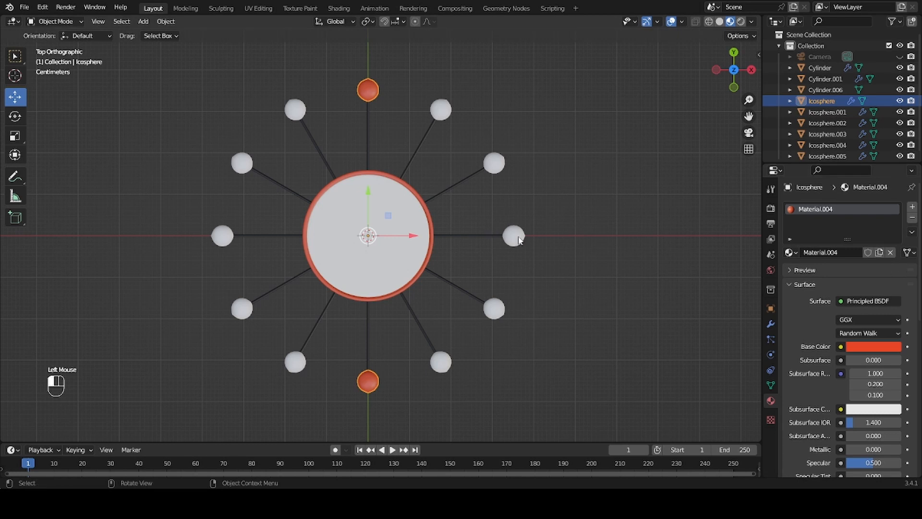
left_click(867, 254)
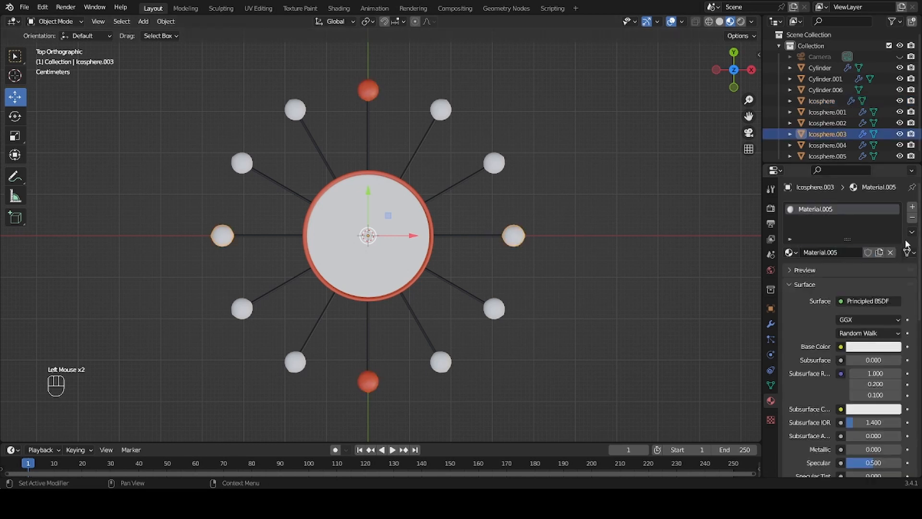
left_click(911, 232)
left_click(902, 266)
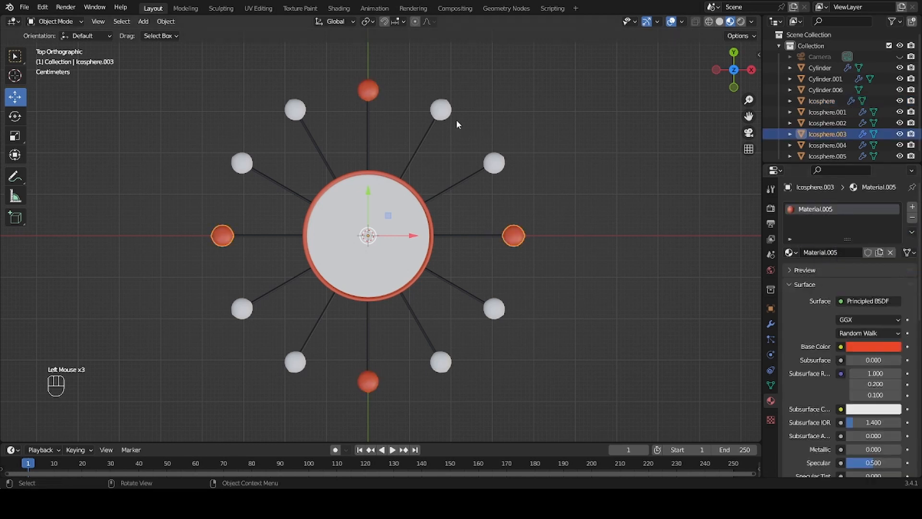
Give the sphere pair one rod clockwise from the Y axis a new material with an orange base color.
left_click(448, 116)
left_click(838, 250)
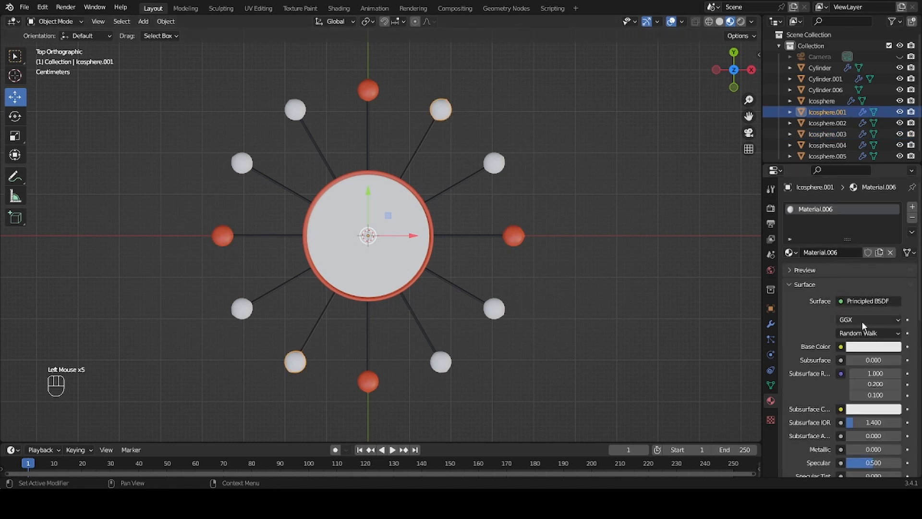
left_click(871, 347)
left_click(829, 267)
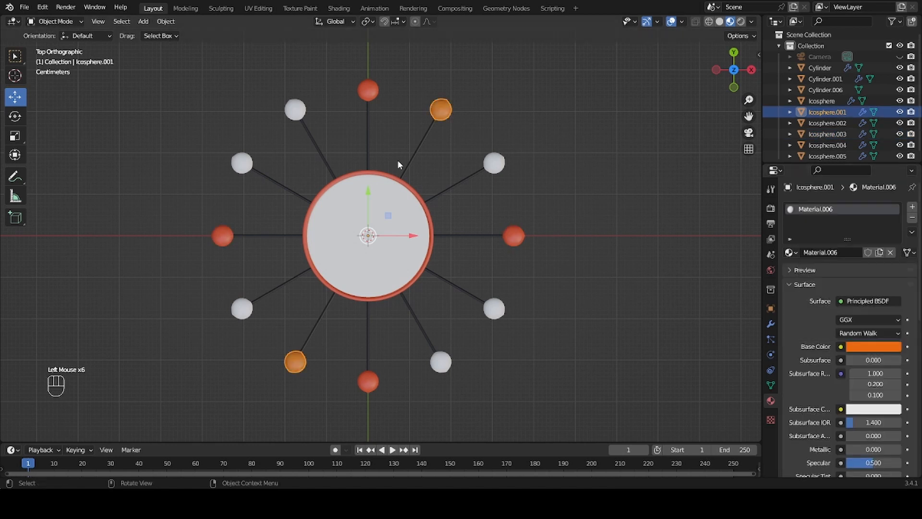
Give the sphere pair one rod counterclockwise from the Y axis a new yellowish-orange material with hue 0.040 and saturation 0.990.
left_click(297, 115)
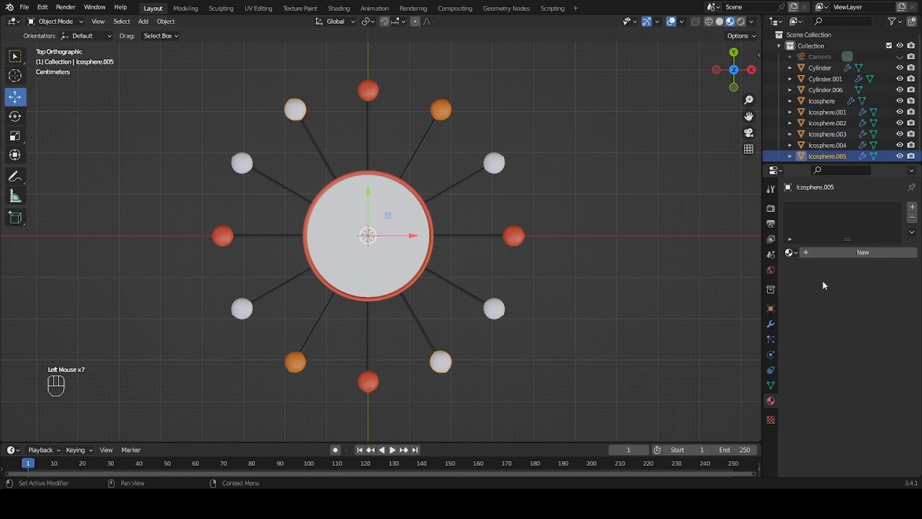
left_click(858, 251)
left_click(870, 347)
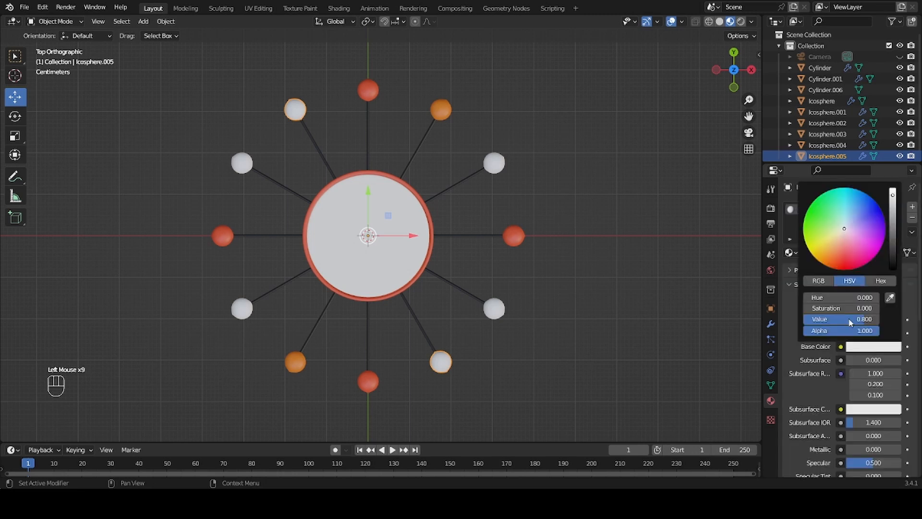
left_click(827, 265)
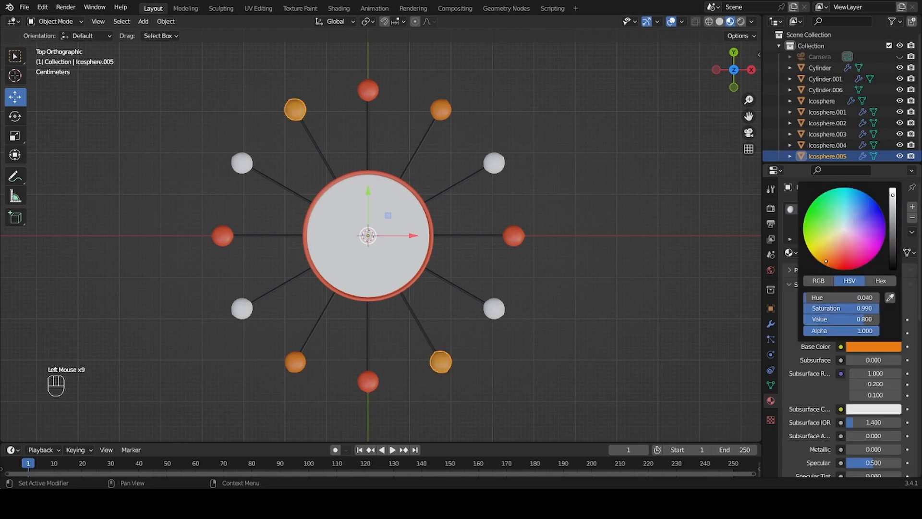
Give the sphere pair two rods clockwise from the Y axis a new material with a bright red base color.
left_click(498, 165)
left_click(861, 252)
left_click(870, 346)
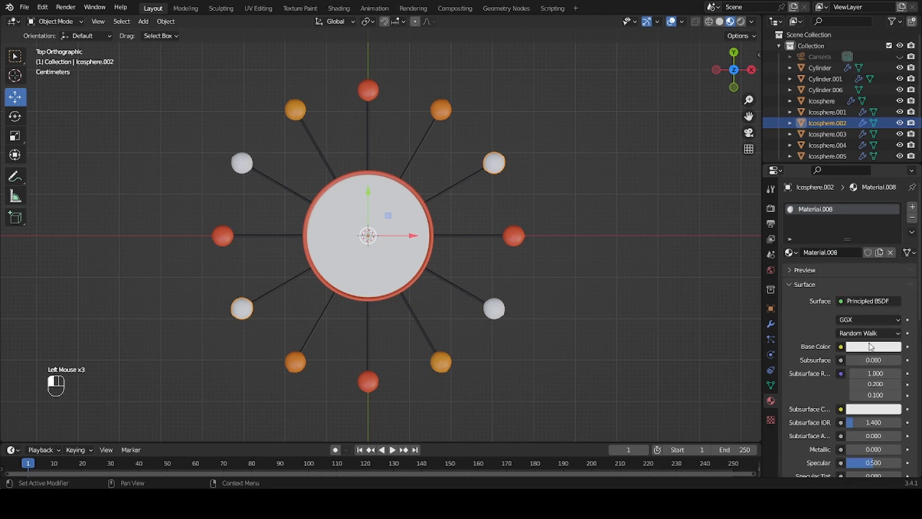
left_click(840, 265)
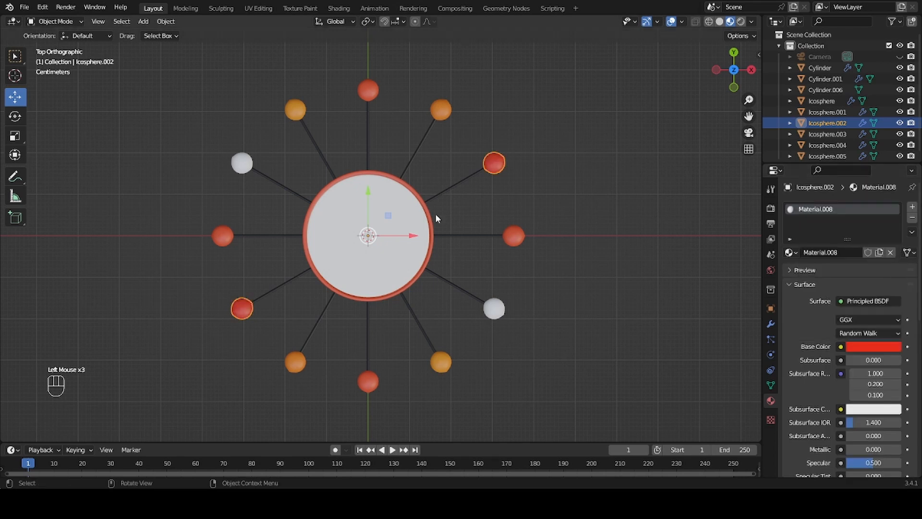
Give the last uncolored sphere pair a new material with a pure white base color, value 1.000.
left_click(244, 164)
left_click(837, 251)
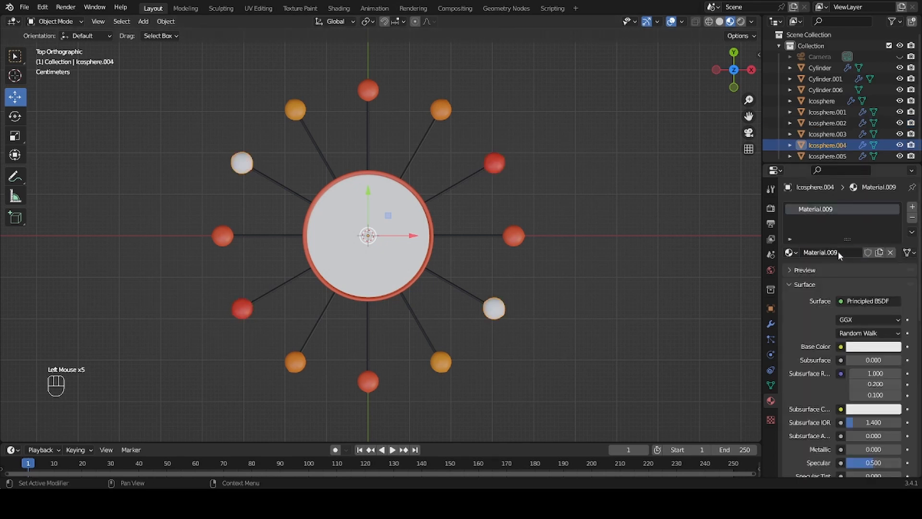
left_click(874, 347)
left_click_drag(894, 198, 894, 193)
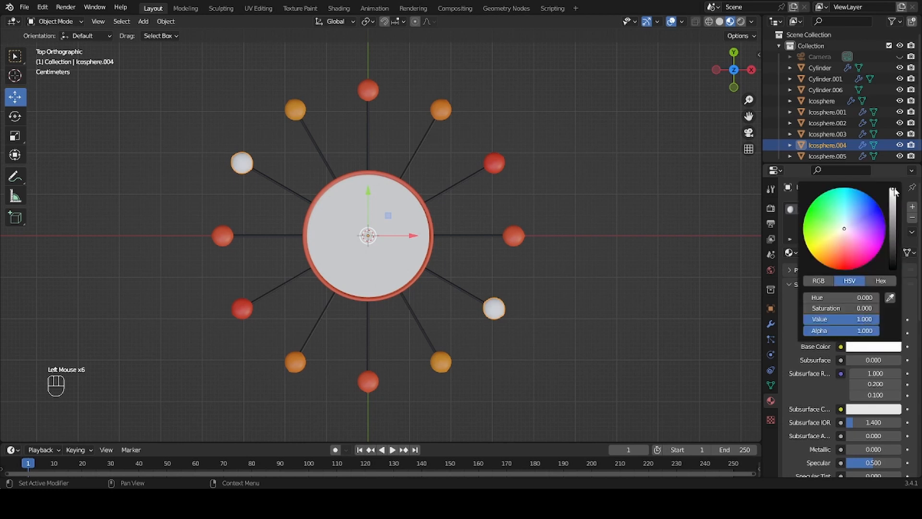
Add a cylinder mesh at the center of the disc.
scroll(600, 187, "down", 2)
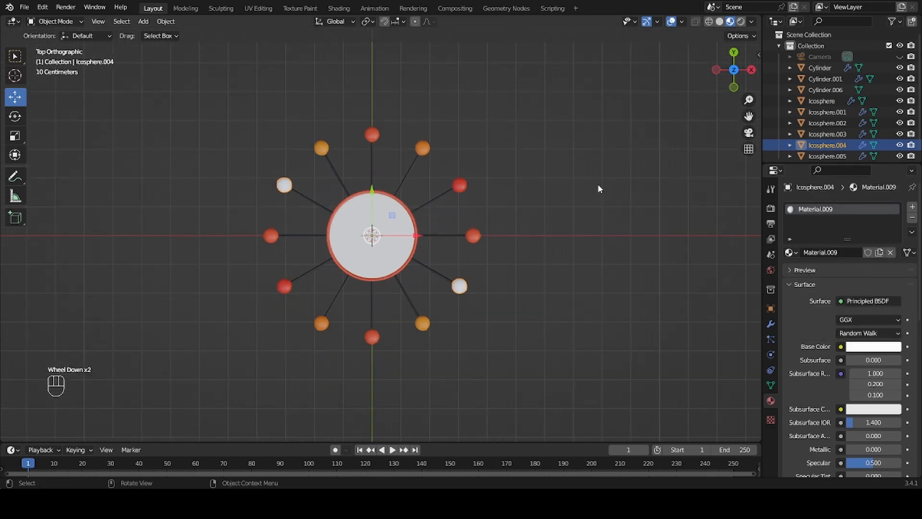
scroll(597, 187, "up", 2)
middle_click_drag(599, 186, 564, 151)
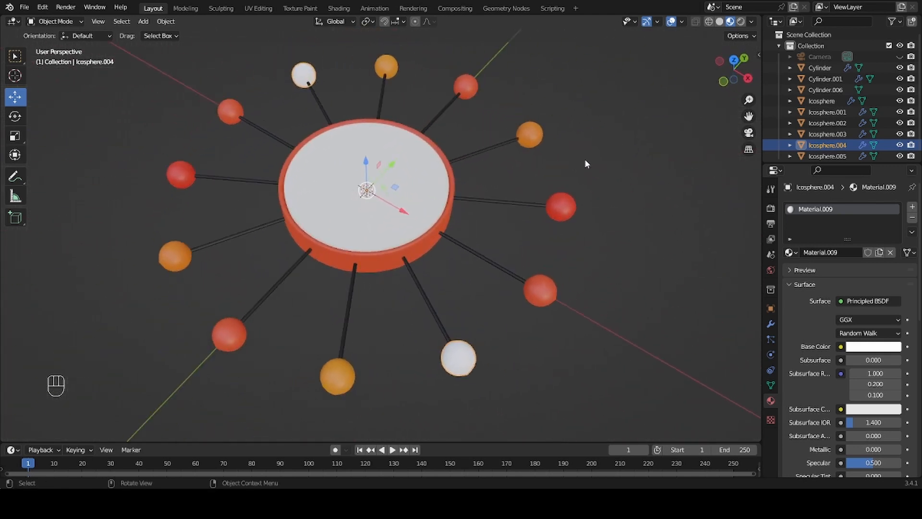
scroll(584, 164, "down", 5)
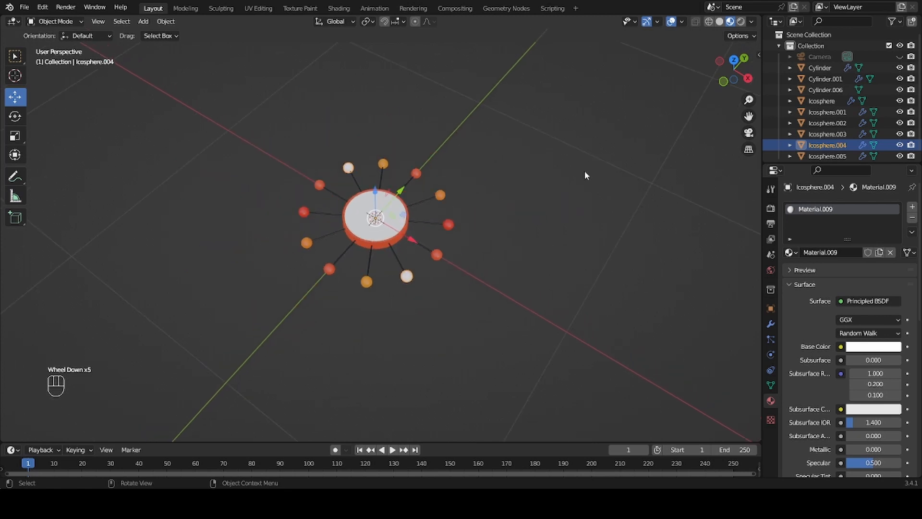
middle_click_drag(584, 173, 597, 168)
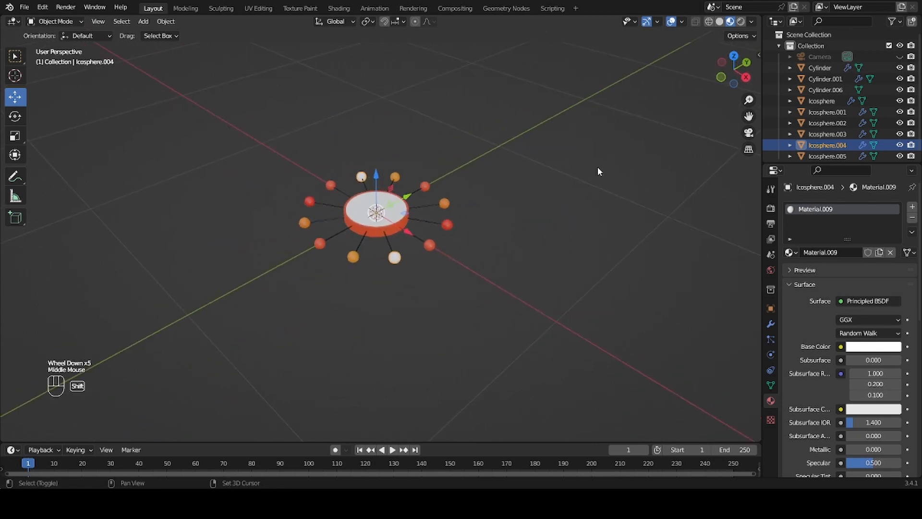
key("shift+a")
mouse_move(598, 168)
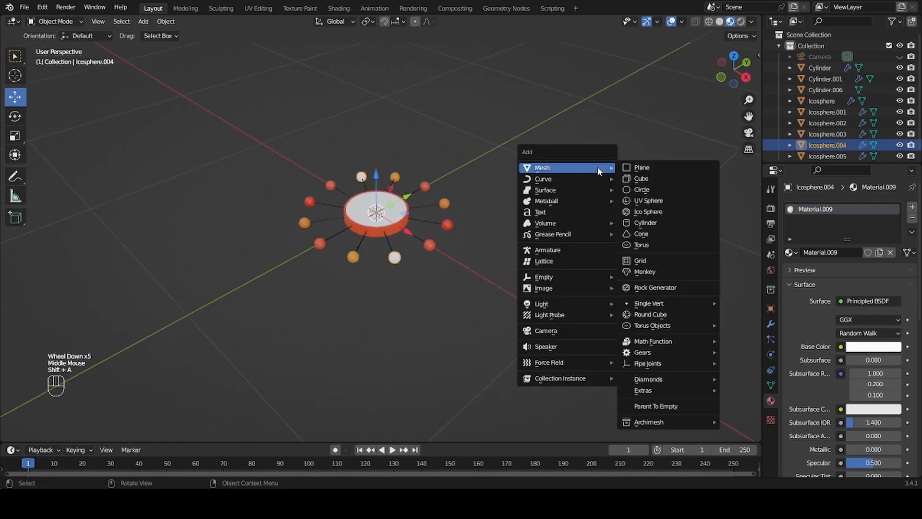
left_click(663, 222)
scroll(663, 221, "down", 2)
middle_click_drag(661, 209, 650, 140)
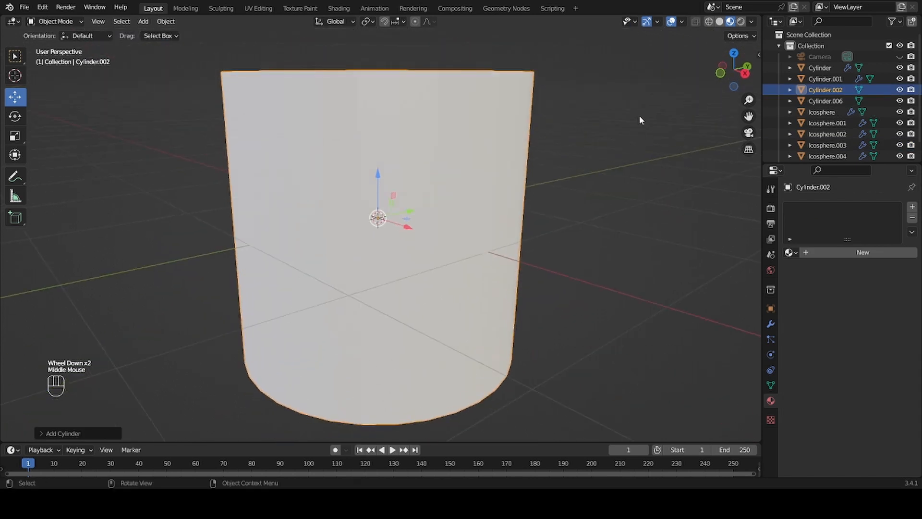
Scale the new cylinder down in several passes until it is a tiny pin inside the disc.
key("s")
left_click(390, 208)
scroll(390, 208, "up", 3)
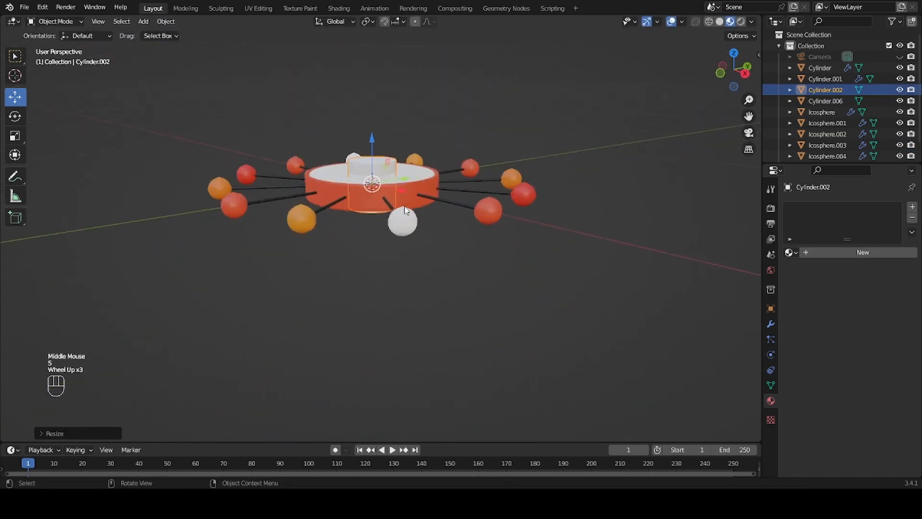
key("s")
left_click(433, 139)
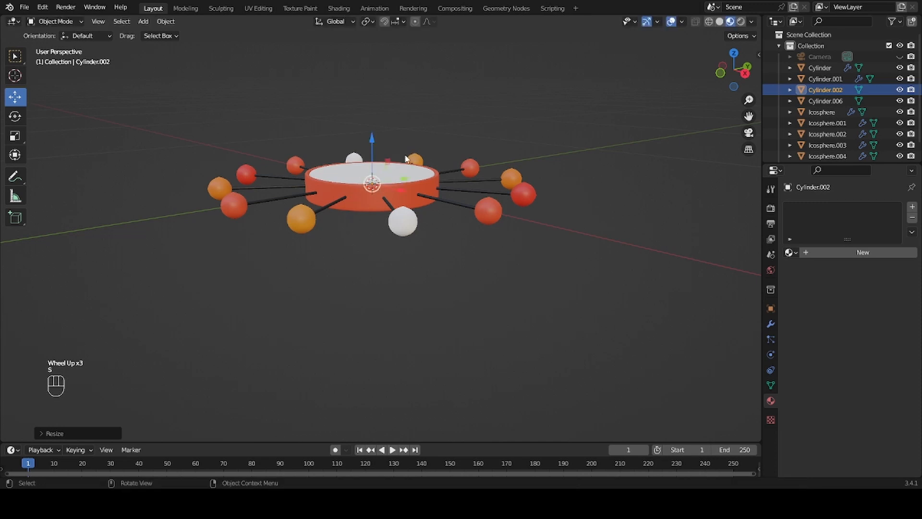
key("KP_Decimal")
scroll(422, 144, "down", 5)
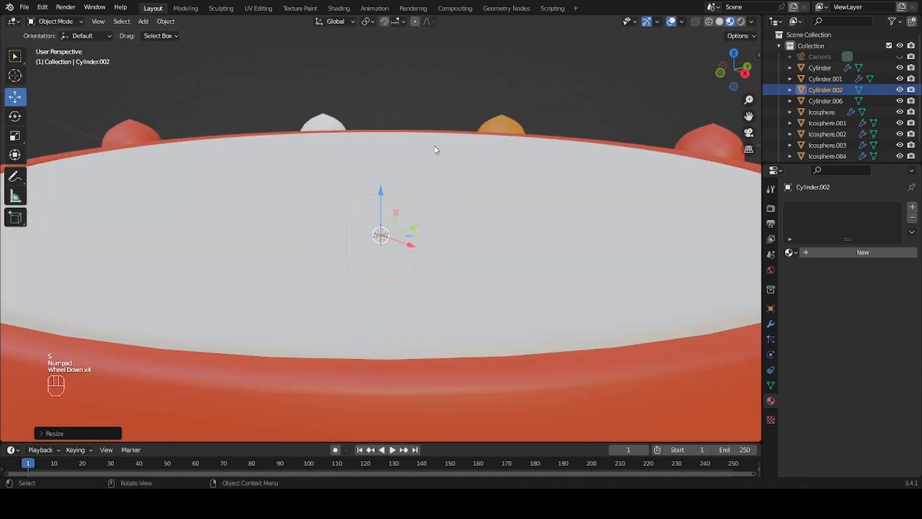
key("s")
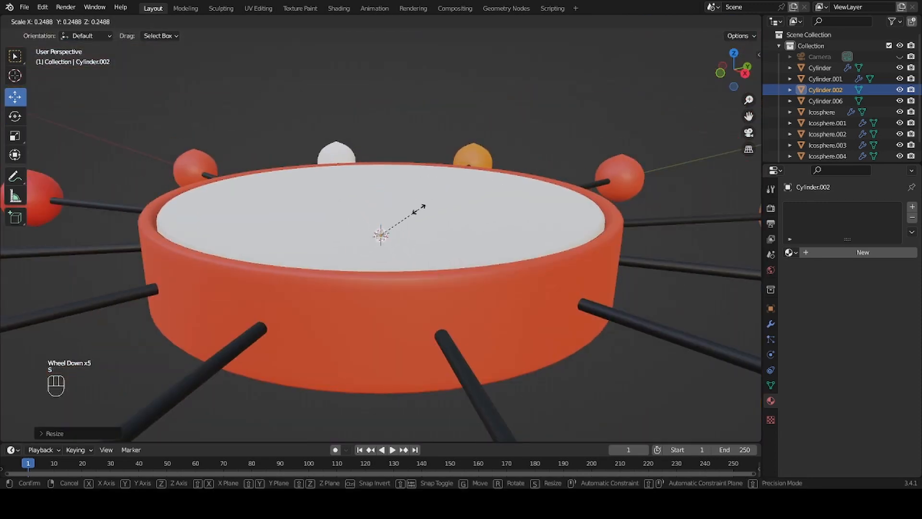
left_click(417, 213)
Raise the small central cylinder along Z until its upper half sticks out above the disc's white face.
left_click_drag(381, 192, 382, 158)
key("KP_Decimal")
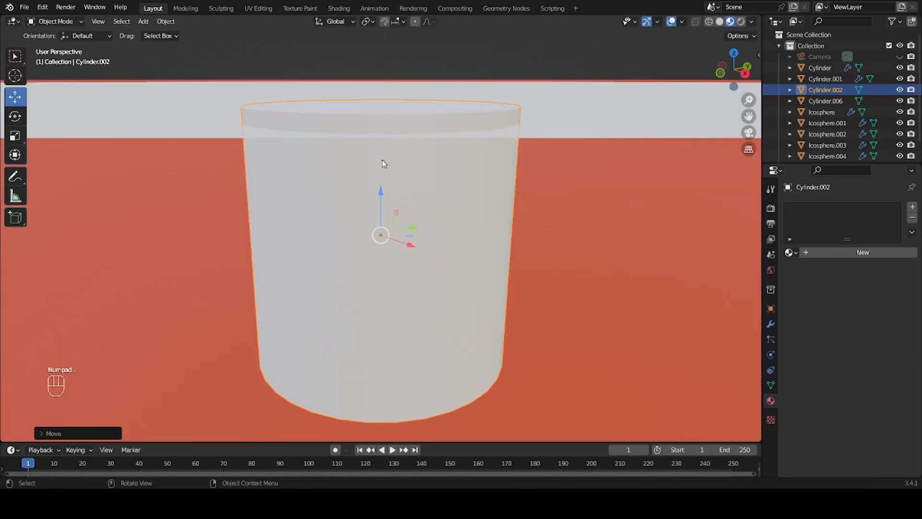
scroll(385, 164, "down", 3)
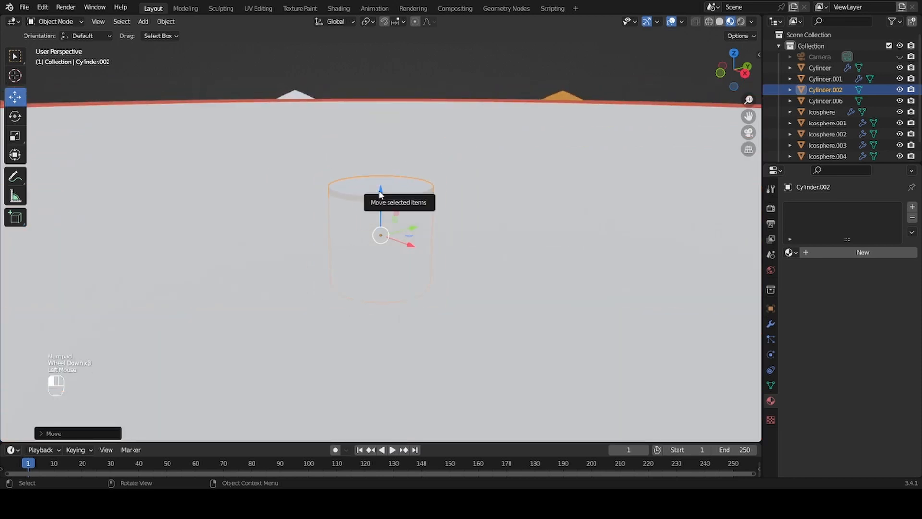
left_click_drag(381, 189, 378, 141)
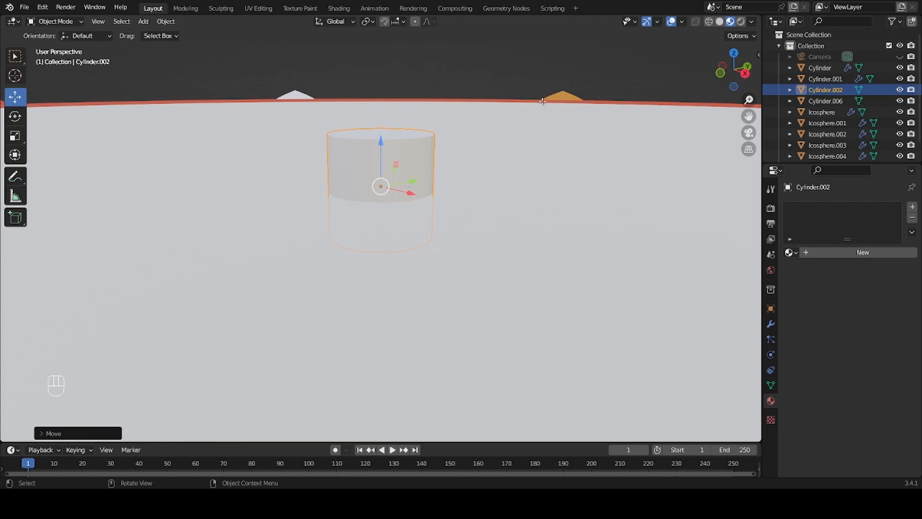
Add three loop cuts around the small cylinder: just above the white face, near the top rim, and midway between them.
key("Tab")
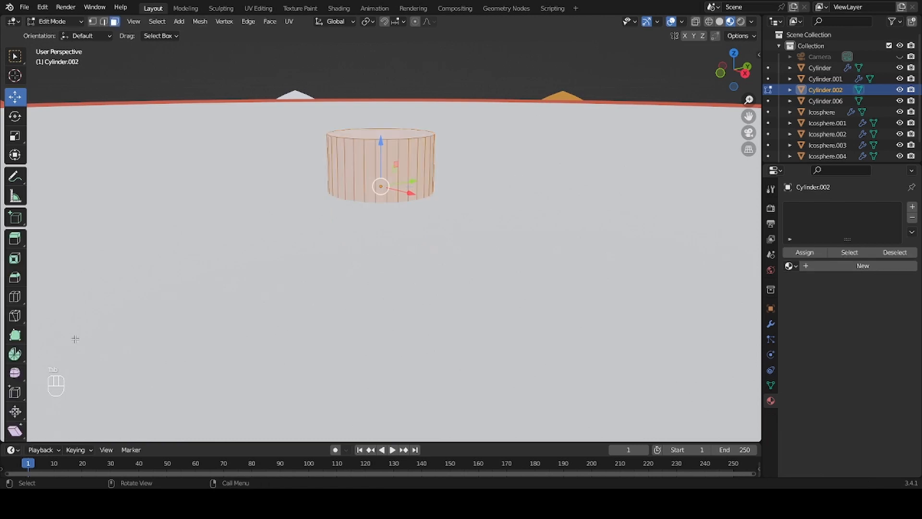
left_click(15, 296)
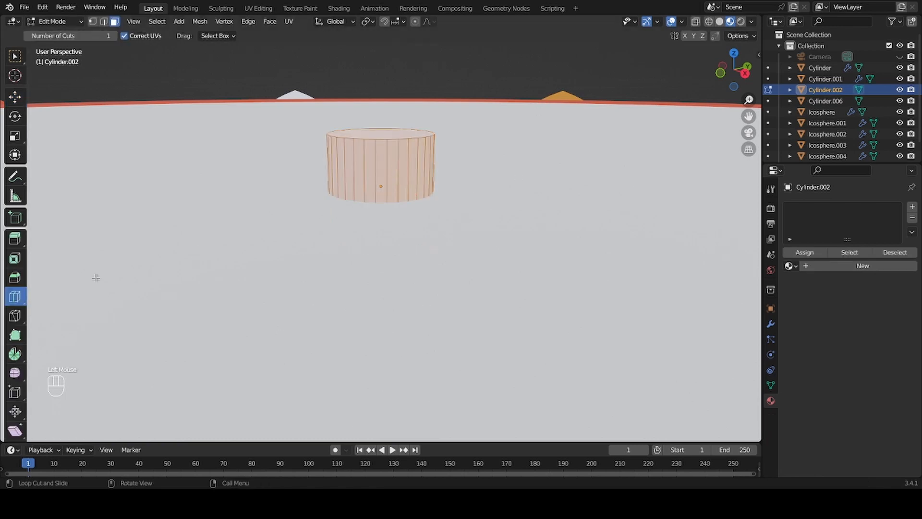
left_click(397, 202)
left_click_drag(400, 170, 402, 149)
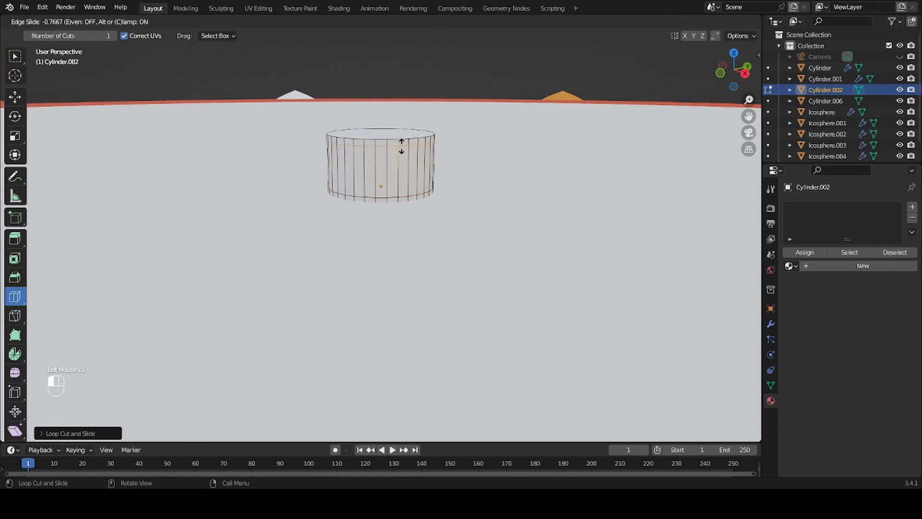
left_click(402, 150)
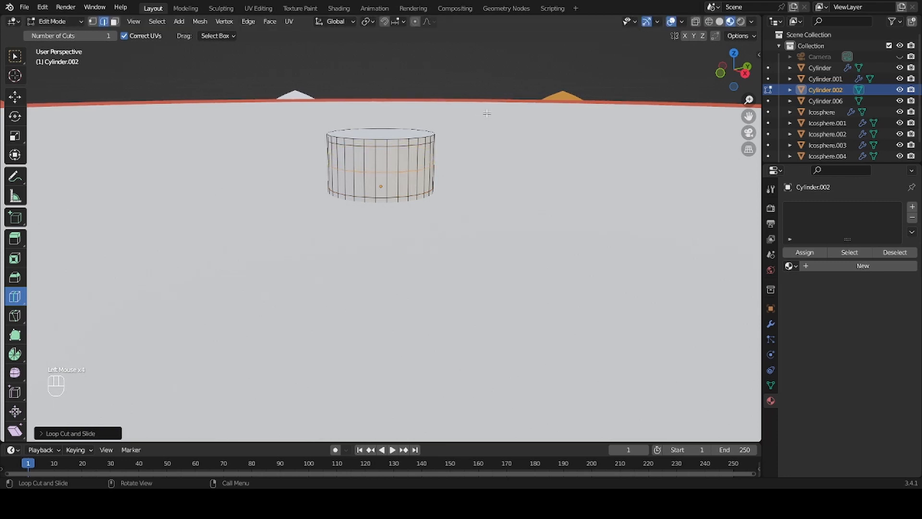
Inset the small cylinder's top face twice, leaving an inner circle about half its diameter.
middle_click_drag(476, 119, 445, 115)
left_click(15, 98)
left_click(114, 21)
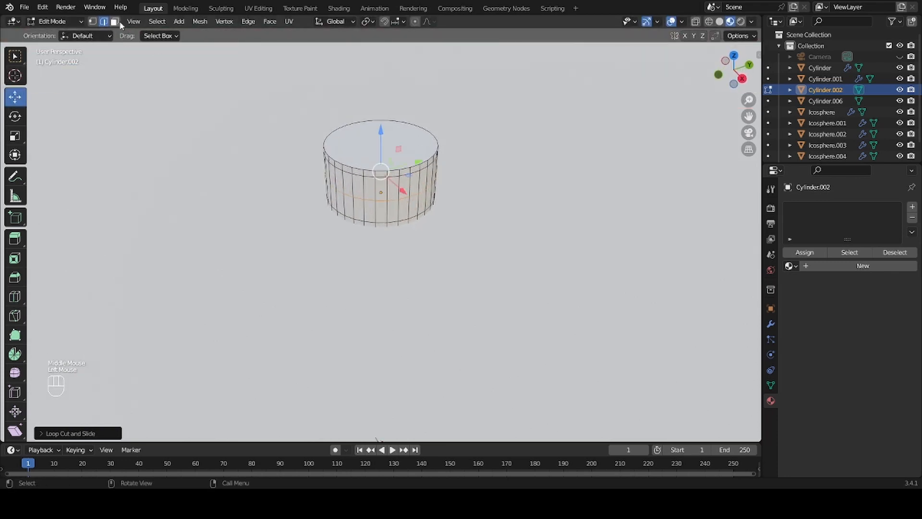
left_click(387, 139)
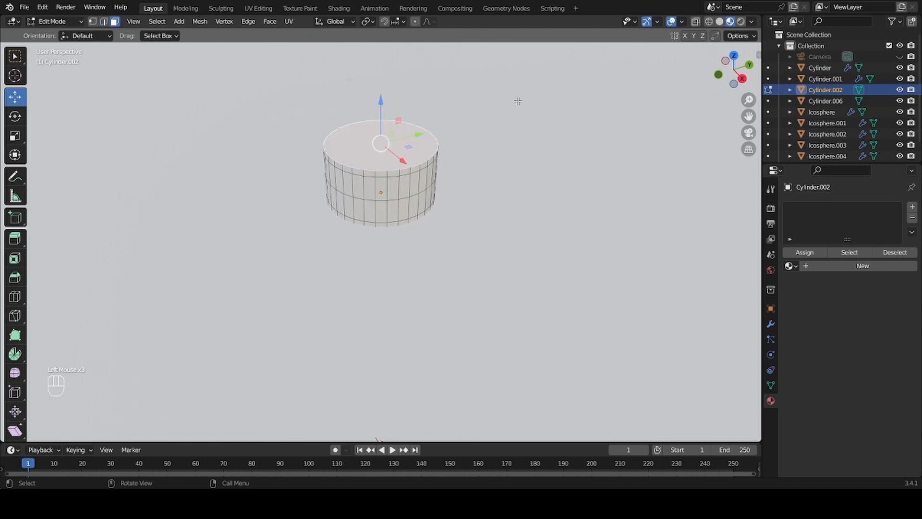
key("i")
left_click(507, 103)
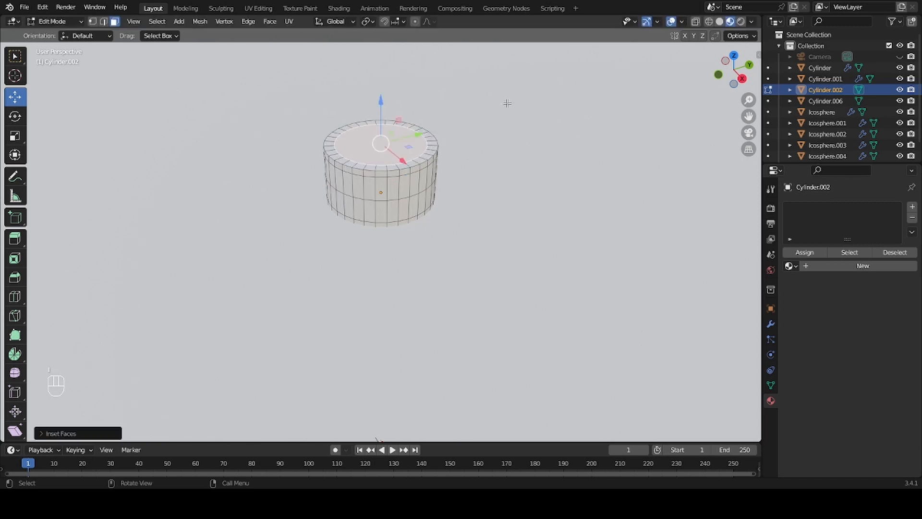
key("i")
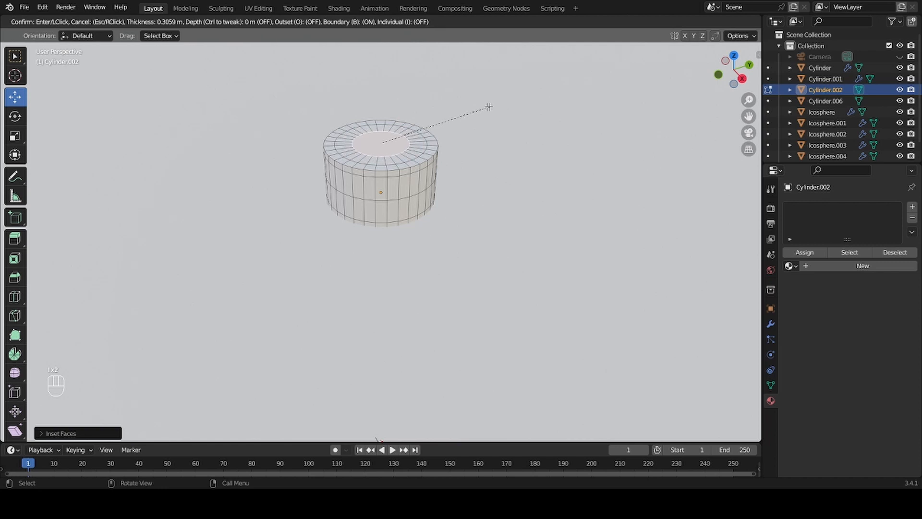
left_click(500, 181)
Extrude the inner top face straight up along Z, slightly taller than the cylinder's exposed part, and return to Object Mode.
middle_click_drag(500, 182, 482, 169)
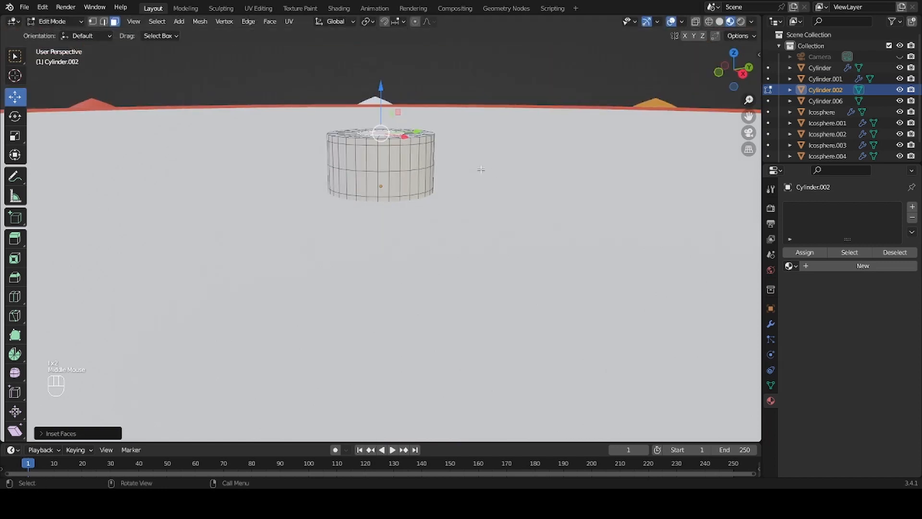
scroll(428, 154, "down", 1)
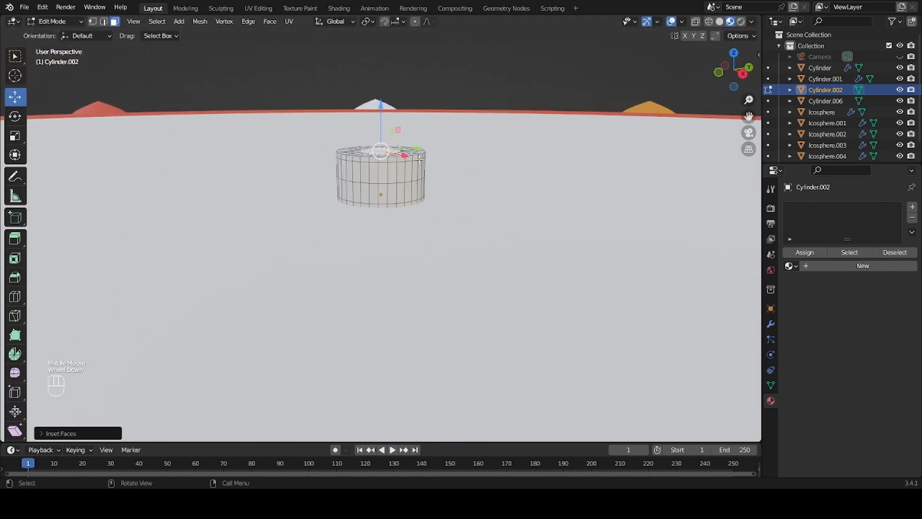
key("e")
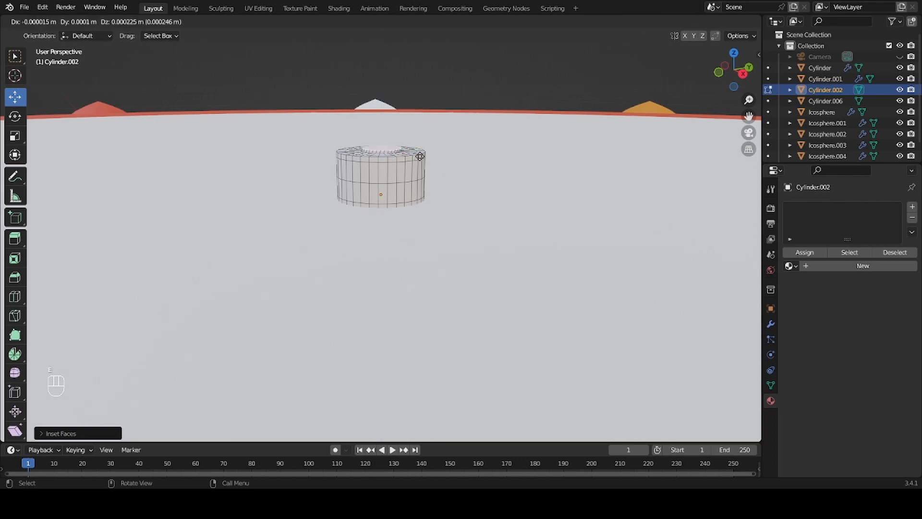
key("z")
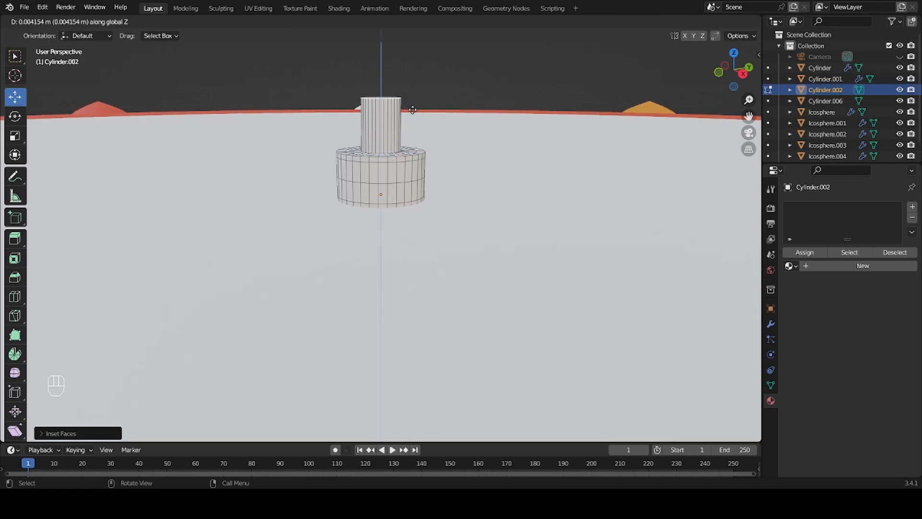
left_click(412, 104)
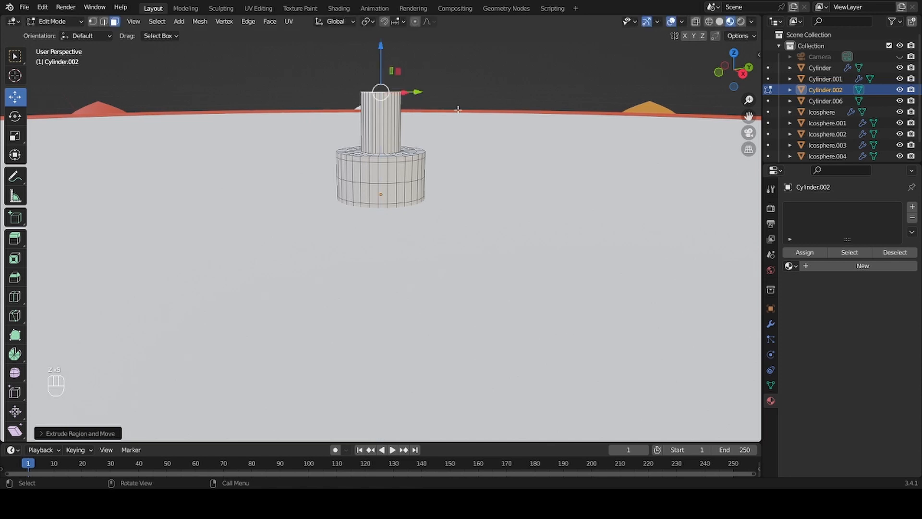
key("Tab")
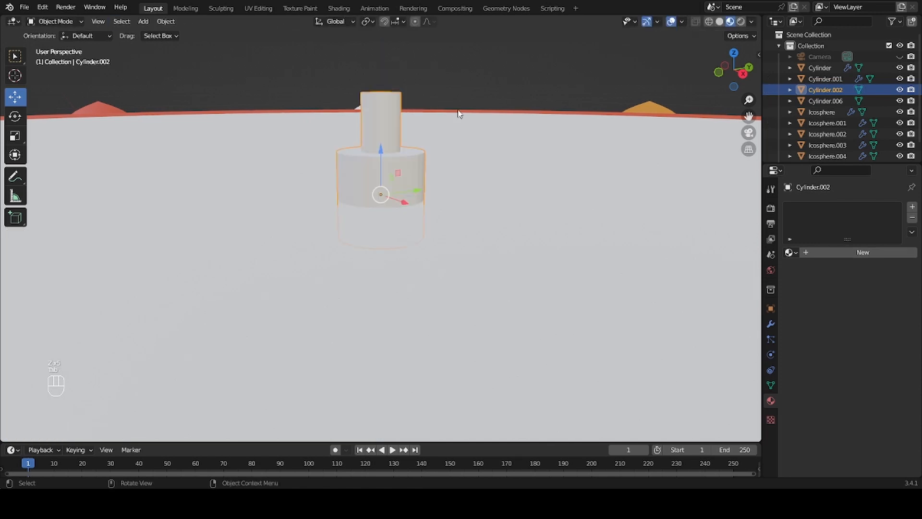
Apply Shade Smooth to the stepped central pin.
scroll(461, 127, "down", 6)
middle_click_drag(460, 127, 501, 153)
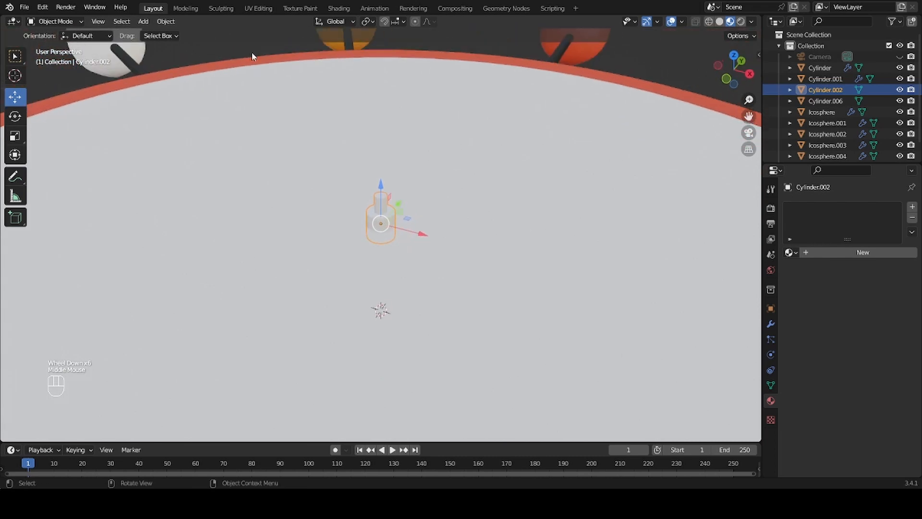
left_click(166, 21)
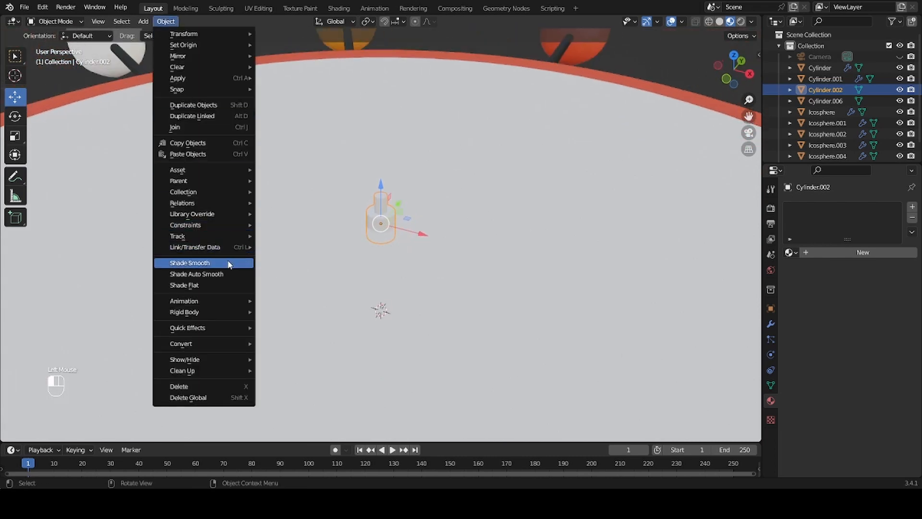
left_click(229, 264)
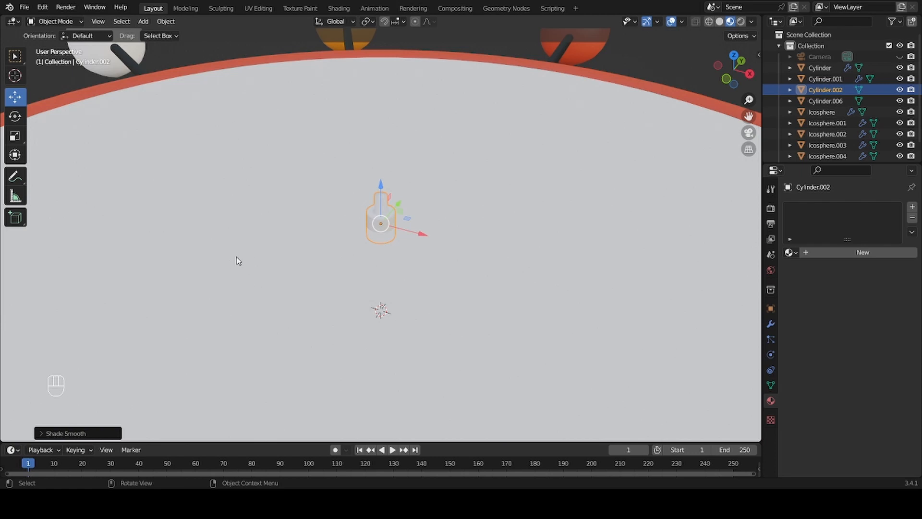
Copy the rods' black material and paste it onto a new material on the central pin.
scroll(290, 229, "down", 4)
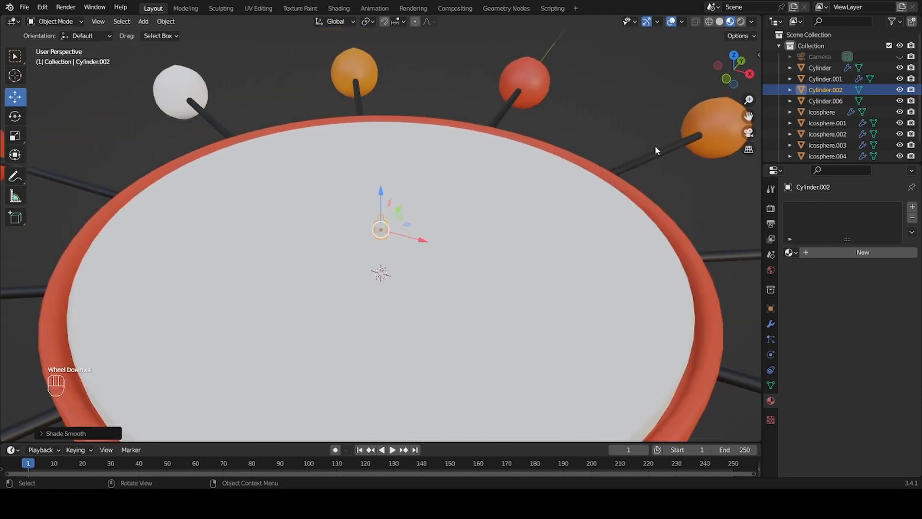
left_click(656, 151)
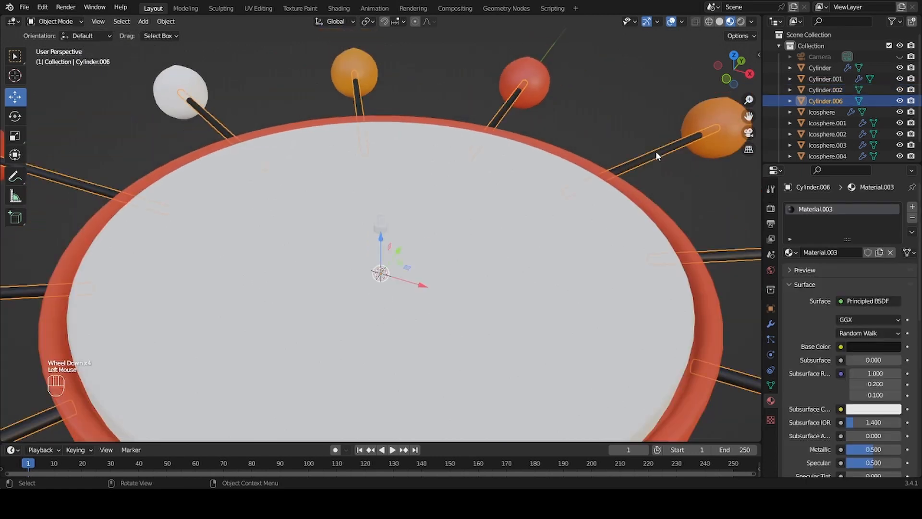
left_click(912, 232)
left_click(896, 246)
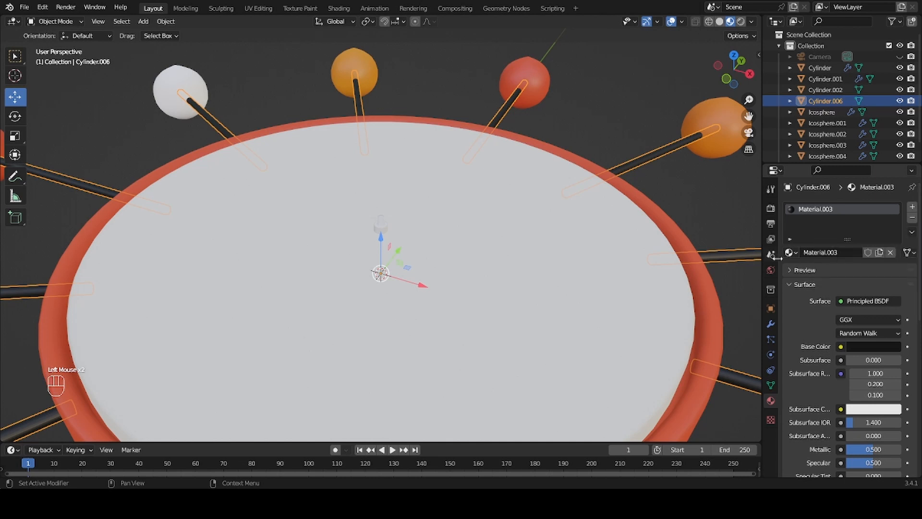
left_click(391, 225)
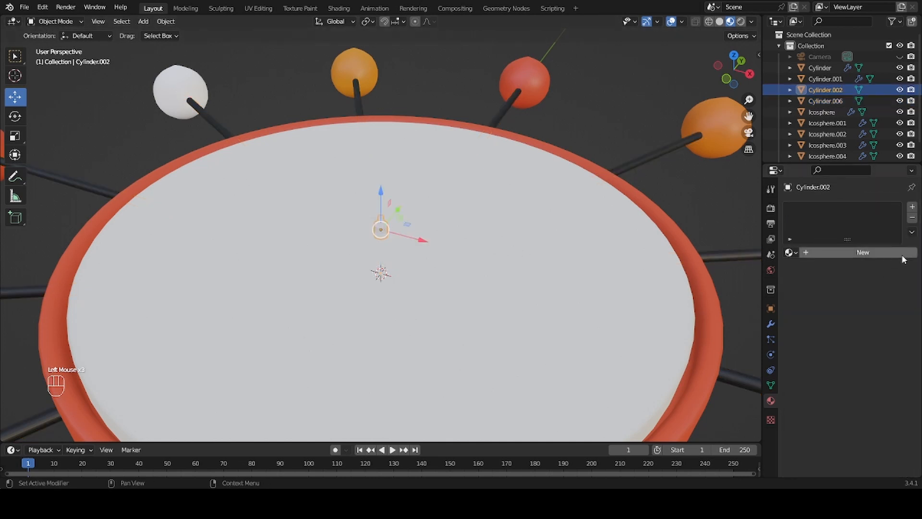
left_click(902, 255)
left_click(913, 233)
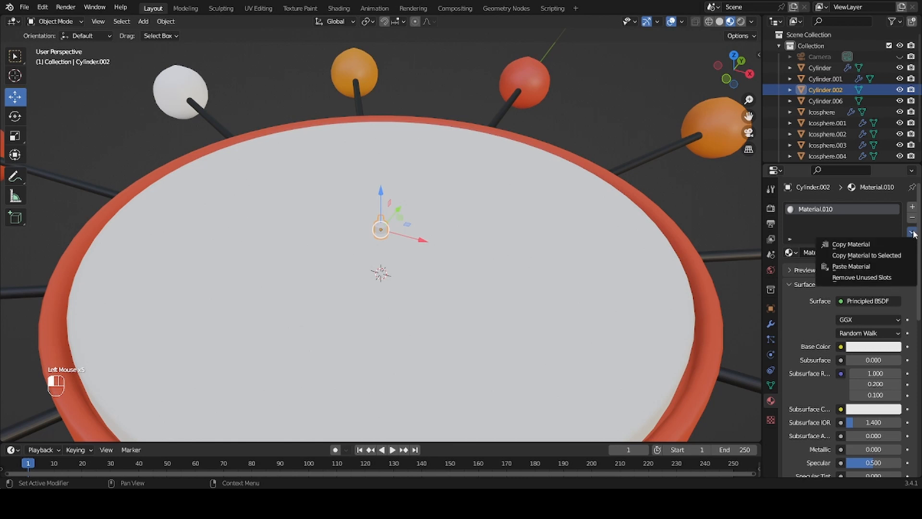
left_click(901, 266)
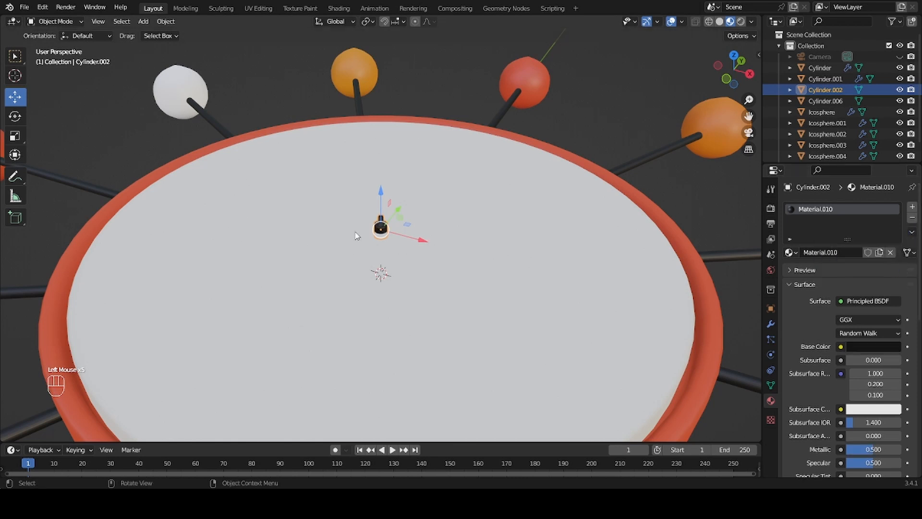
Deselect the pin and add a plane mesh at the center of the disc.
middle_click_drag(471, 279, 427, 202)
scroll(559, 219, "down", 5)
left_click(515, 209)
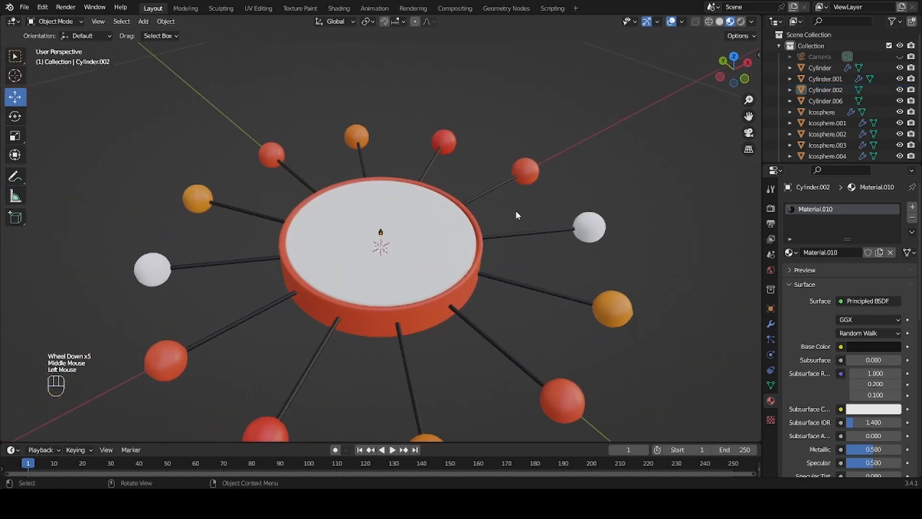
key("shift+a")
mouse_move(517, 215)
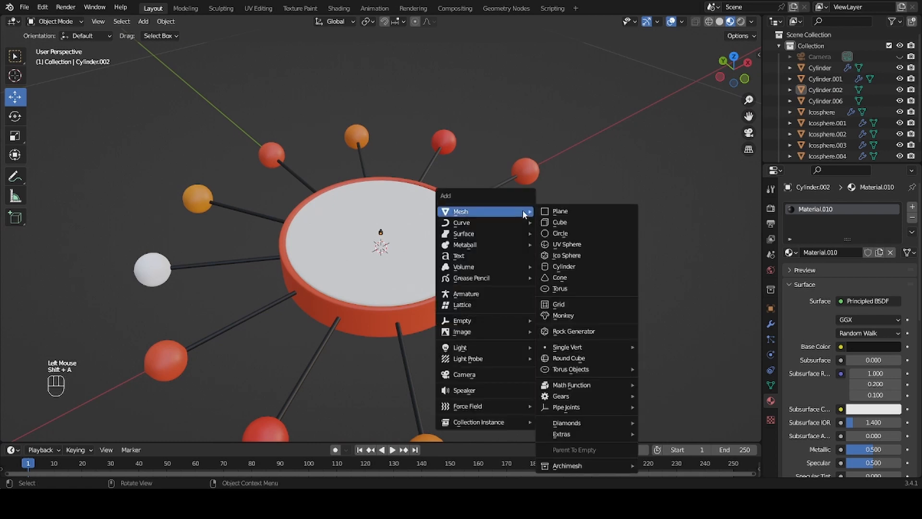
left_click(557, 212)
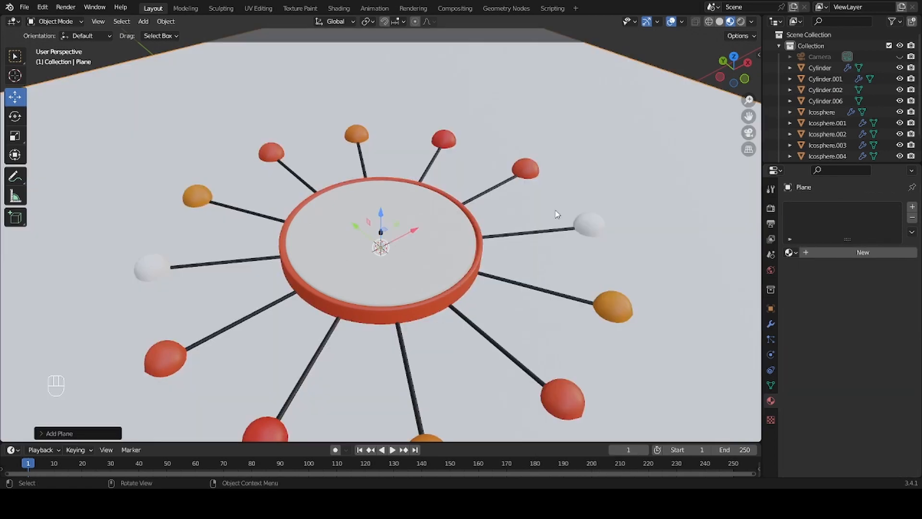
Scale the new plane down in two passes to a small square slightly wider than the central pin.
scroll(557, 214, "down", 2)
key("s")
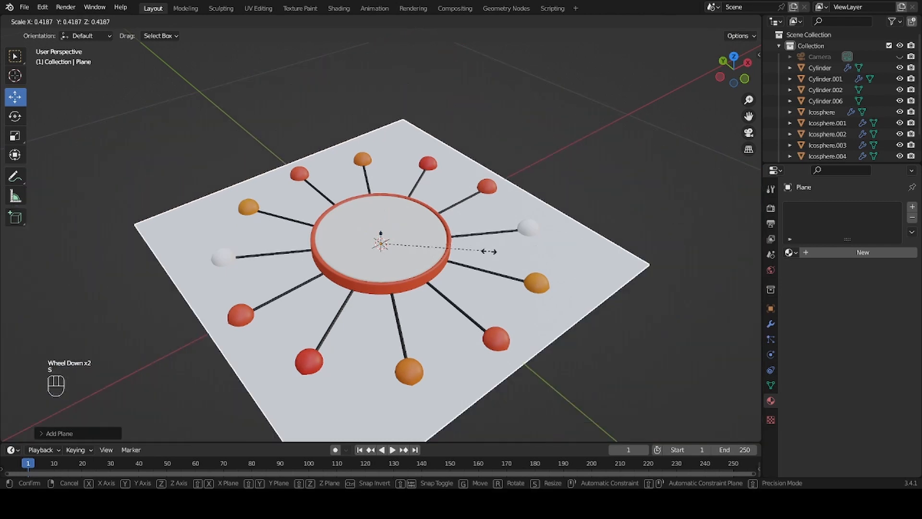
left_click(412, 266)
key("s")
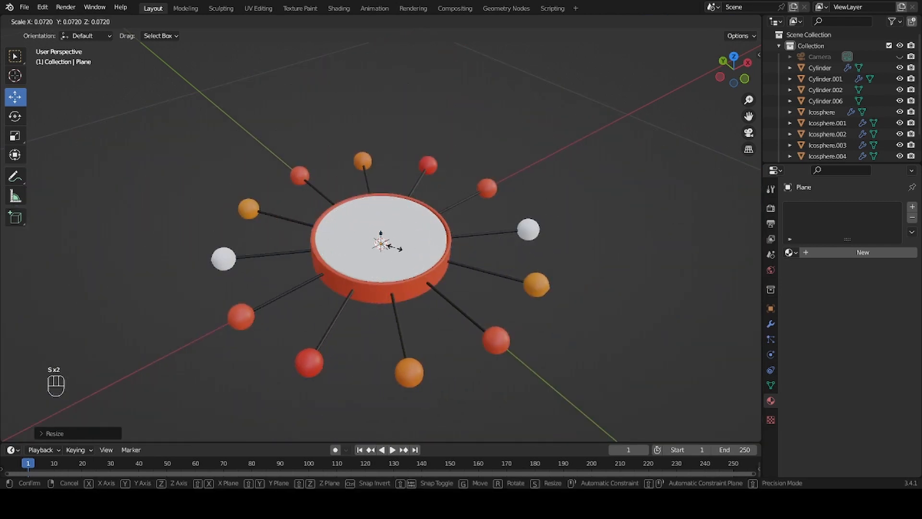
left_click(391, 243)
Raise the small plane along Z until it sits above the white face around the central pin.
scroll(391, 244, "up", 4)
middle_click_drag(387, 246, 379, 211)
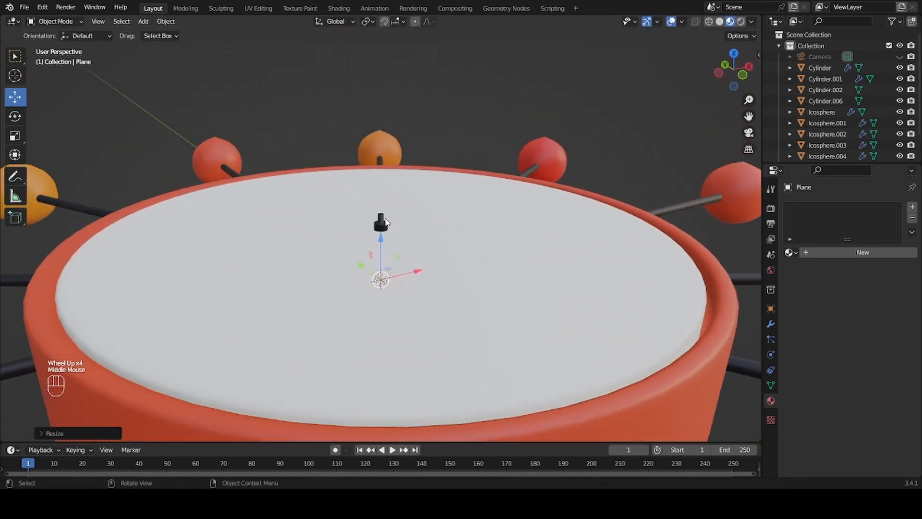
left_click_drag(379, 212, 376, 183)
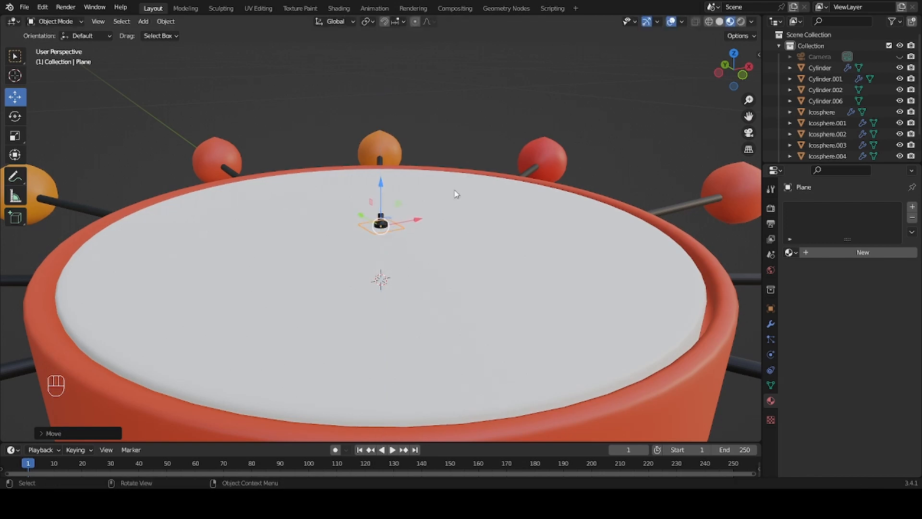
middle_click_drag(455, 192, 461, 226)
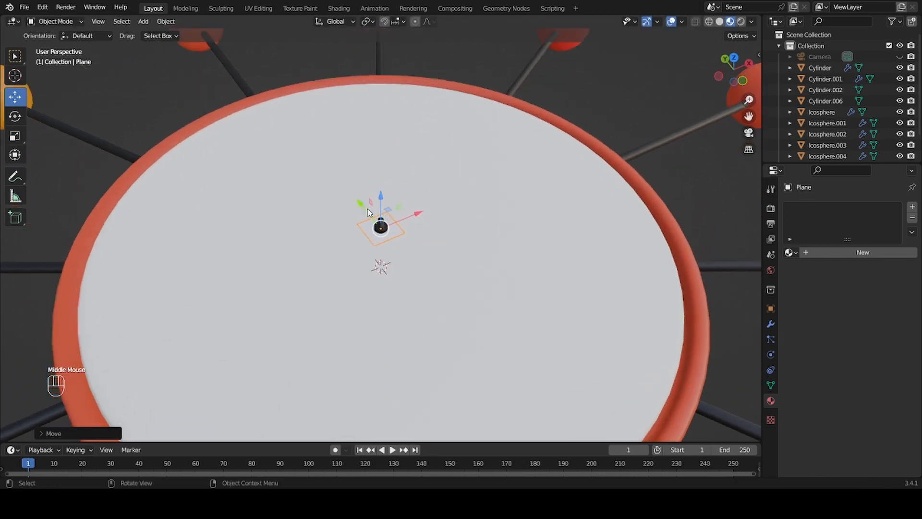
Copy the rods' black material and paste it onto a new material on the small square plane.
left_click(514, 82)
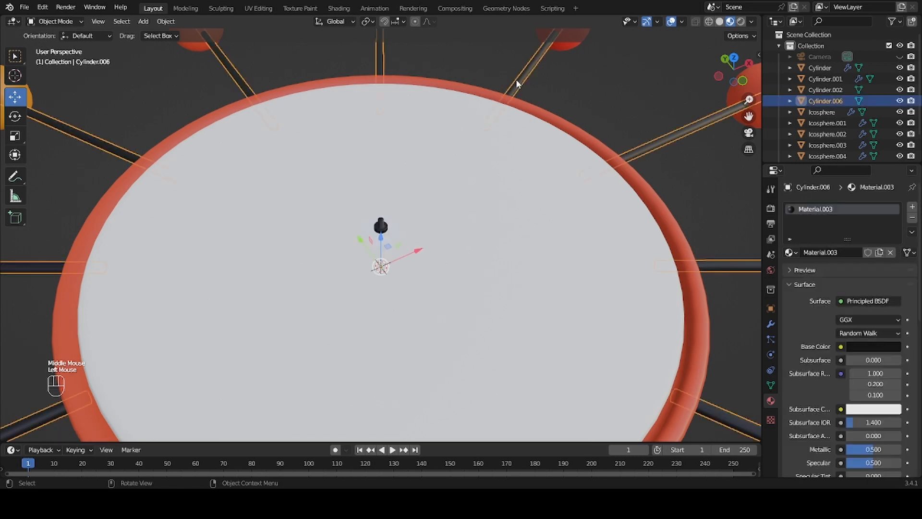
left_click(911, 232)
left_click(850, 244)
left_click(389, 236)
left_click(393, 237)
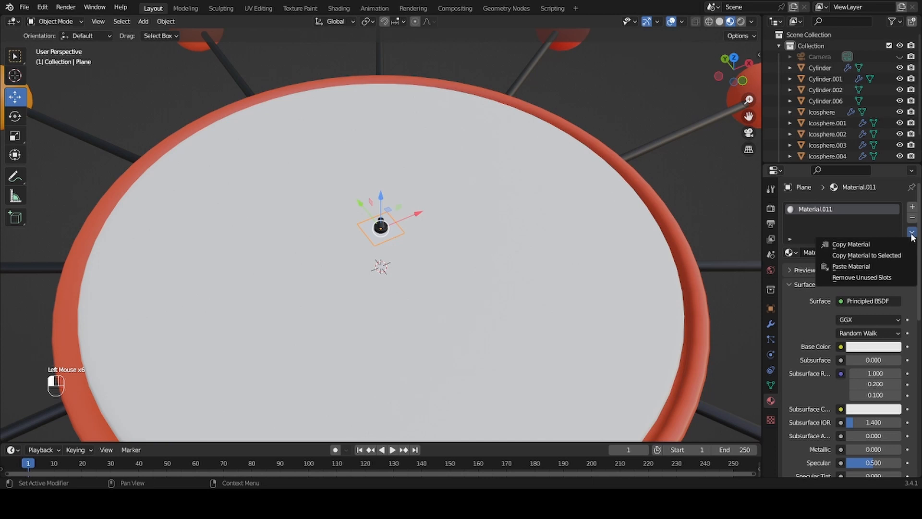
left_click(891, 266)
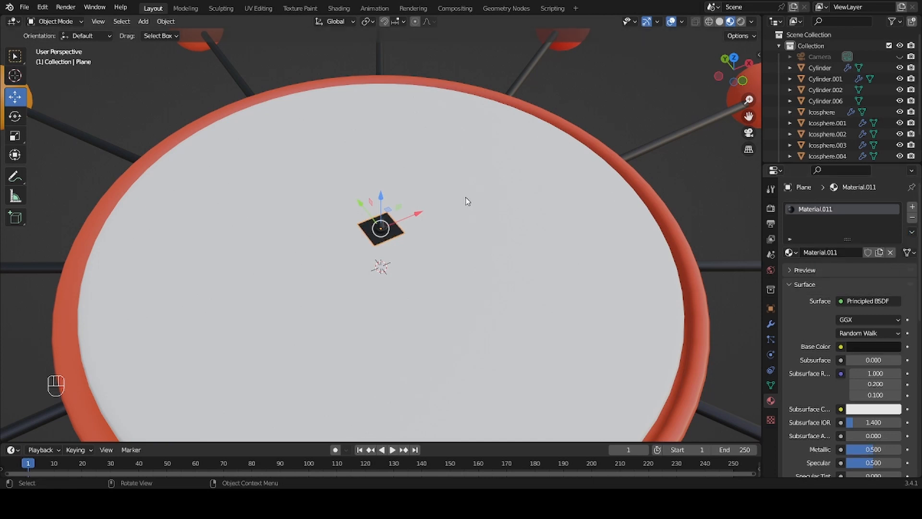
Scale the black plane along Y to about 0.3 to turn the square into a short strip.
scroll(456, 208, "up", 4)
middle_click_drag(281, 214, 256, 184)
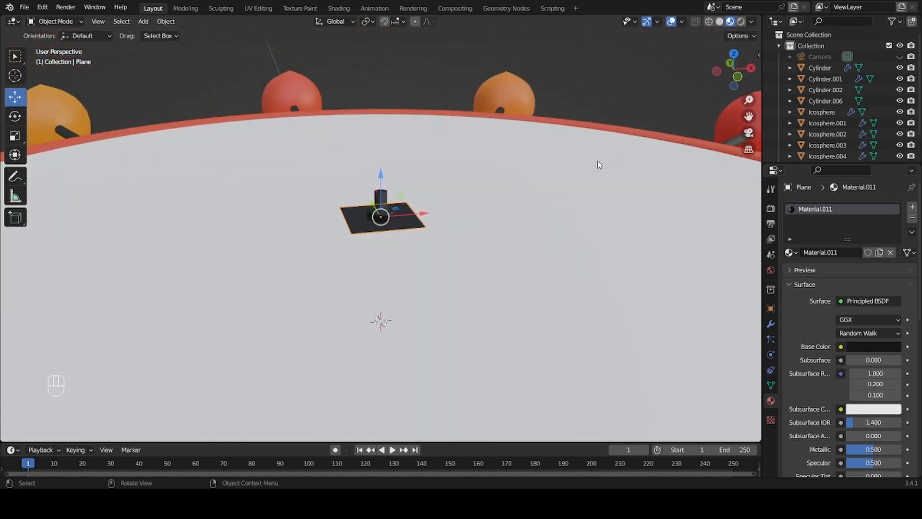
scroll(591, 171, "down", 2)
middle_click_drag(478, 216, 562, 266)
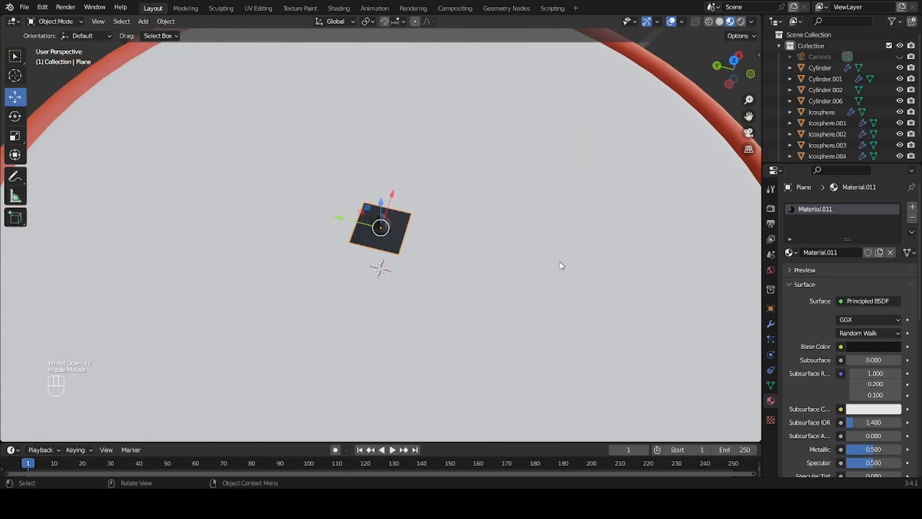
key("s")
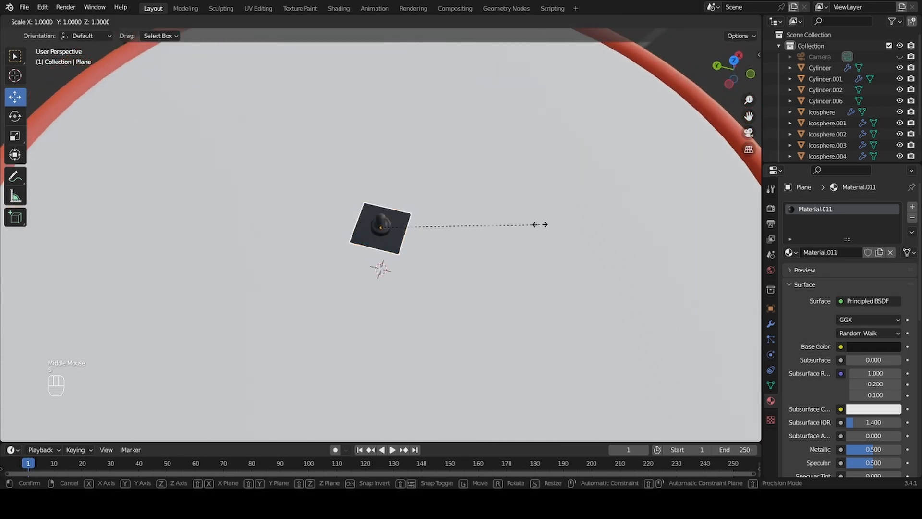
key("y")
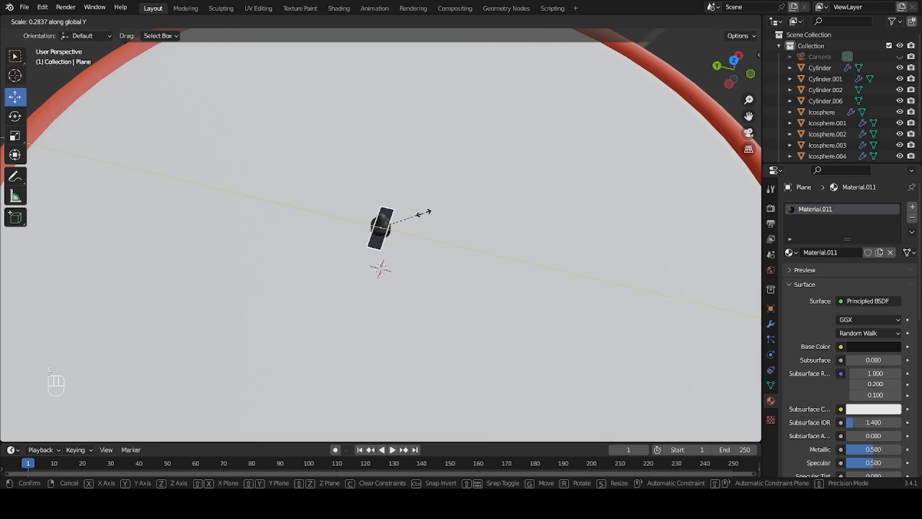
left_click(435, 216)
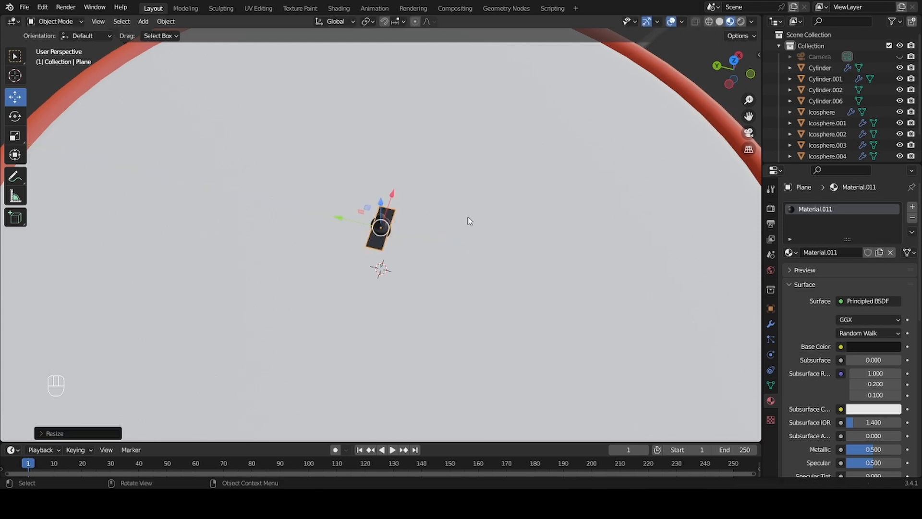
Stretch the strip along the X axis into a long bar across the central pin.
middle_click_drag(470, 218, 395, 210)
scroll(494, 212, "down", 3)
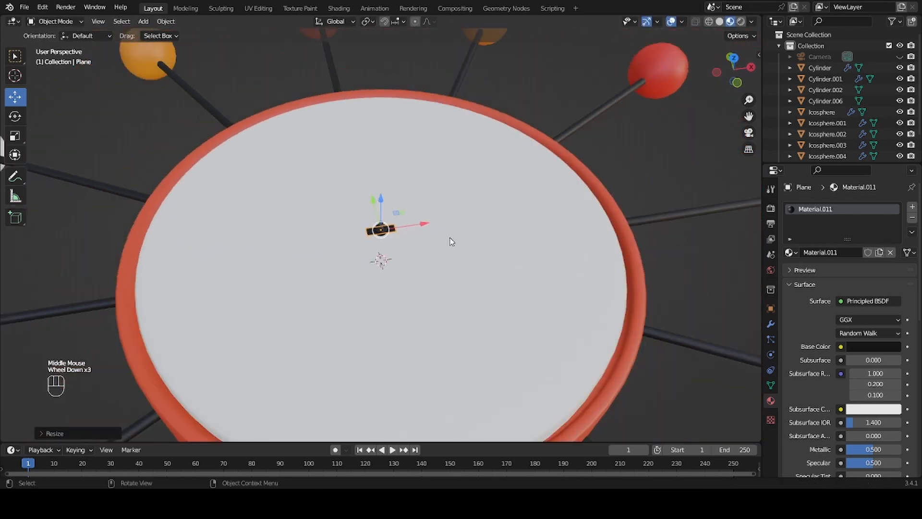
scroll(432, 240, "up", 1)
key("s")
key("x")
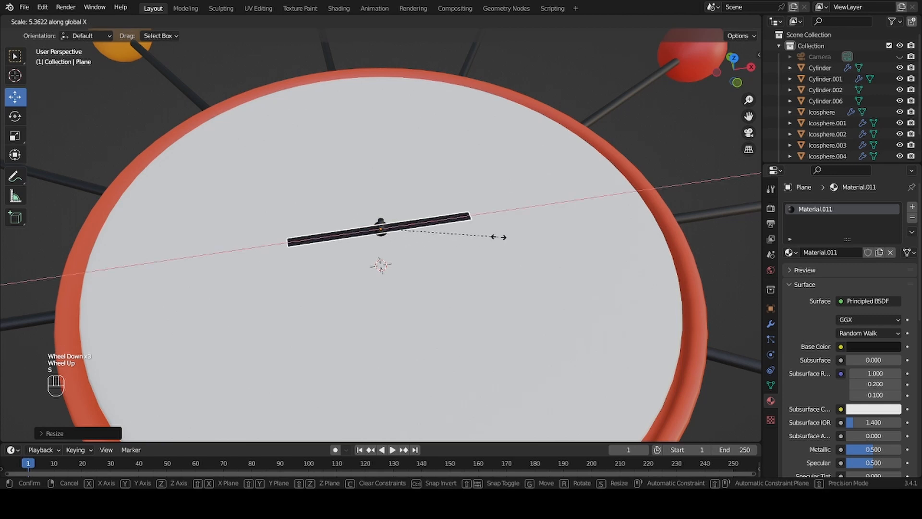
left_click(527, 235)
Narrow the long bar along Y to about 0.63 so it forms a thin clock hand.
middle_click_drag(428, 264, 463, 282)
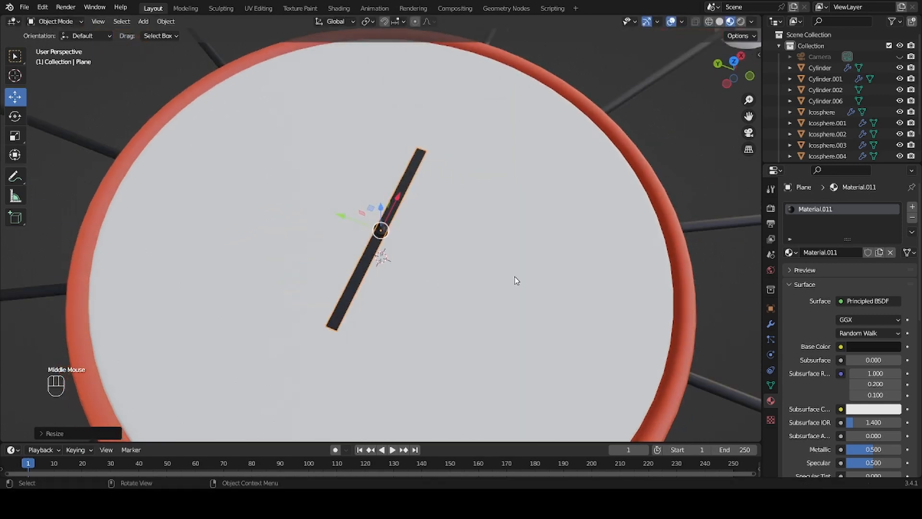
key("s")
key("y")
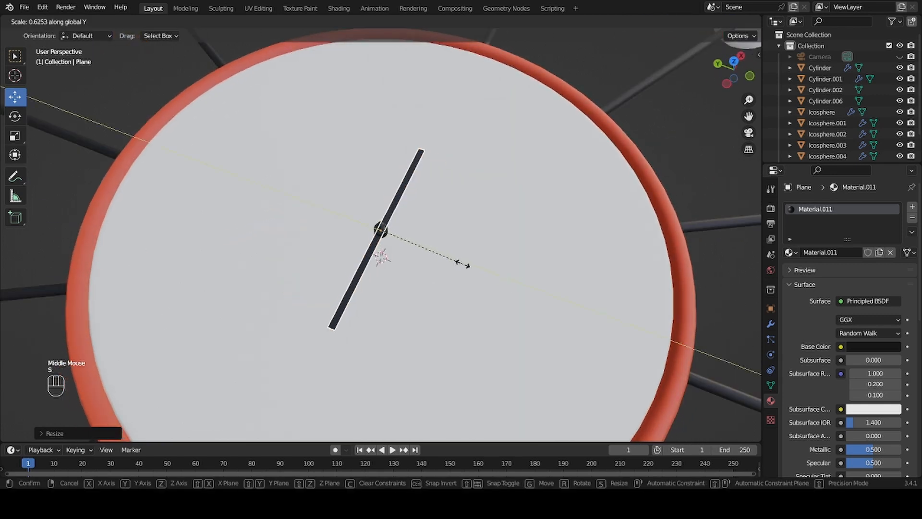
left_click(465, 266)
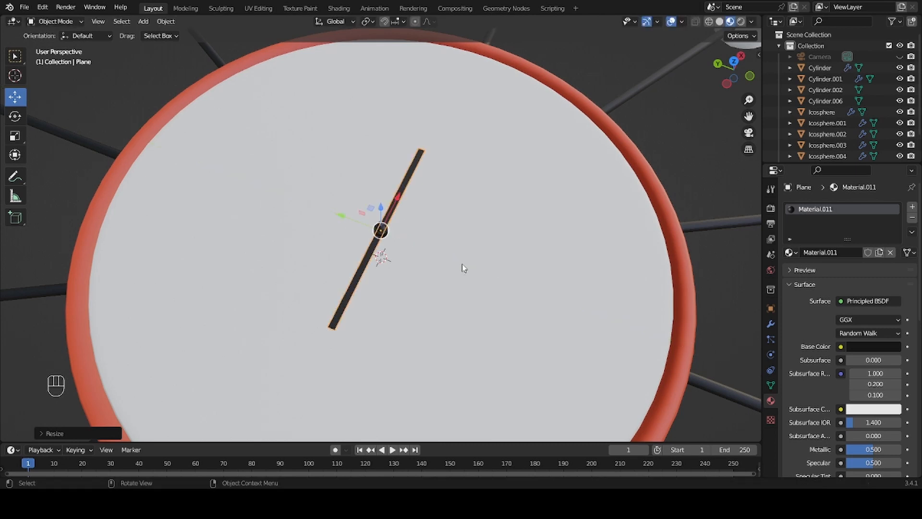
Scale the thin hand down slightly and move it along X until its inner end sits at the central pin.
key("KP_7")
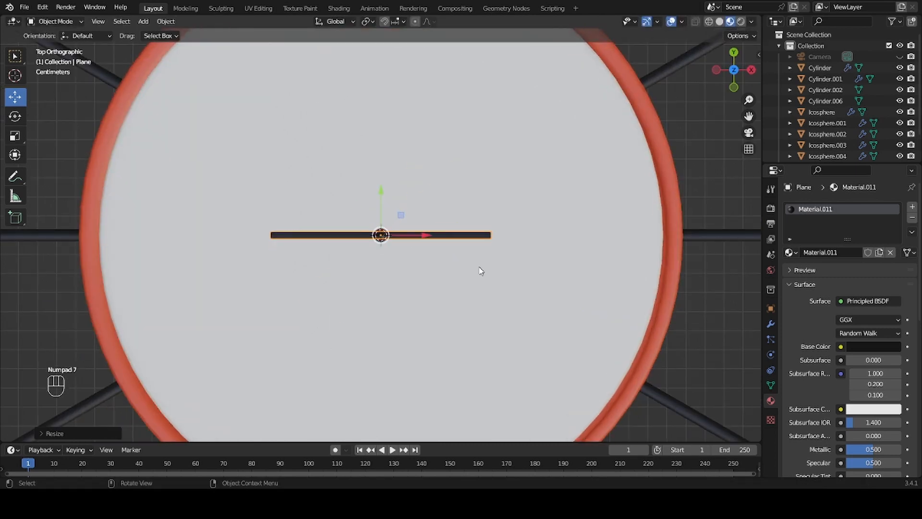
key("s")
left_click(456, 248)
left_click_drag(425, 234, 531, 235)
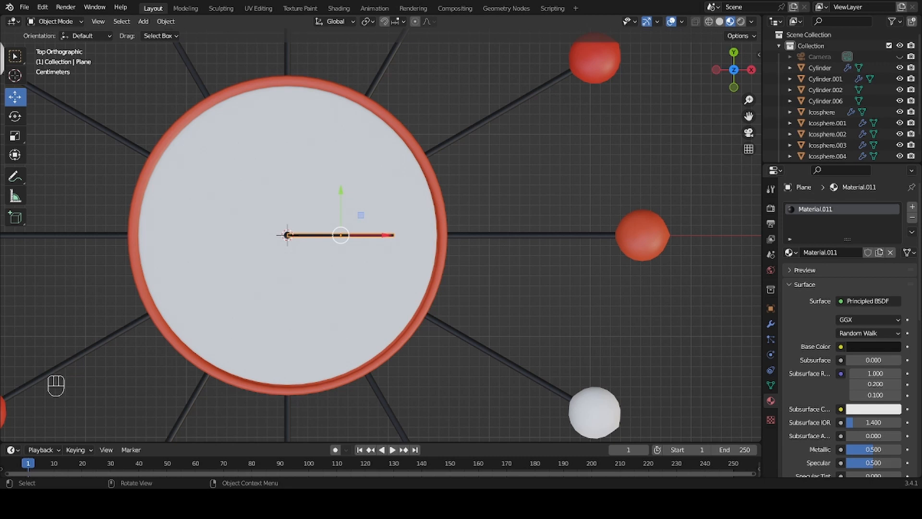
Duplicate the white face disc and raise the copy about 0.1 m along Z above the clock.
middle_click_drag(380, 231, 403, 288)
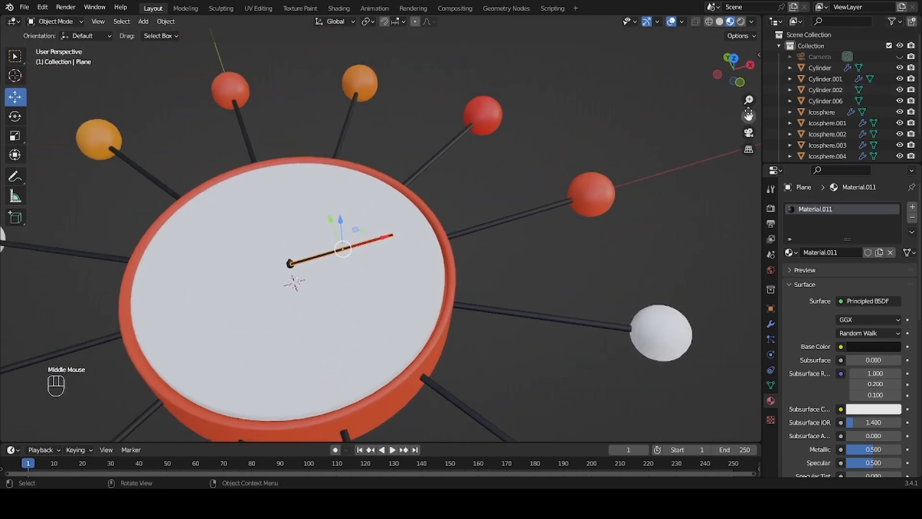
scroll(624, 224, "down", 3)
middle_click_drag(625, 224, 580, 255)
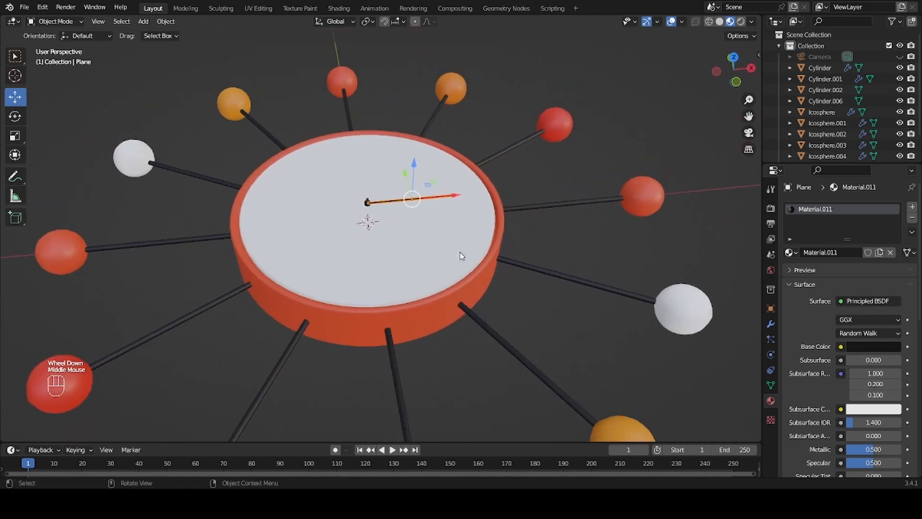
left_click(444, 234)
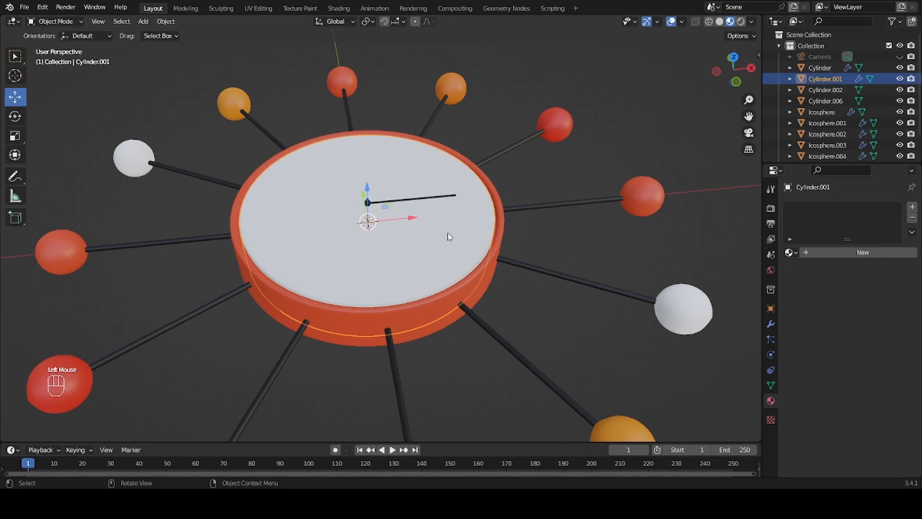
middle_click_drag(541, 253, 543, 229)
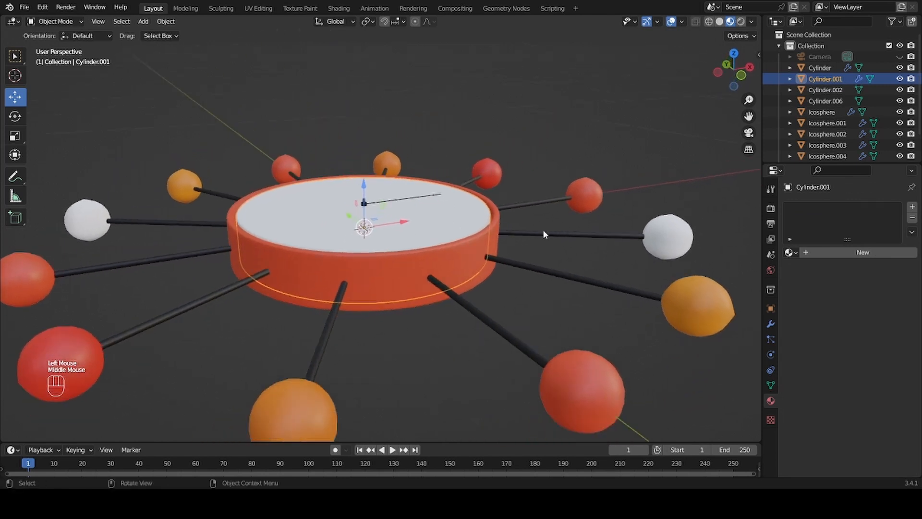
key("shift+d")
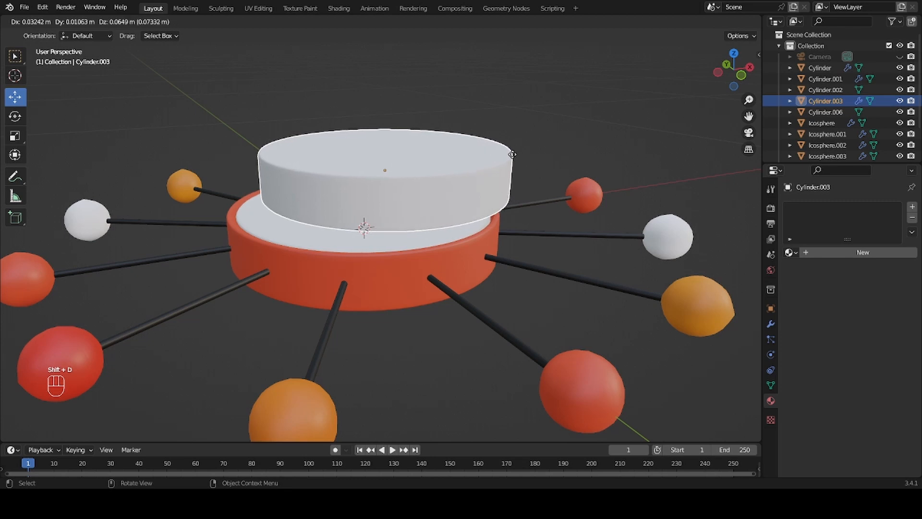
key("z")
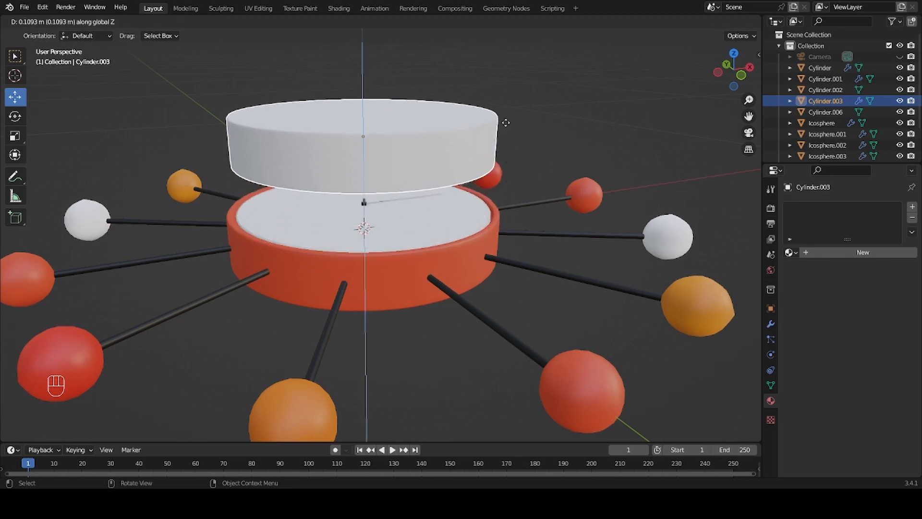
left_click(504, 128)
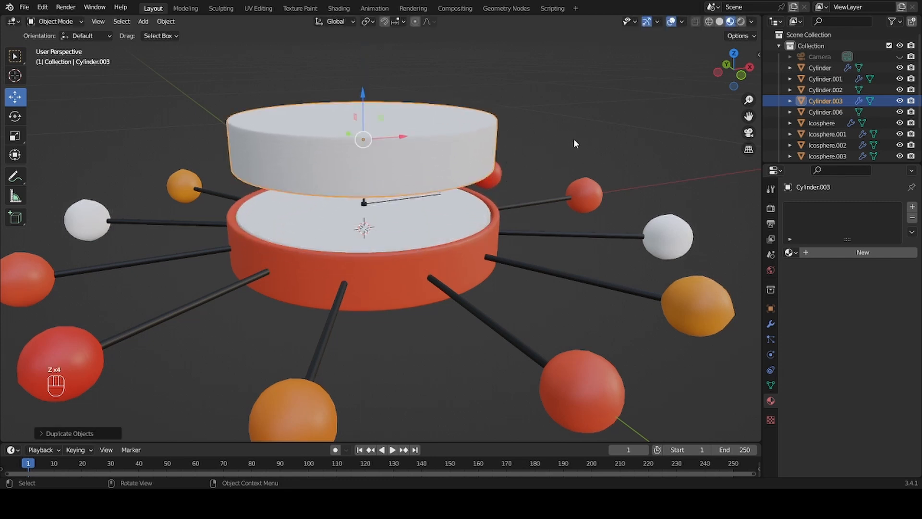
Shrink the duplicated disc to a small disc and lower it along Z to just above the central pin.
key("s")
left_click(397, 136)
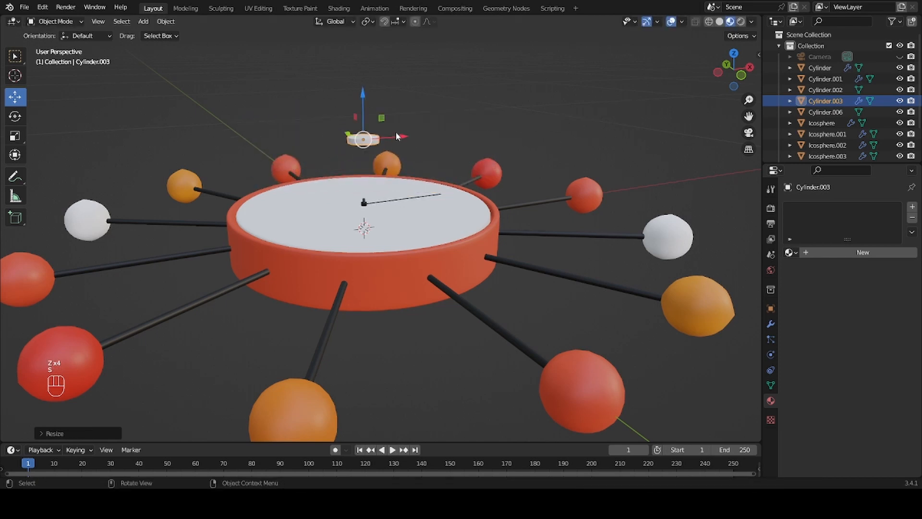
left_click_drag(365, 101, 366, 158)
key("s")
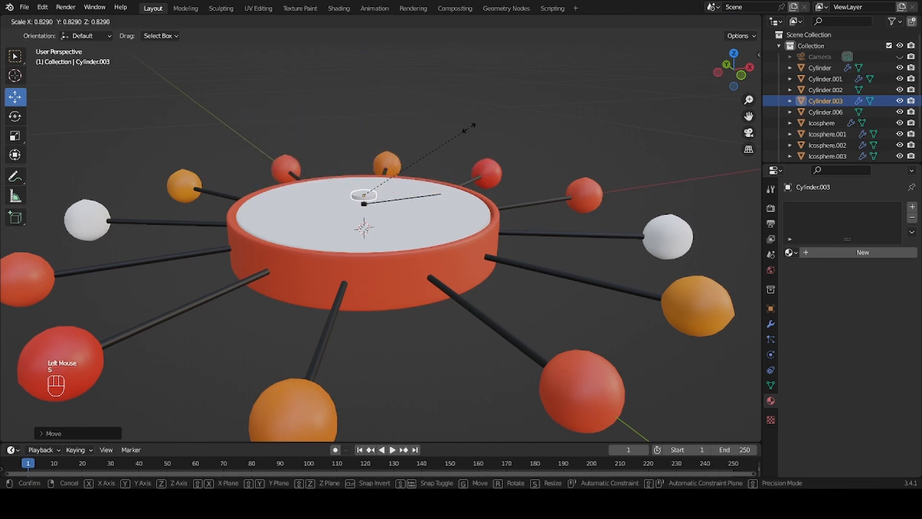
left_click(448, 142)
Move the small disc along X to near the hand's outer end and lower it onto the hand.
key("KP_7")
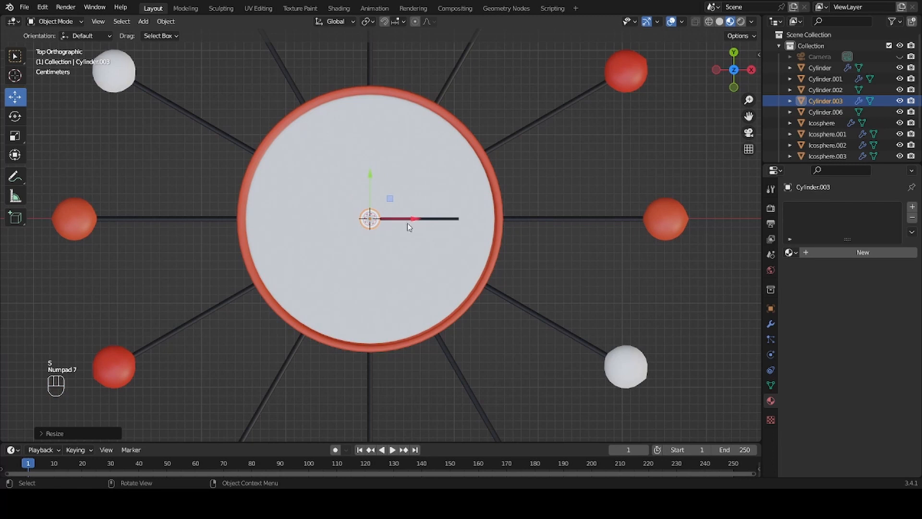
left_click_drag(407, 223, 483, 238)
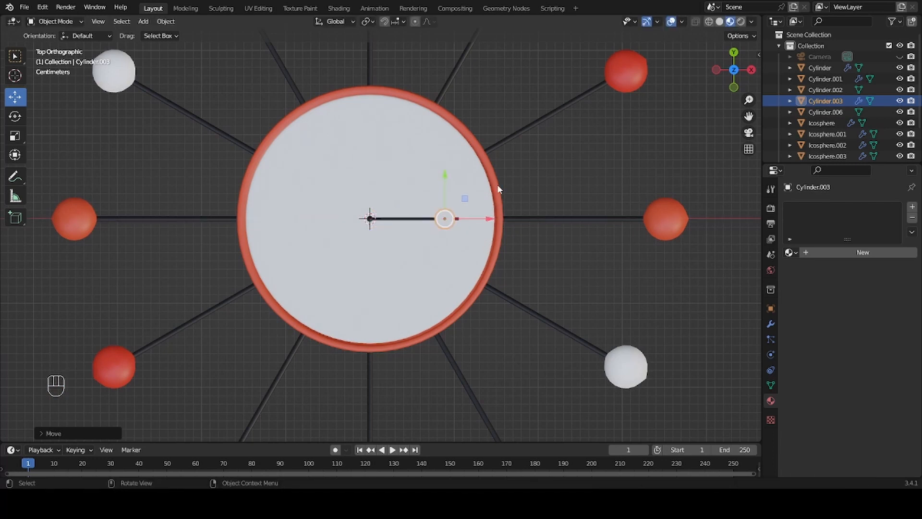
key("KP_Decimal")
scroll(523, 193, "down", 2)
middle_click_drag(523, 194, 502, 94)
left_click_drag(380, 194, 385, 254)
middle_click_drag(384, 254, 330, 229)
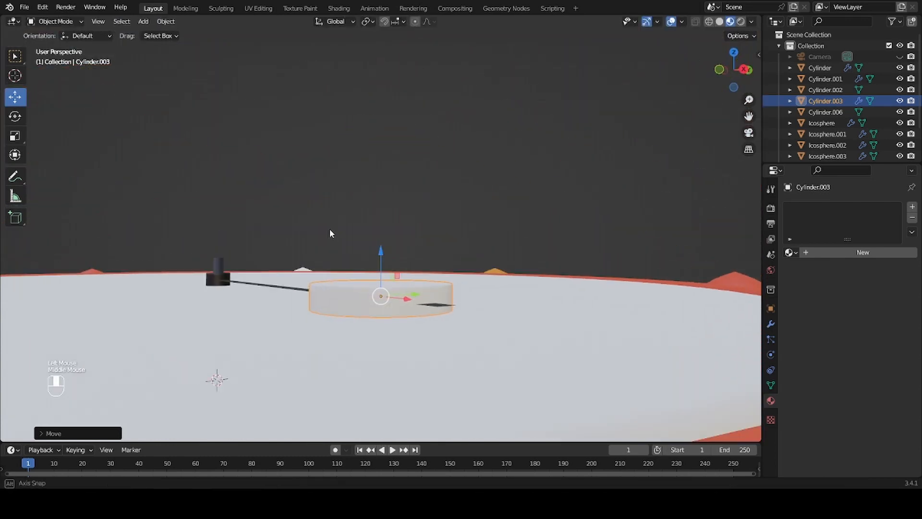
left_click_drag(380, 257, 381, 255)
Scale the small disc on the hand to about 0.89 of its size.
middle_click_drag(352, 270, 548, 269)
key("s")
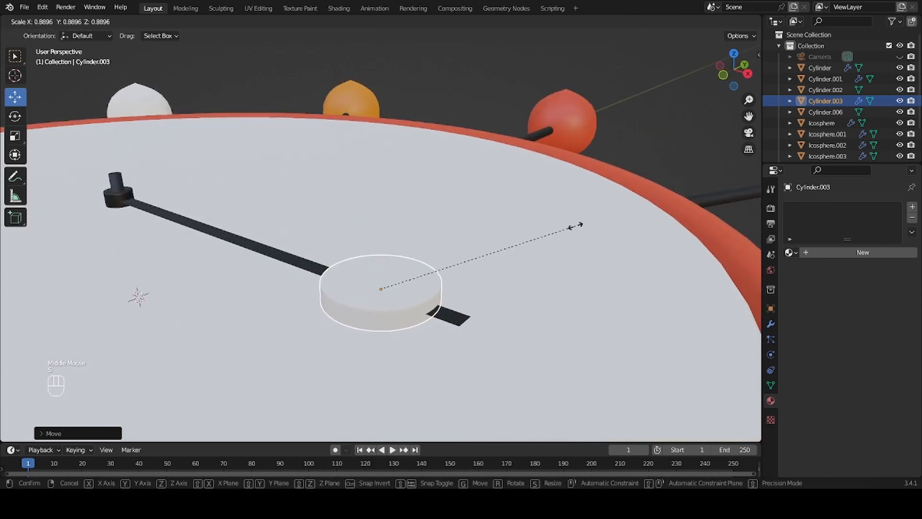
left_click(577, 226)
Copy the clock base's red-orange material and paste it onto a new material on the hand's small disc.
middle_click_drag(402, 249, 480, 282)
scroll(500, 252, "down", 6)
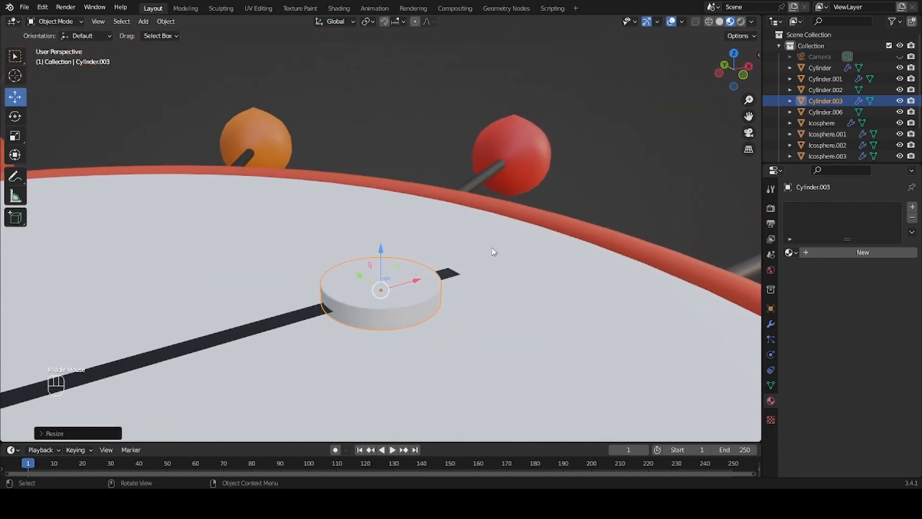
scroll(442, 272, "down", 2)
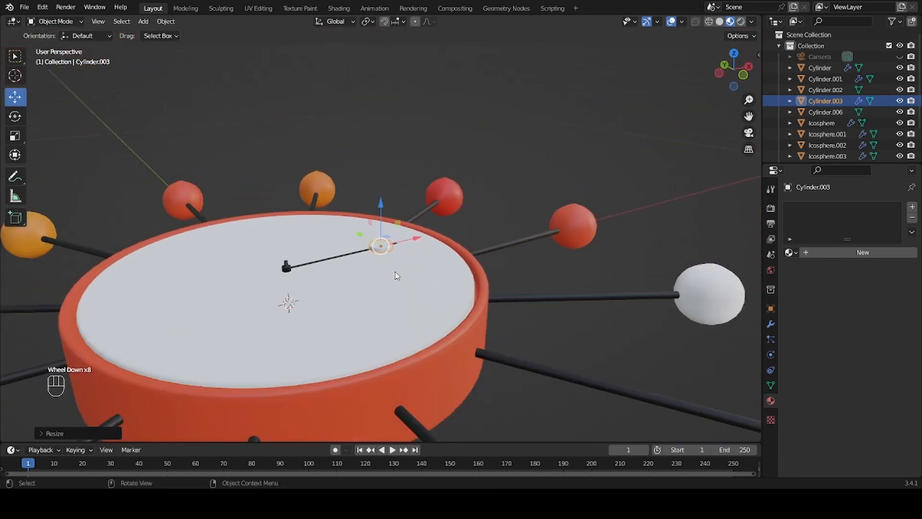
middle_click_drag(442, 272, 460, 318)
left_click(460, 318)
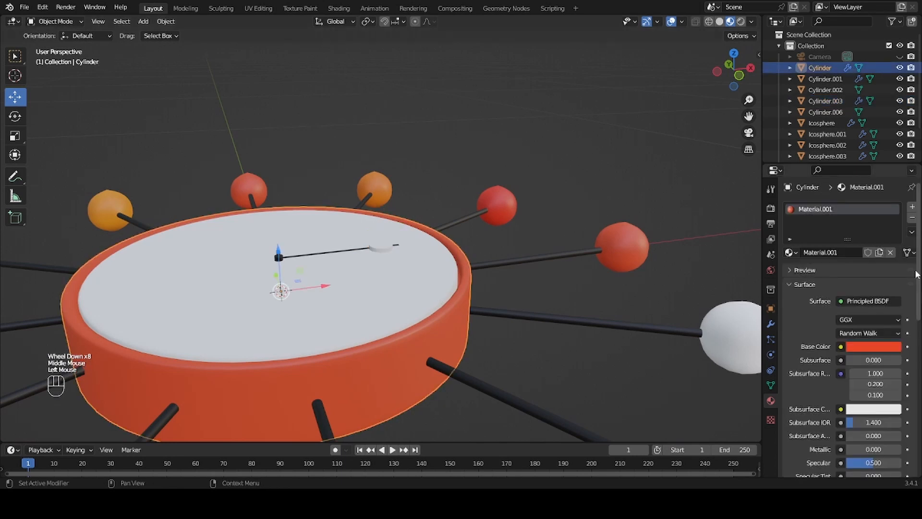
left_click(911, 233)
left_click(850, 244)
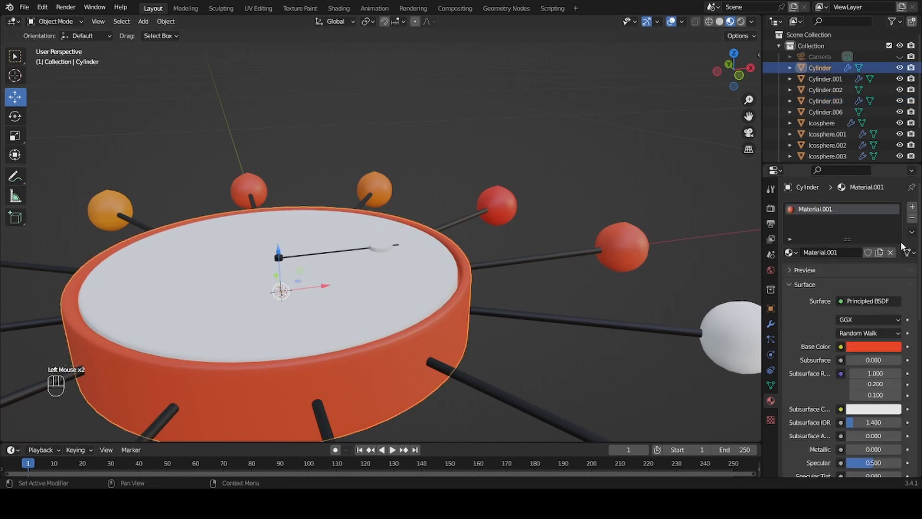
left_click(380, 249)
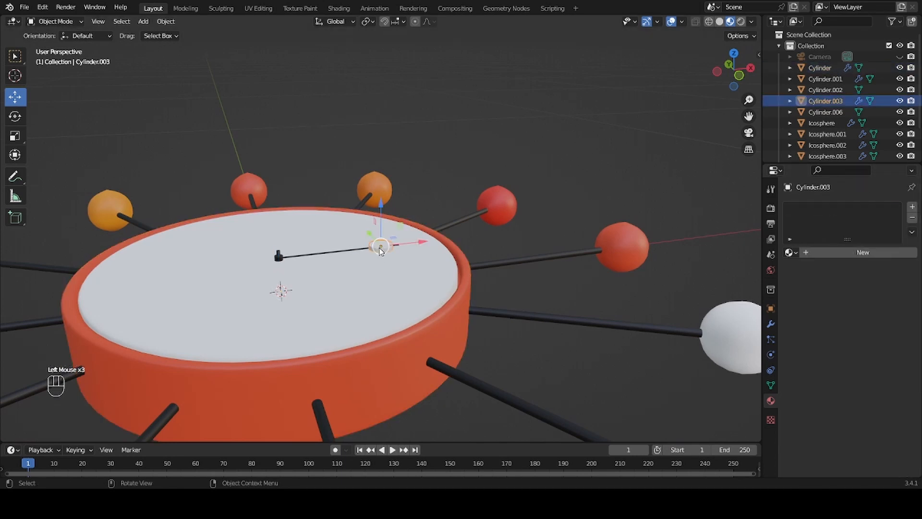
left_click(878, 252)
left_click(912, 232)
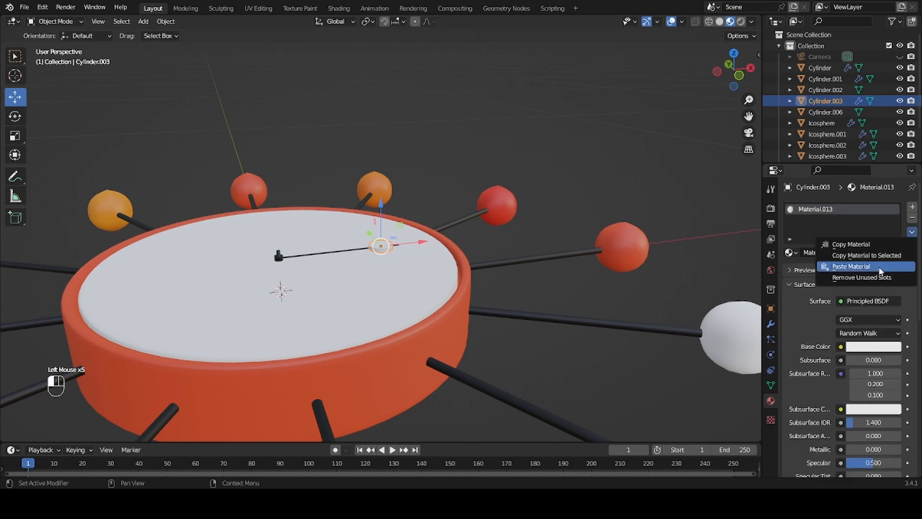
left_click(878, 266)
middle_click_drag(336, 284, 354, 286)
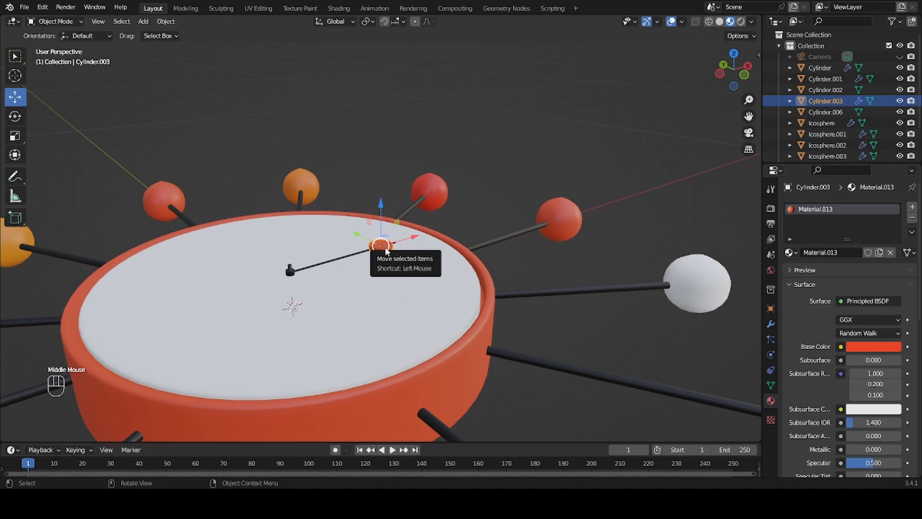
Join the small red-orange disc and the black clock hand into one object.
left_click(351, 258, "shift")
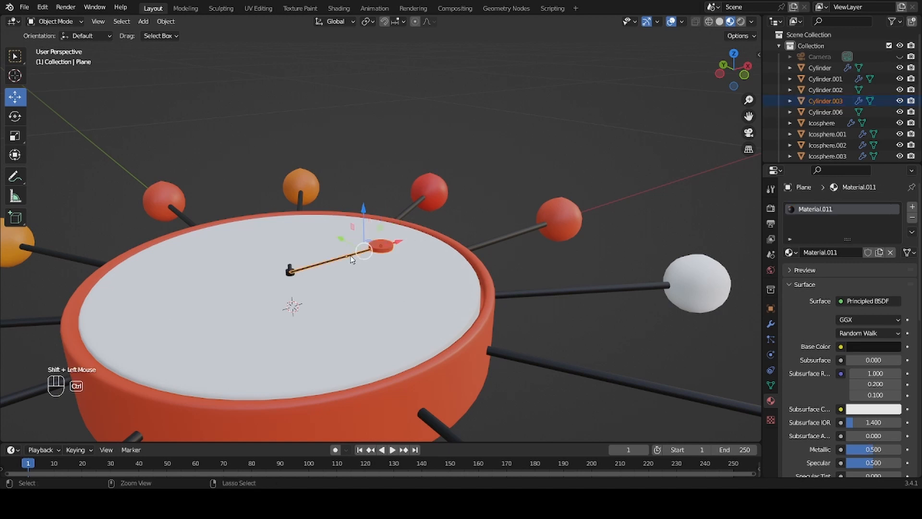
key("ctrl+j")
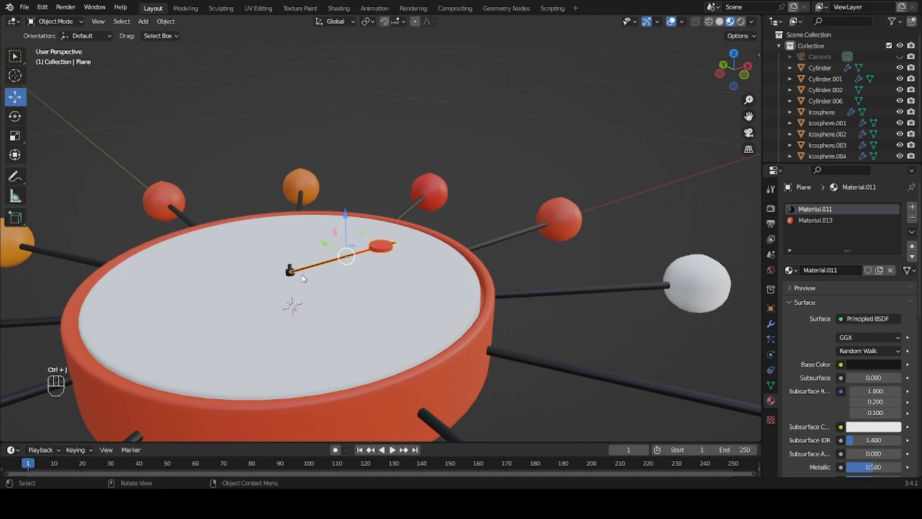
Try to rotate the joined hand about its current origin in the top view, and undo the rotation.
middle_click_drag(351, 258, 365, 287)
left_click_drag(364, 287, 384, 264)
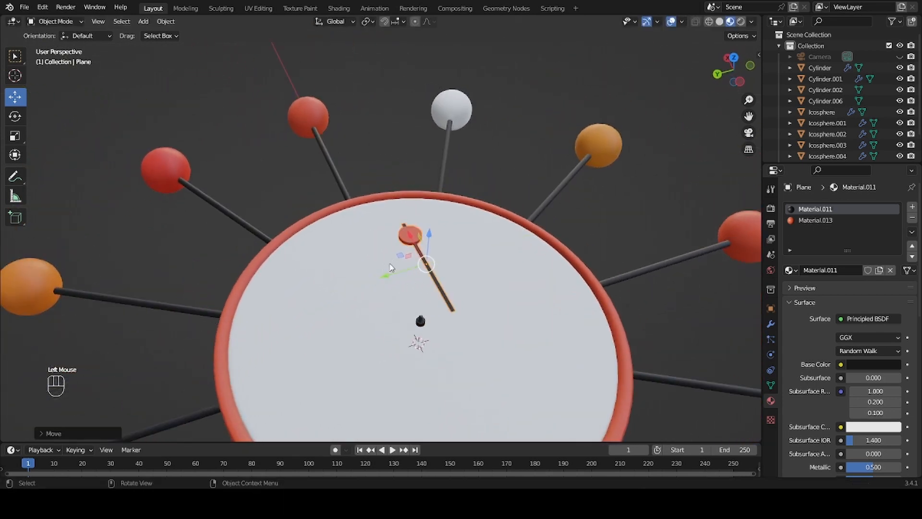
key("ctrl+z")
key("KP_7")
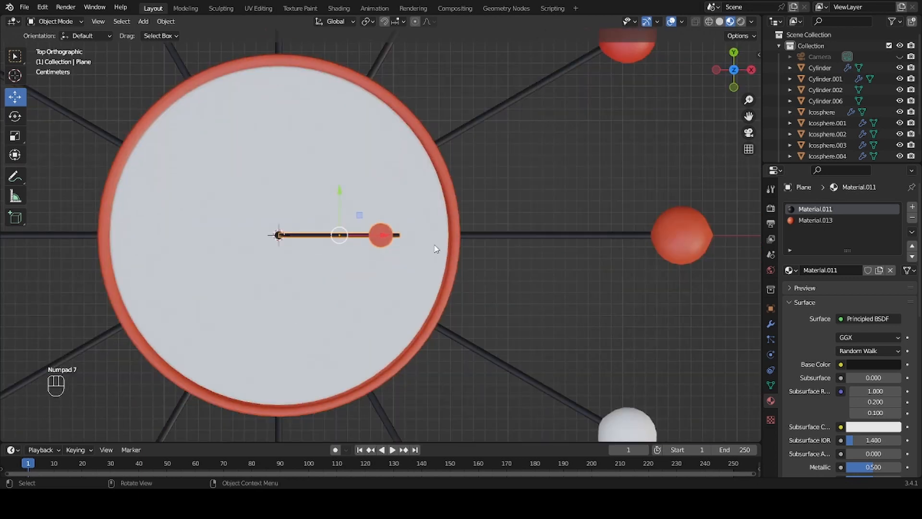
key("r")
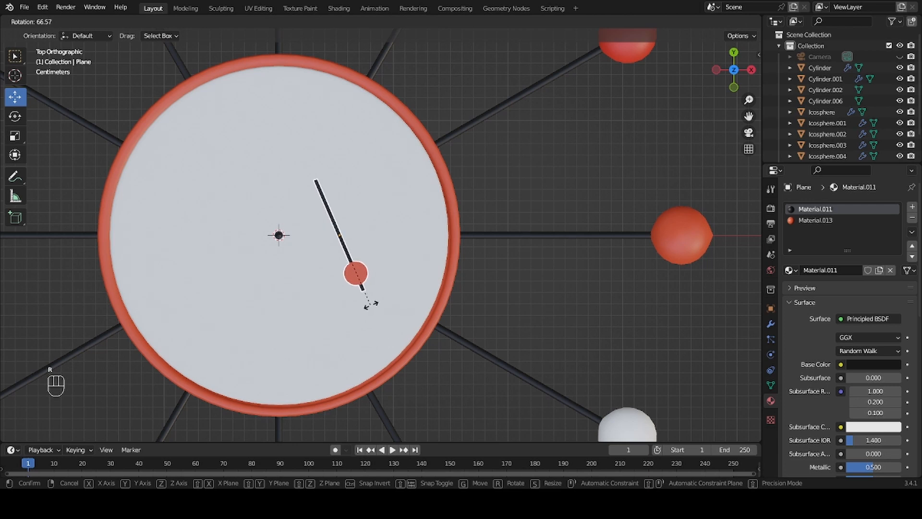
left_click(390, 273)
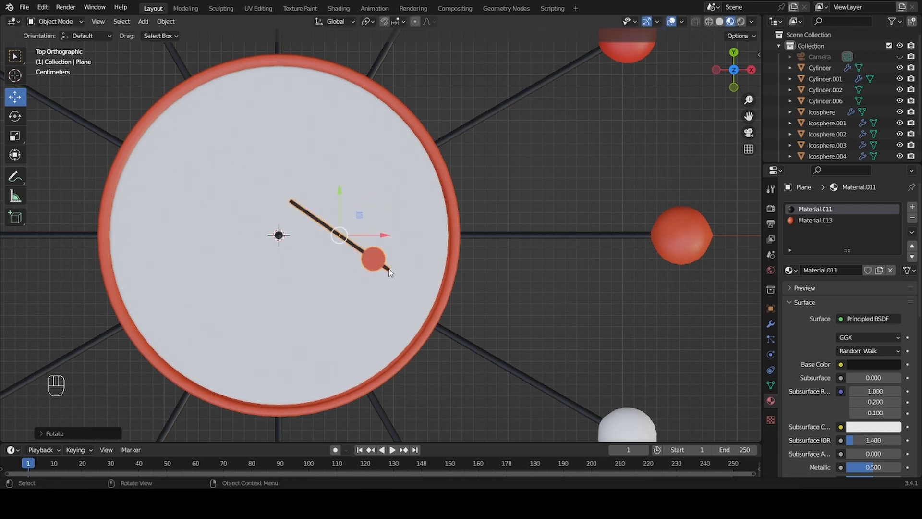
key("ctrl+z")
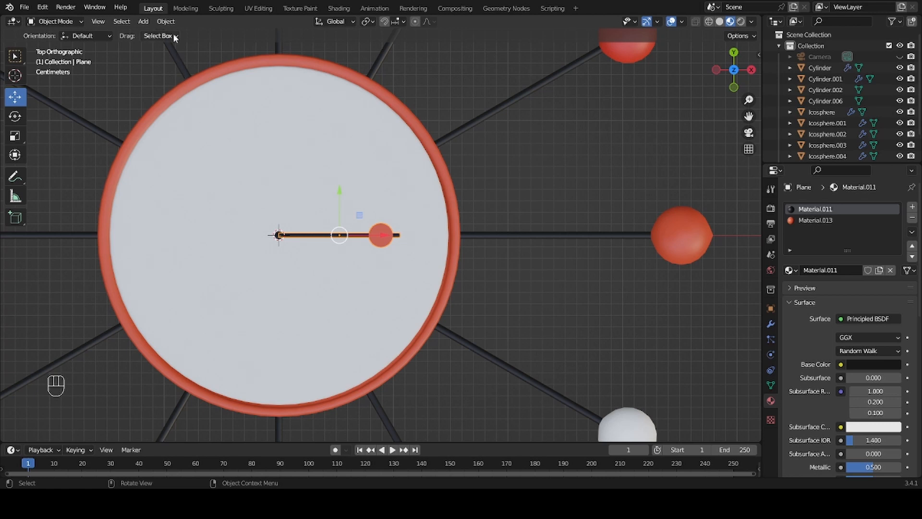
Set the joined hand's origin to the 3D cursor at the clock's centre and adjust its Z rotation in the object transform.
left_click(166, 22)
mouse_move(228, 47)
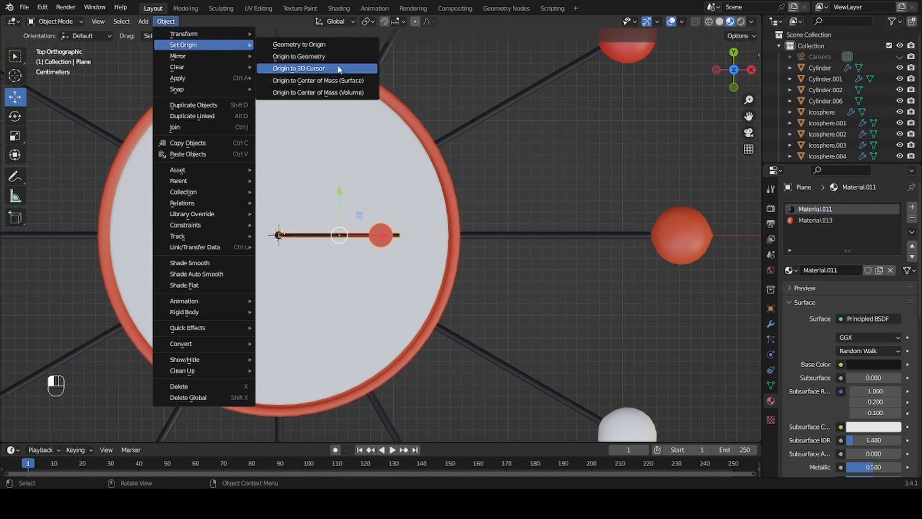
left_click(349, 69)
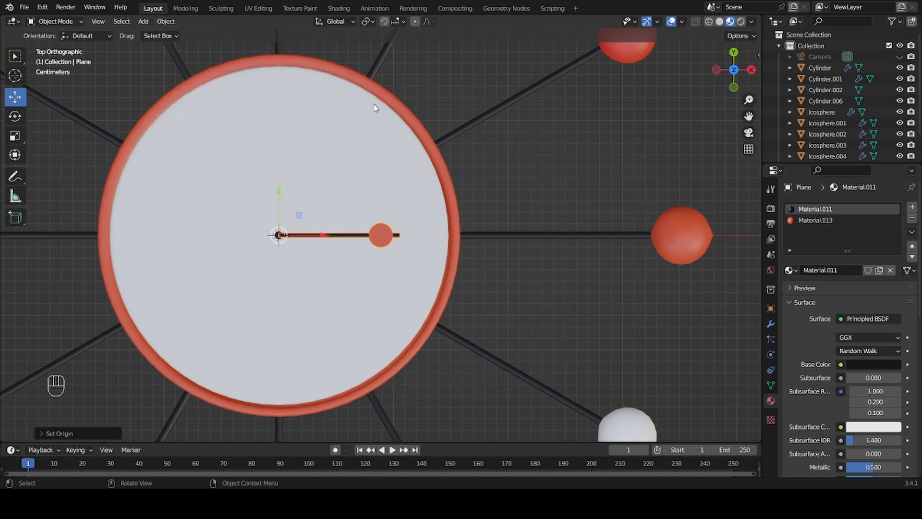
scroll(275, 247, "up", 4)
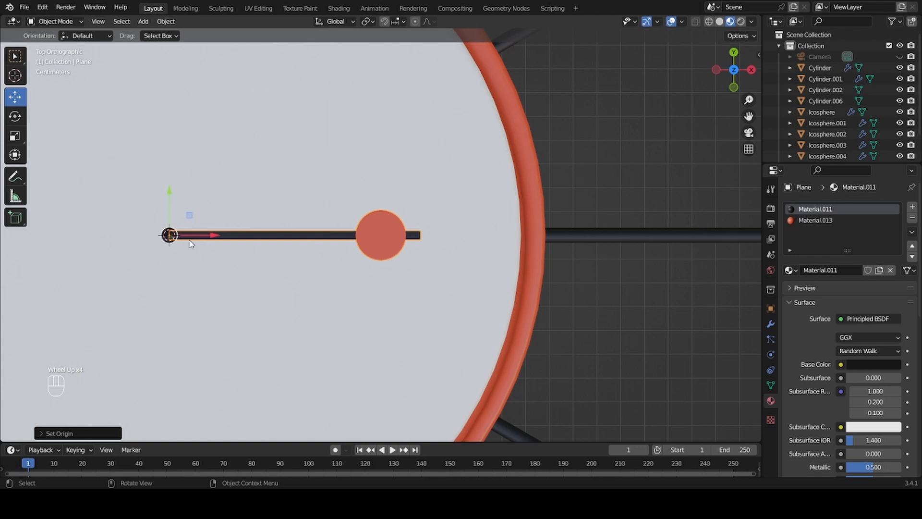
scroll(190, 243, "down", 5)
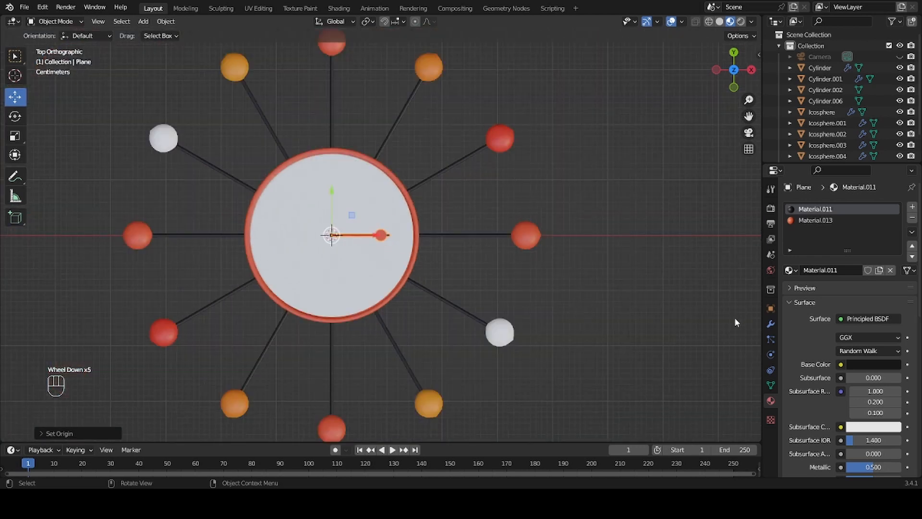
left_click(771, 309)
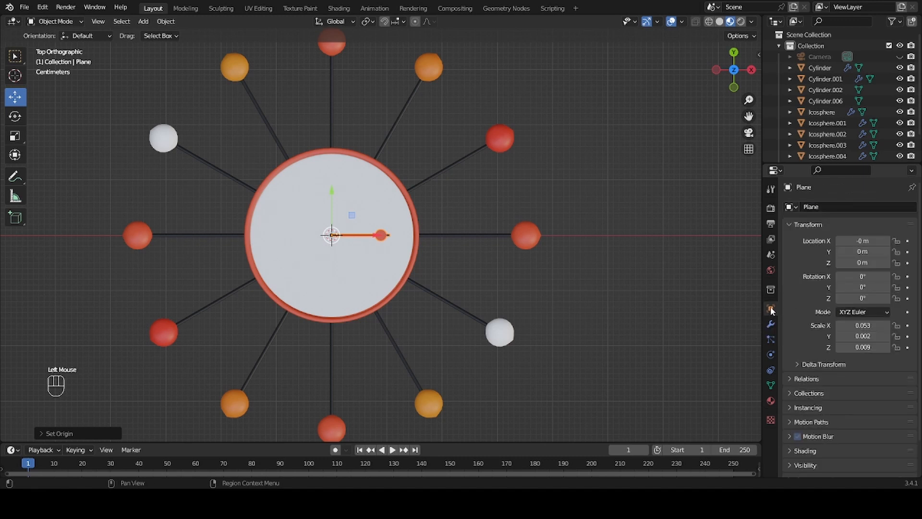
mouse_move(860, 298)
left_mouse_down()
mouse_move(901, 298)
mouse_move(813, 298)
mouse_move(891, 299)
mouse_move(826, 298)
mouse_move(886, 298)
mouse_move(861, 298)
left_mouse_up()
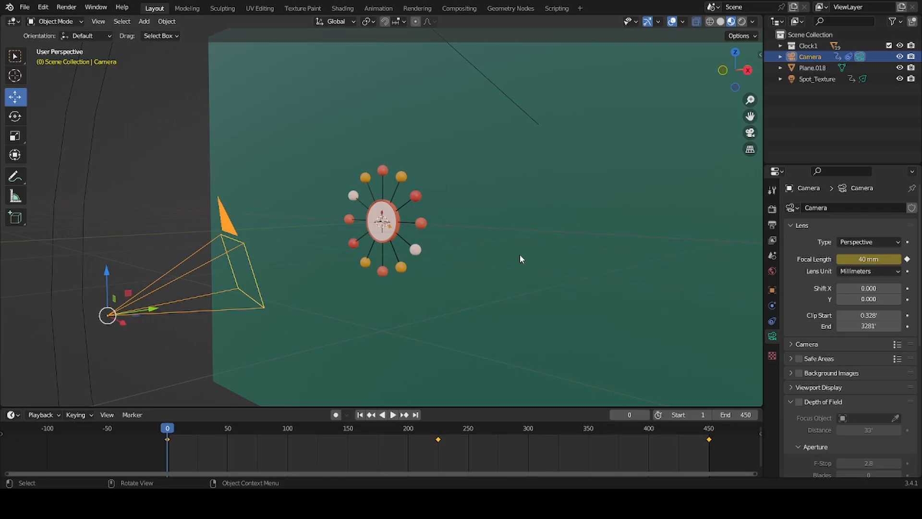
Examine the clock scene's camera and wall layout and select the Spot_Texture light to inspect its settings and direction.
scroll(520, 255, "down", 2)
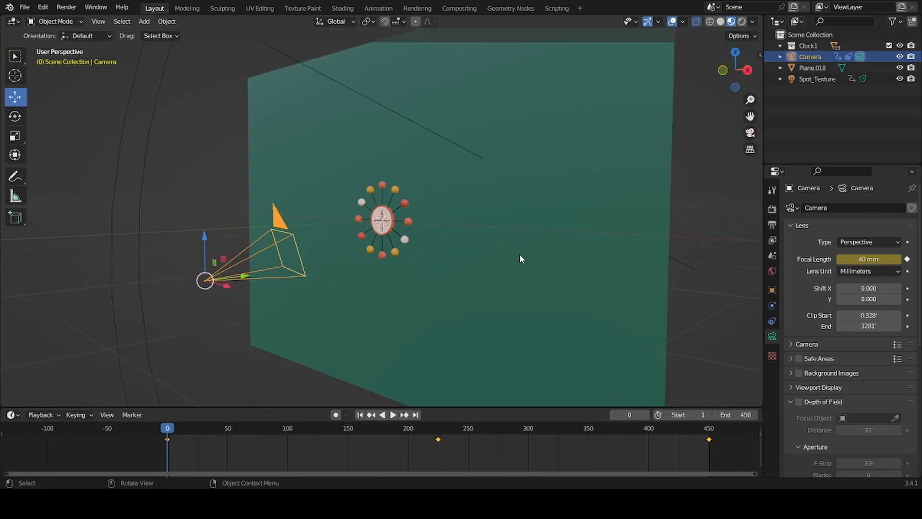
mouse_move(494, 255)
middle_mouse_down()
mouse_move(511, 263)
mouse_move(496, 251)
mouse_move(504, 266)
middle_mouse_up()
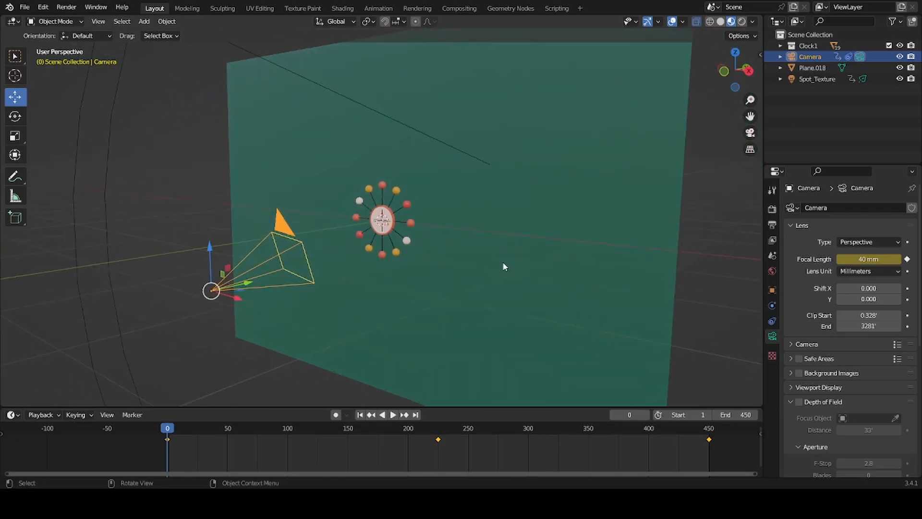
scroll(503, 267, "down", 5)
left_click(267, 173)
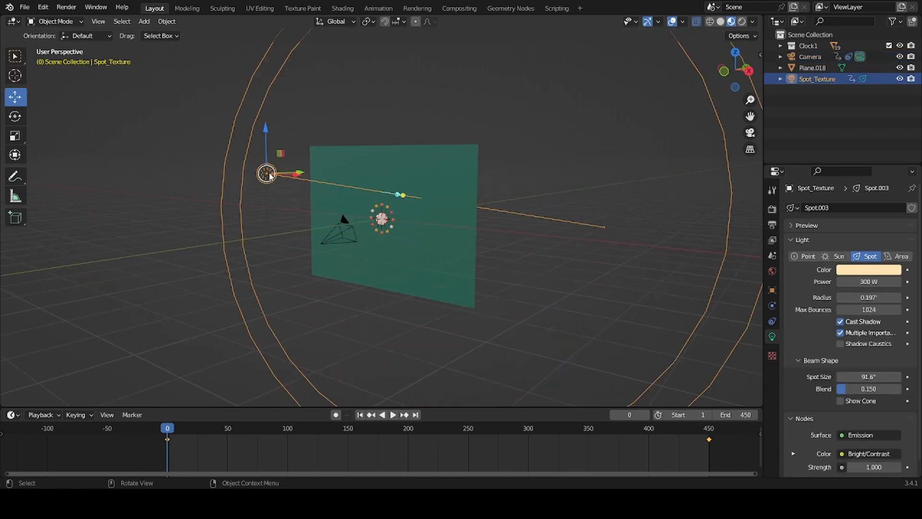
middle_click_drag(213, 250, 315, 244)
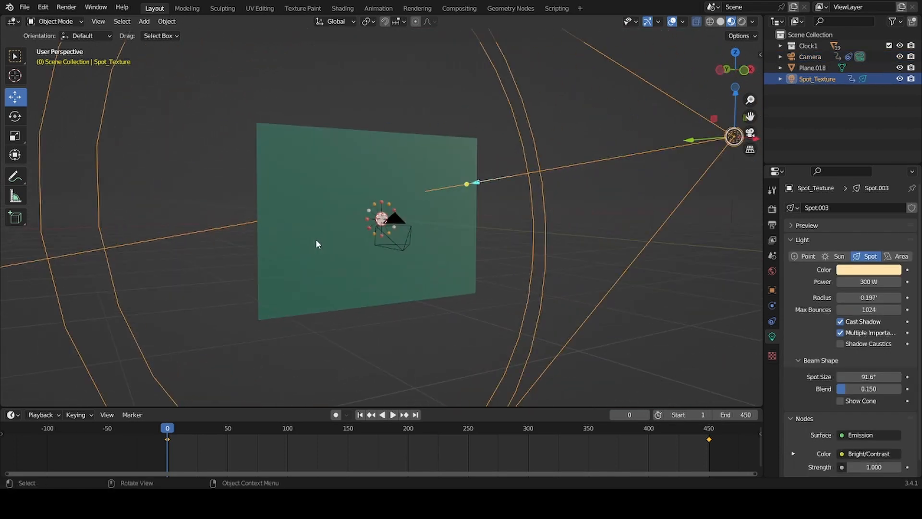
Preview the spot light's textured shadows on the wall in rendered shading and return to material preview shading.
left_click(746, 22)
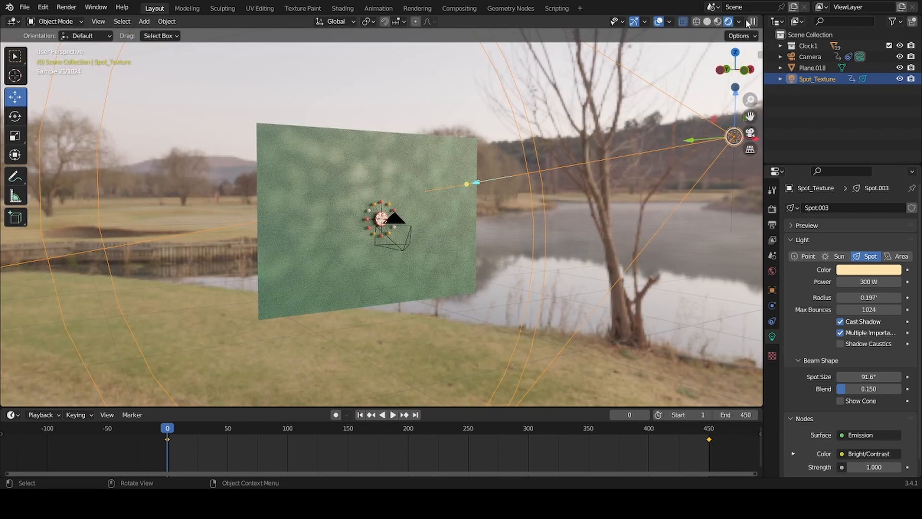
scroll(587, 119, "up", 1)
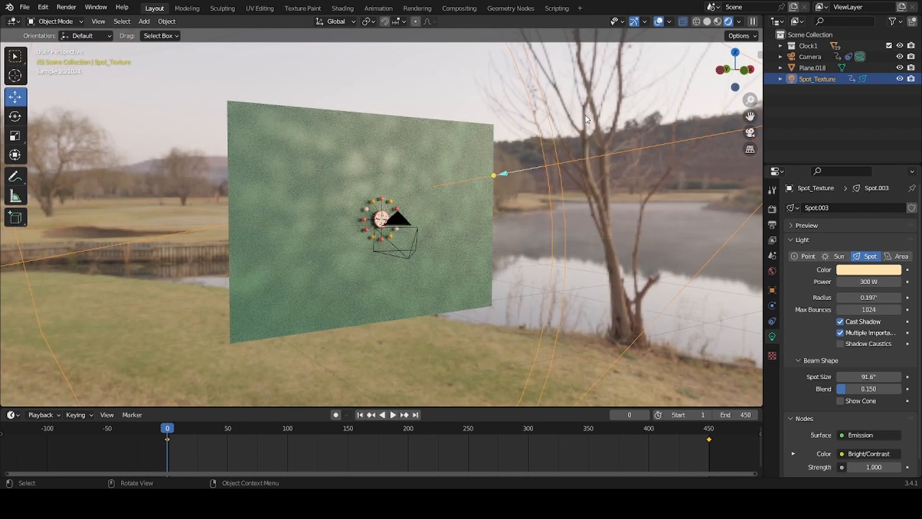
scroll(586, 119, "down", 1)
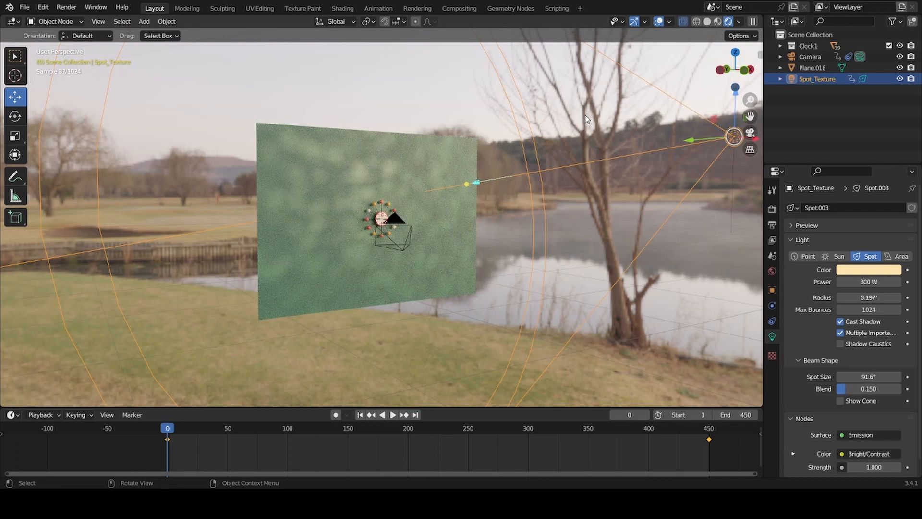
left_click(718, 22)
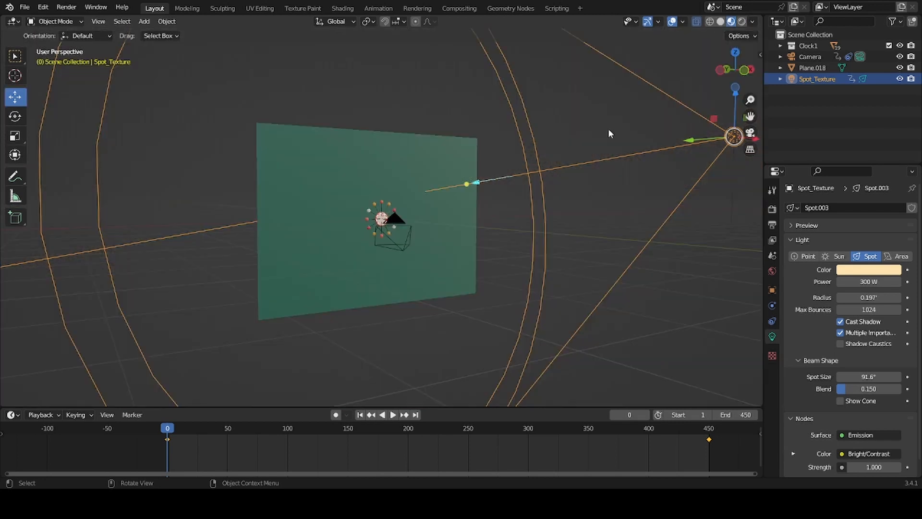